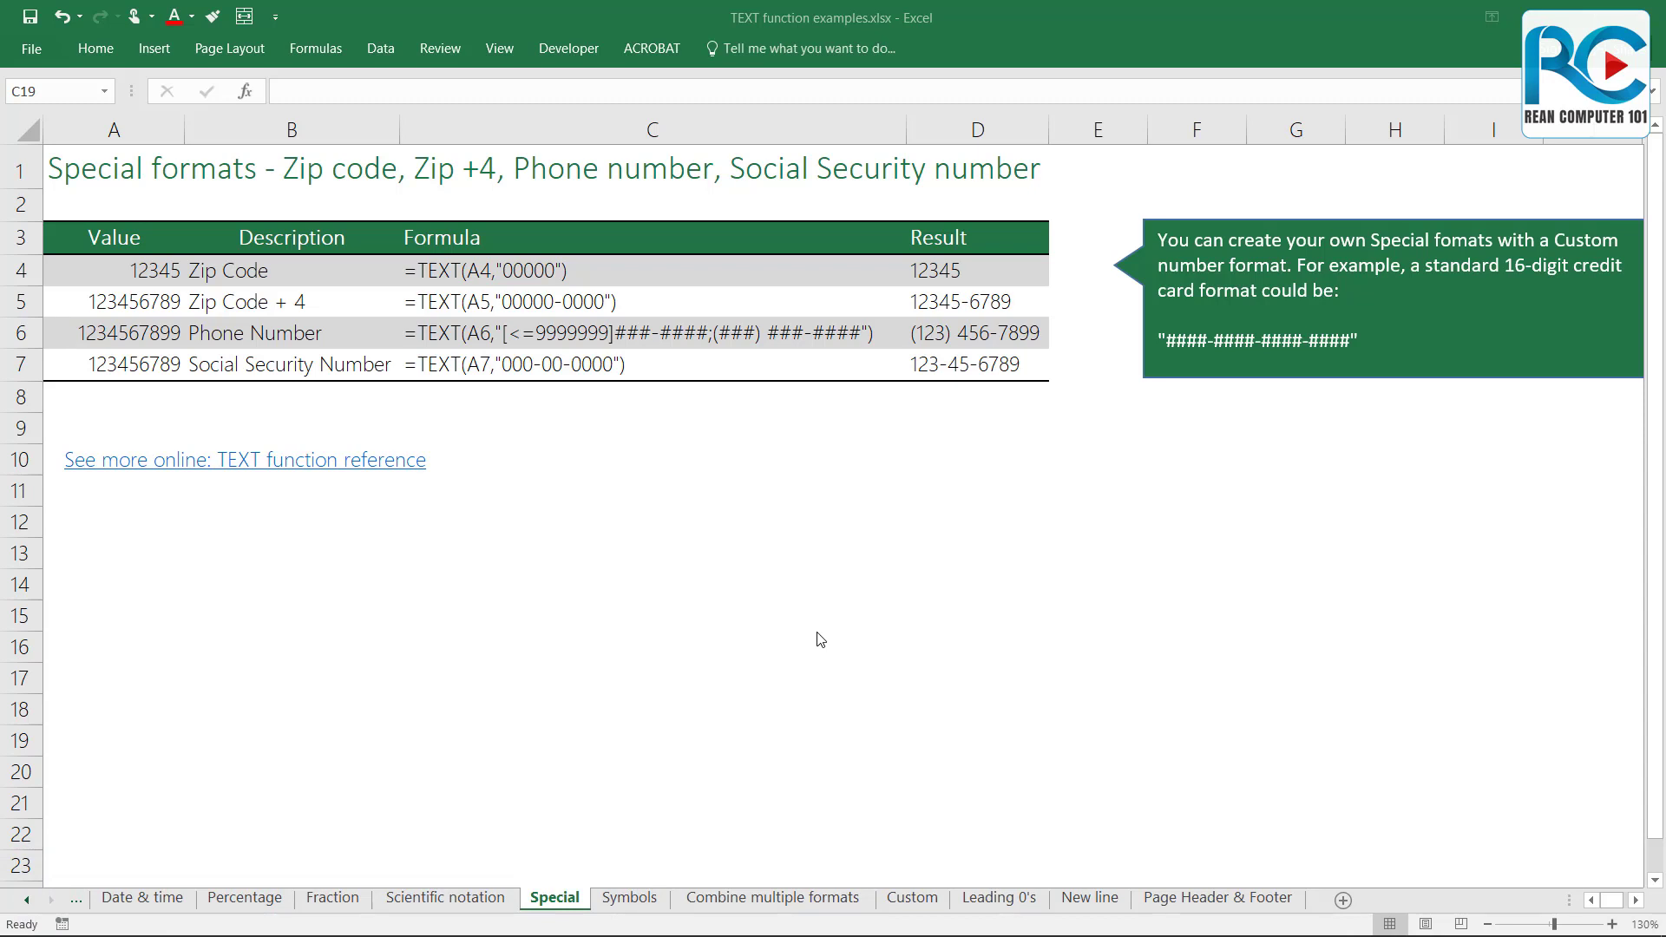
# Step: Glance at the Symbols sheet, then return to the Special sheet
pyautogui.click(621, 903)
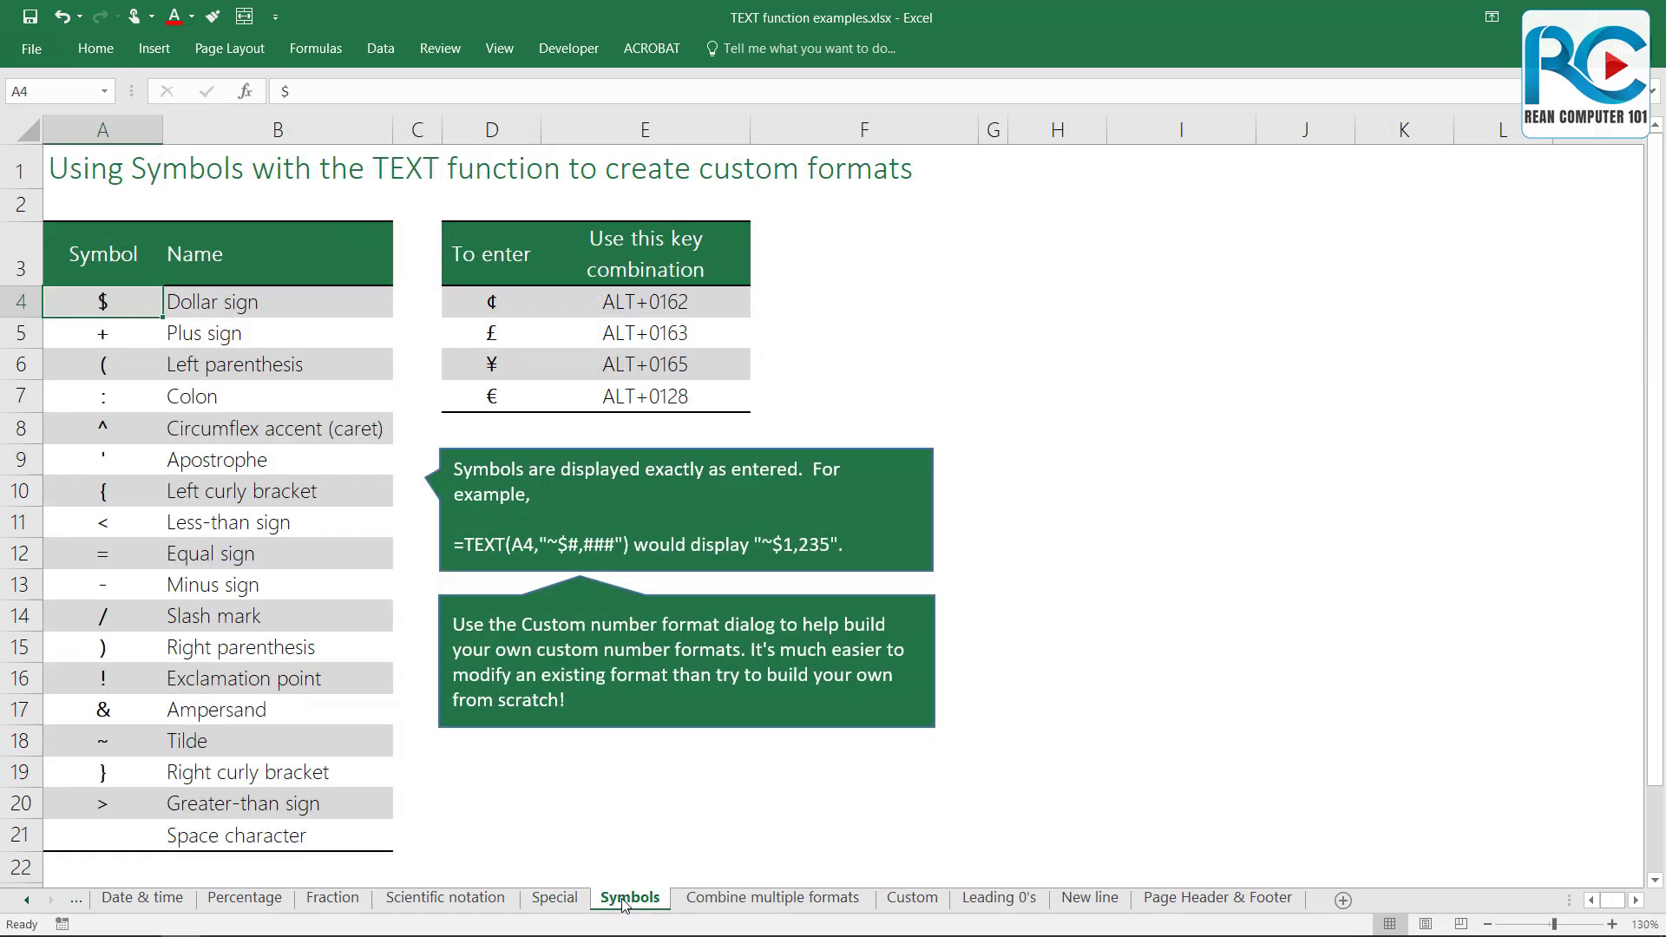
pyautogui.click(555, 899)
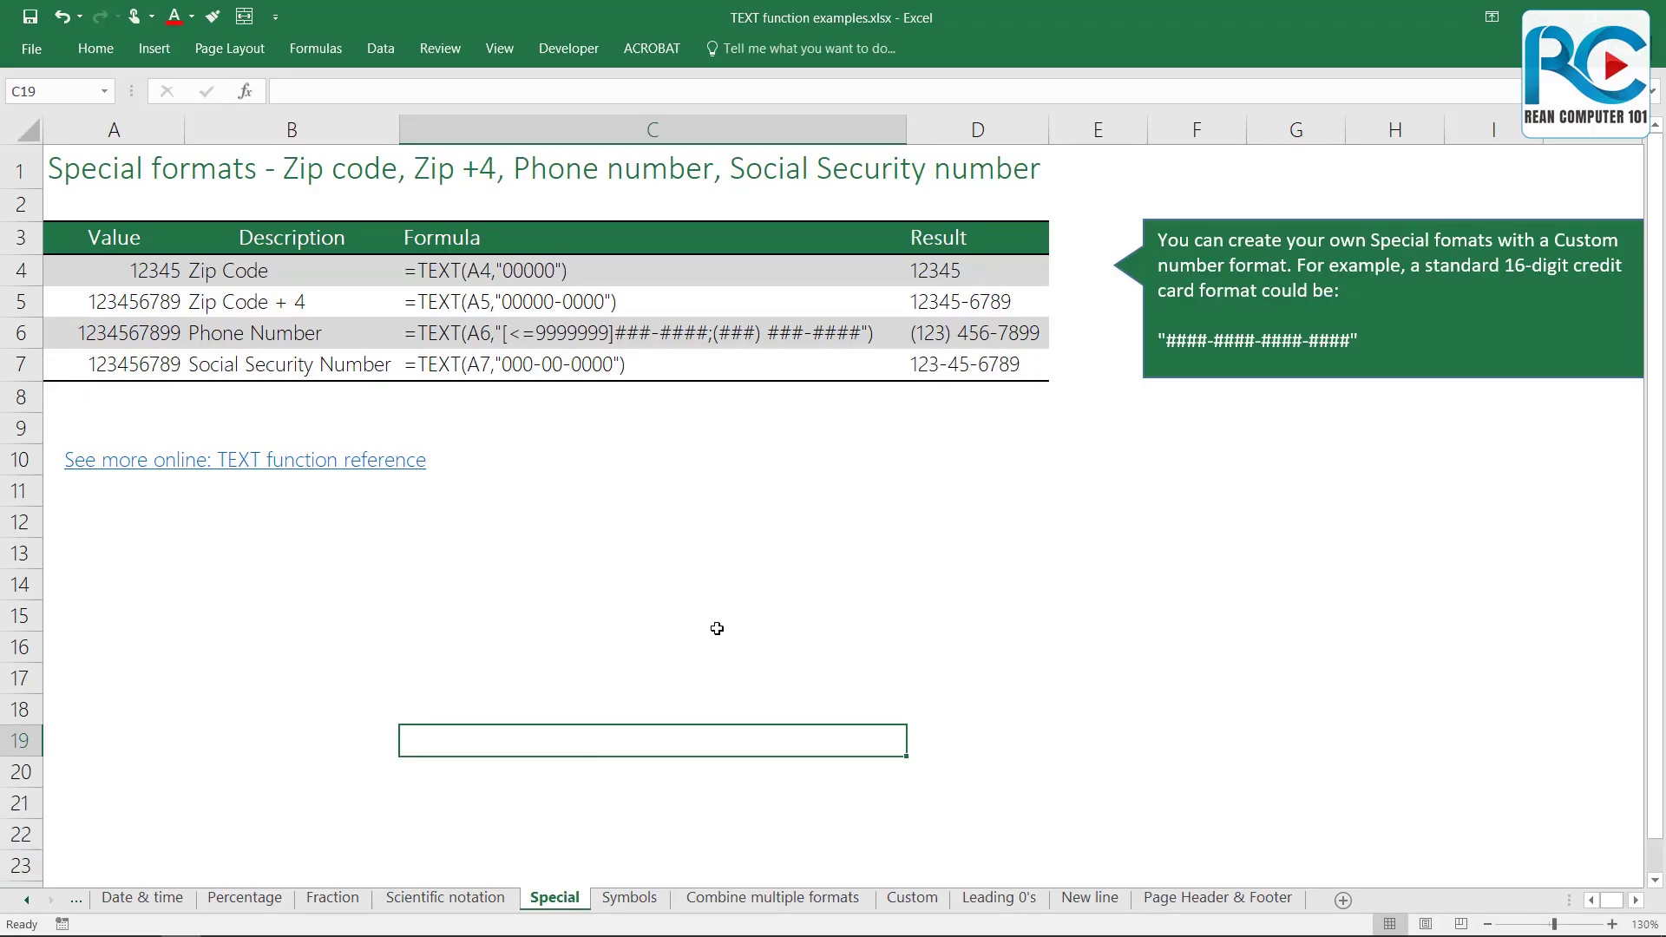
pyautogui.click(716, 628)
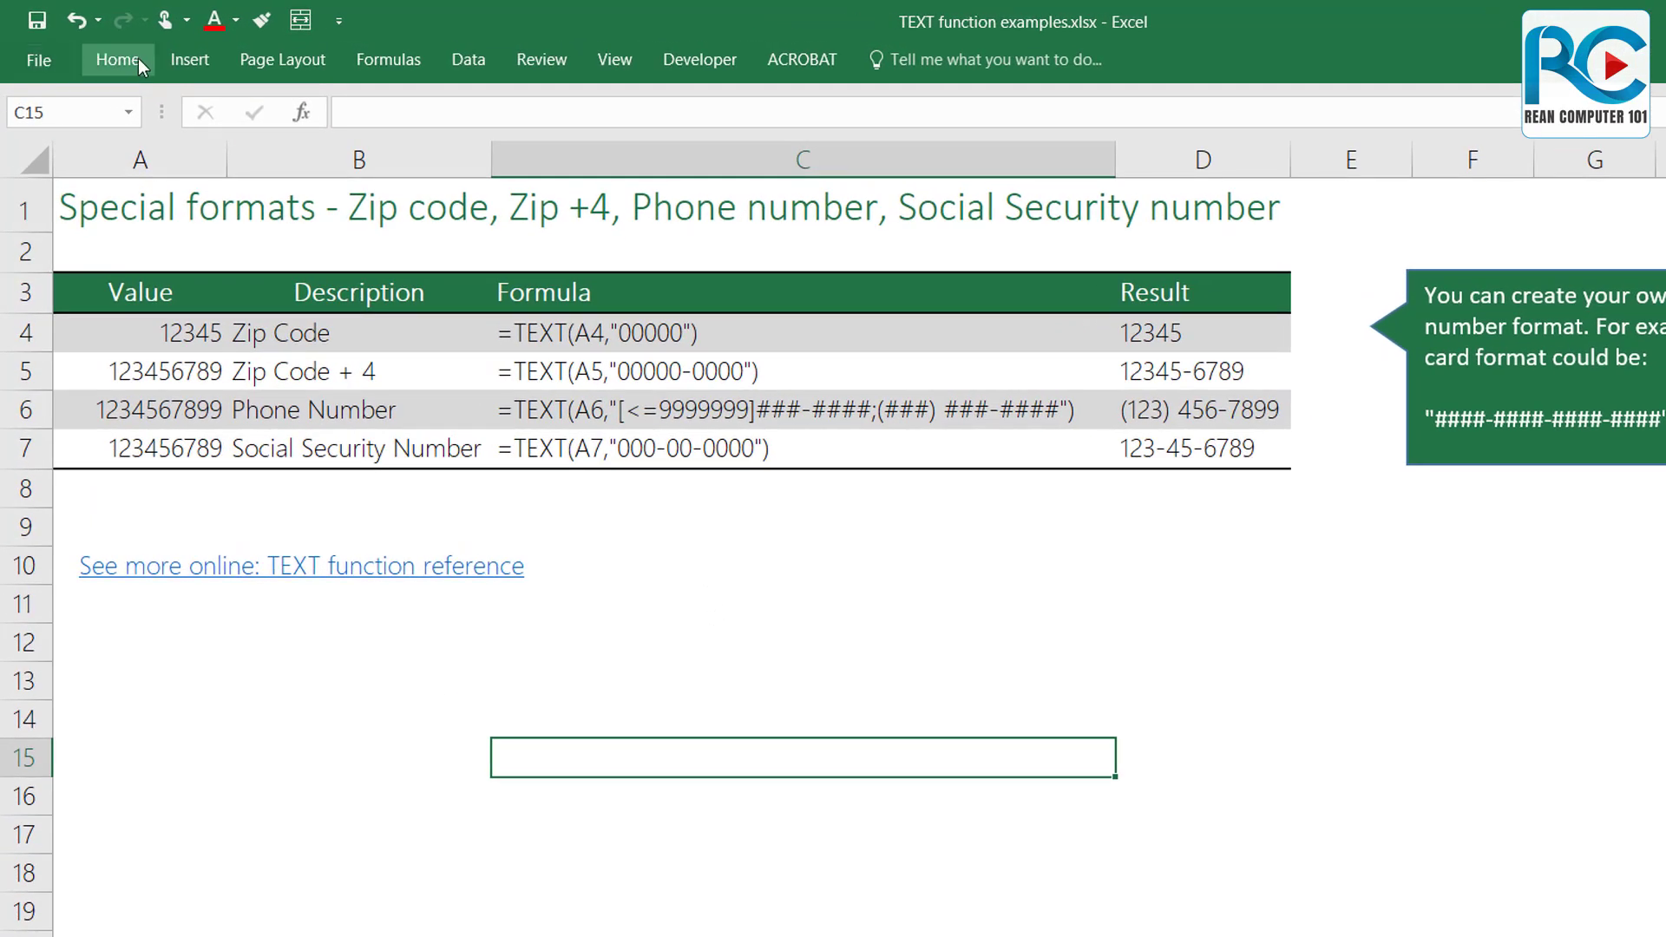
# Step: Browse the Special formats Zip Code, Zip Code + 4, Phone Number and Social Security Number without applying any
pyautogui.click(137, 59)
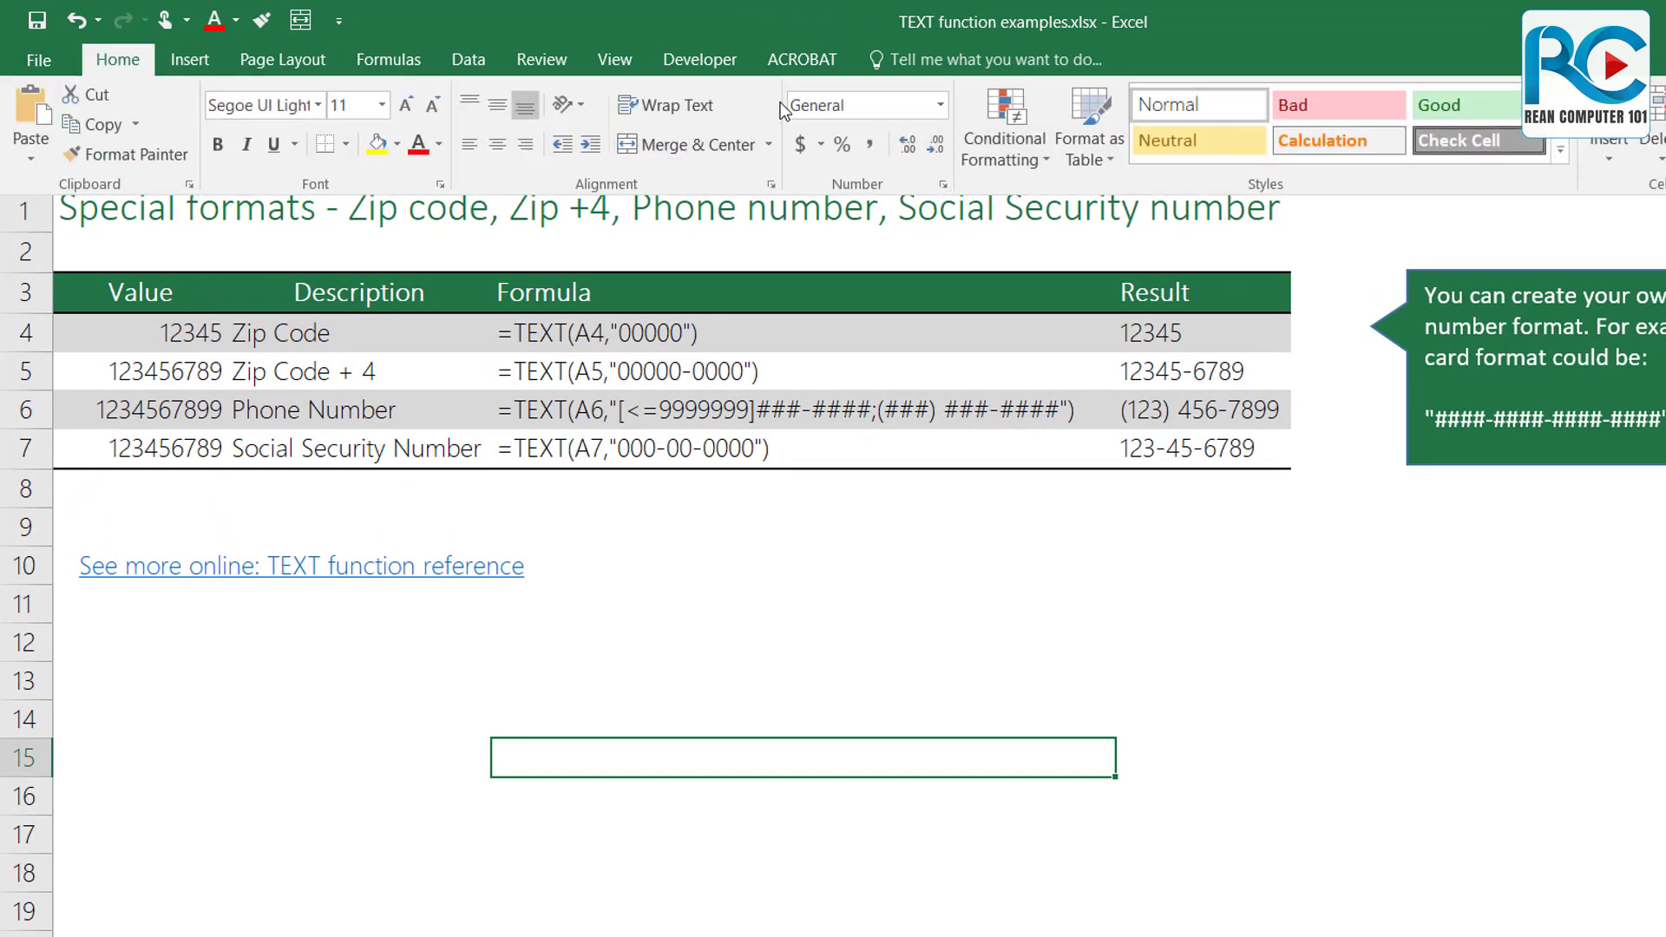
pyautogui.click(925, 190)
pyautogui.hotkey('ctrl', '1')
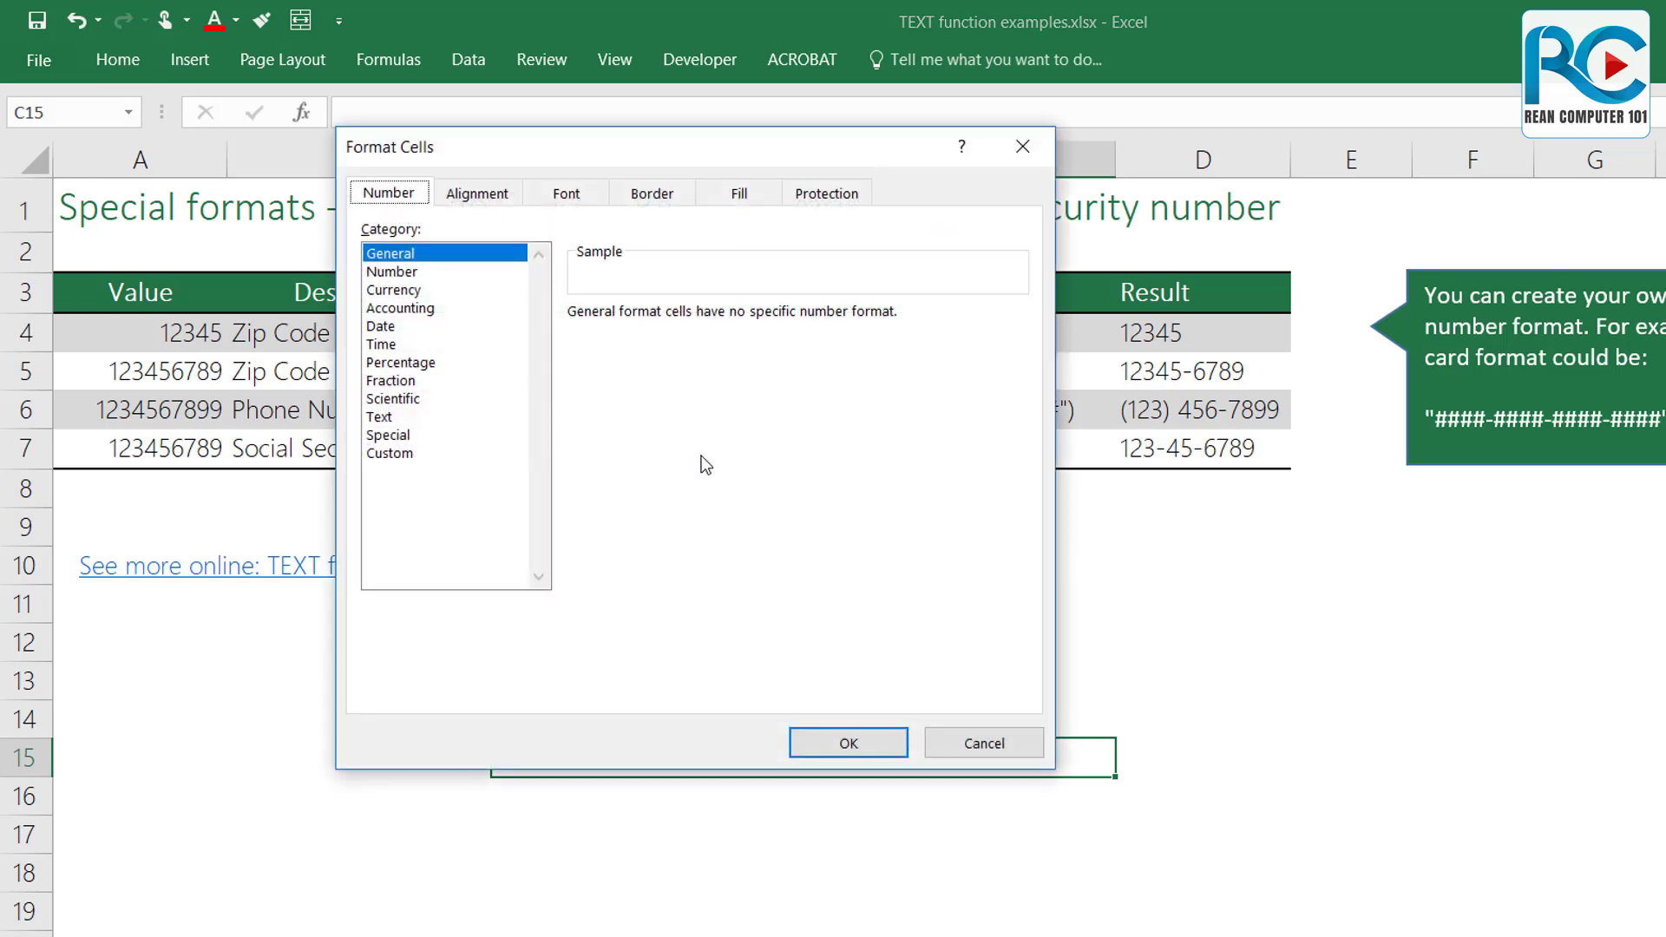
pyautogui.click(395, 434)
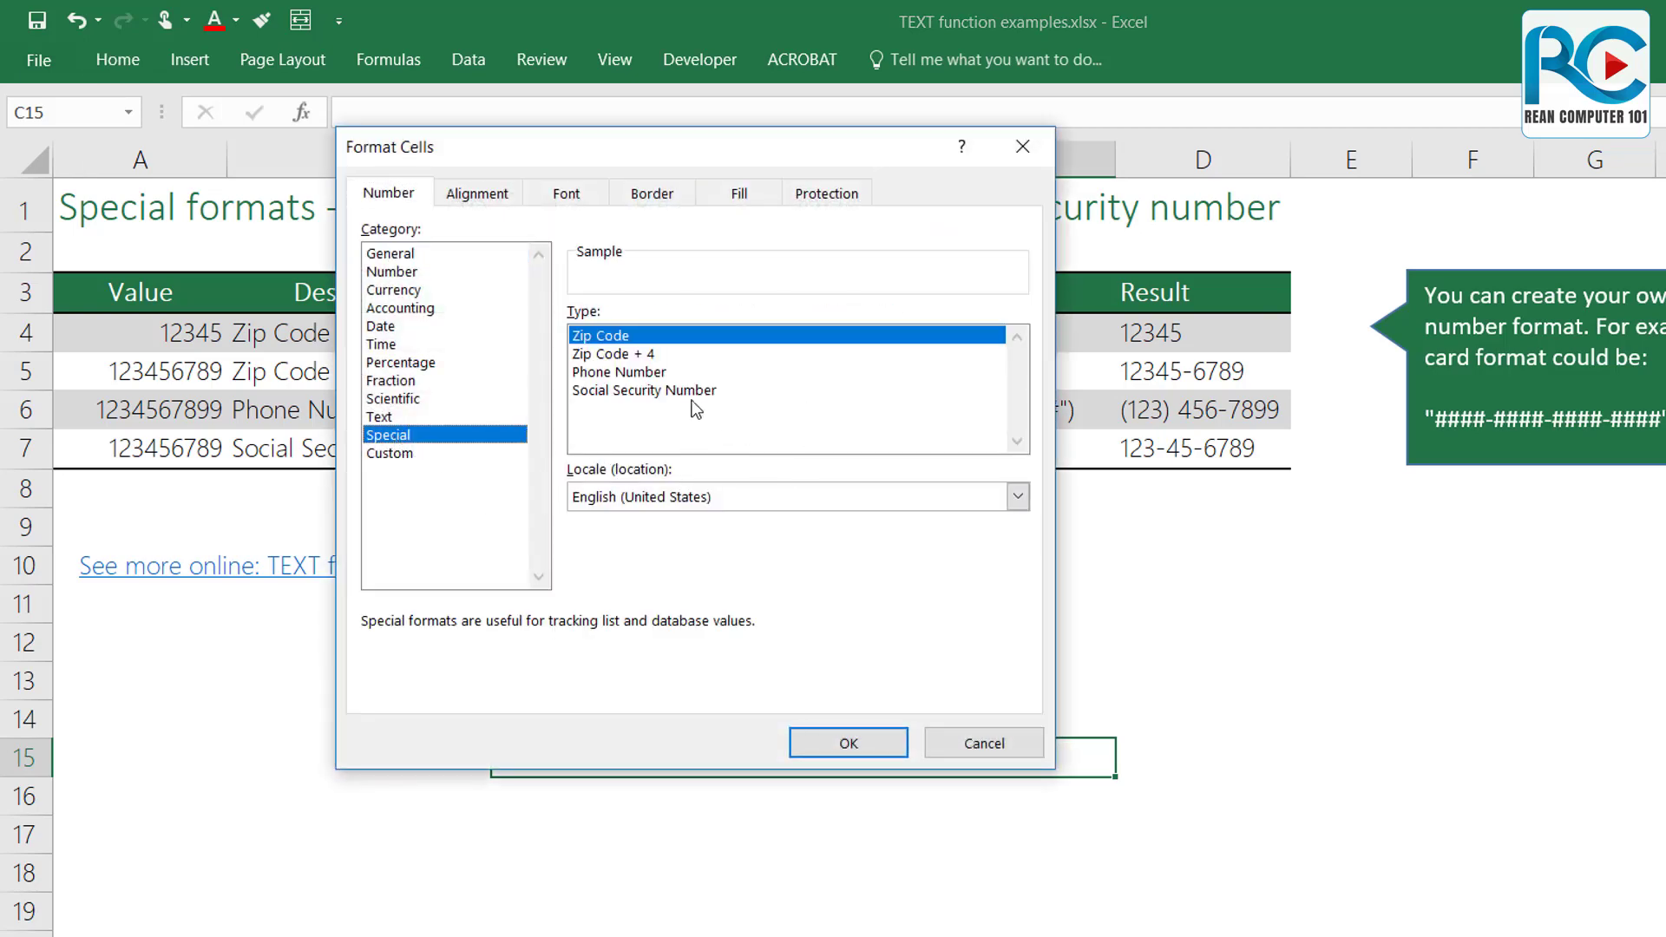
pyautogui.click(638, 373)
pyautogui.click(641, 354)
pyautogui.click(644, 373)
pyautogui.click(652, 391)
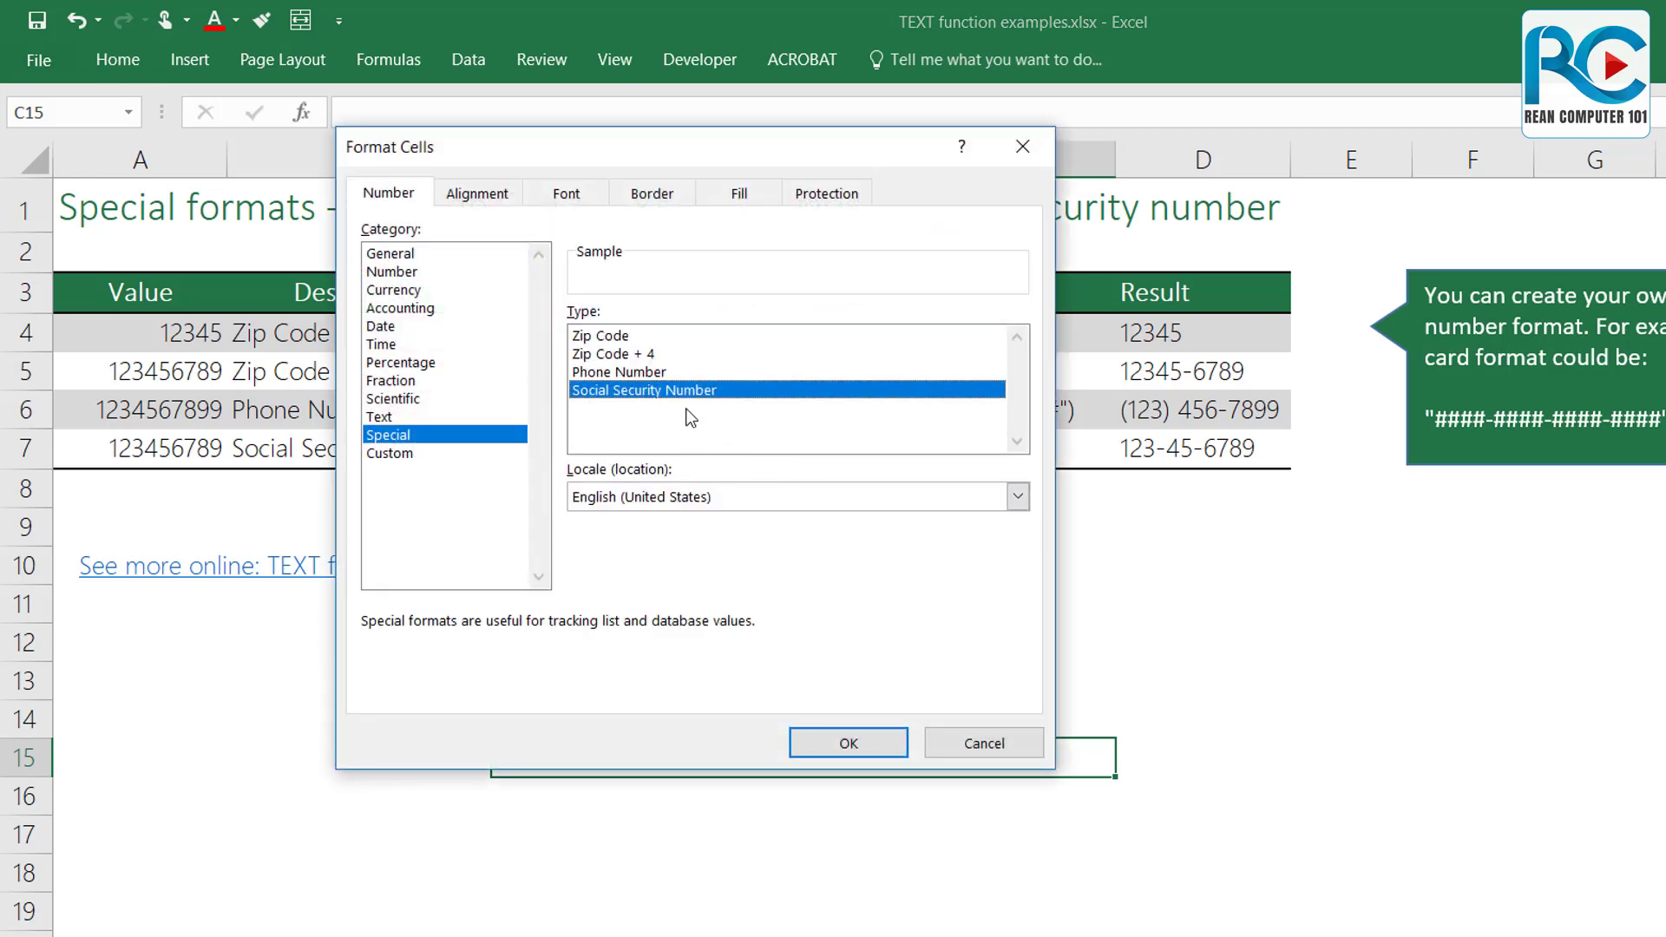
pyautogui.click(654, 353)
pyautogui.click(652, 336)
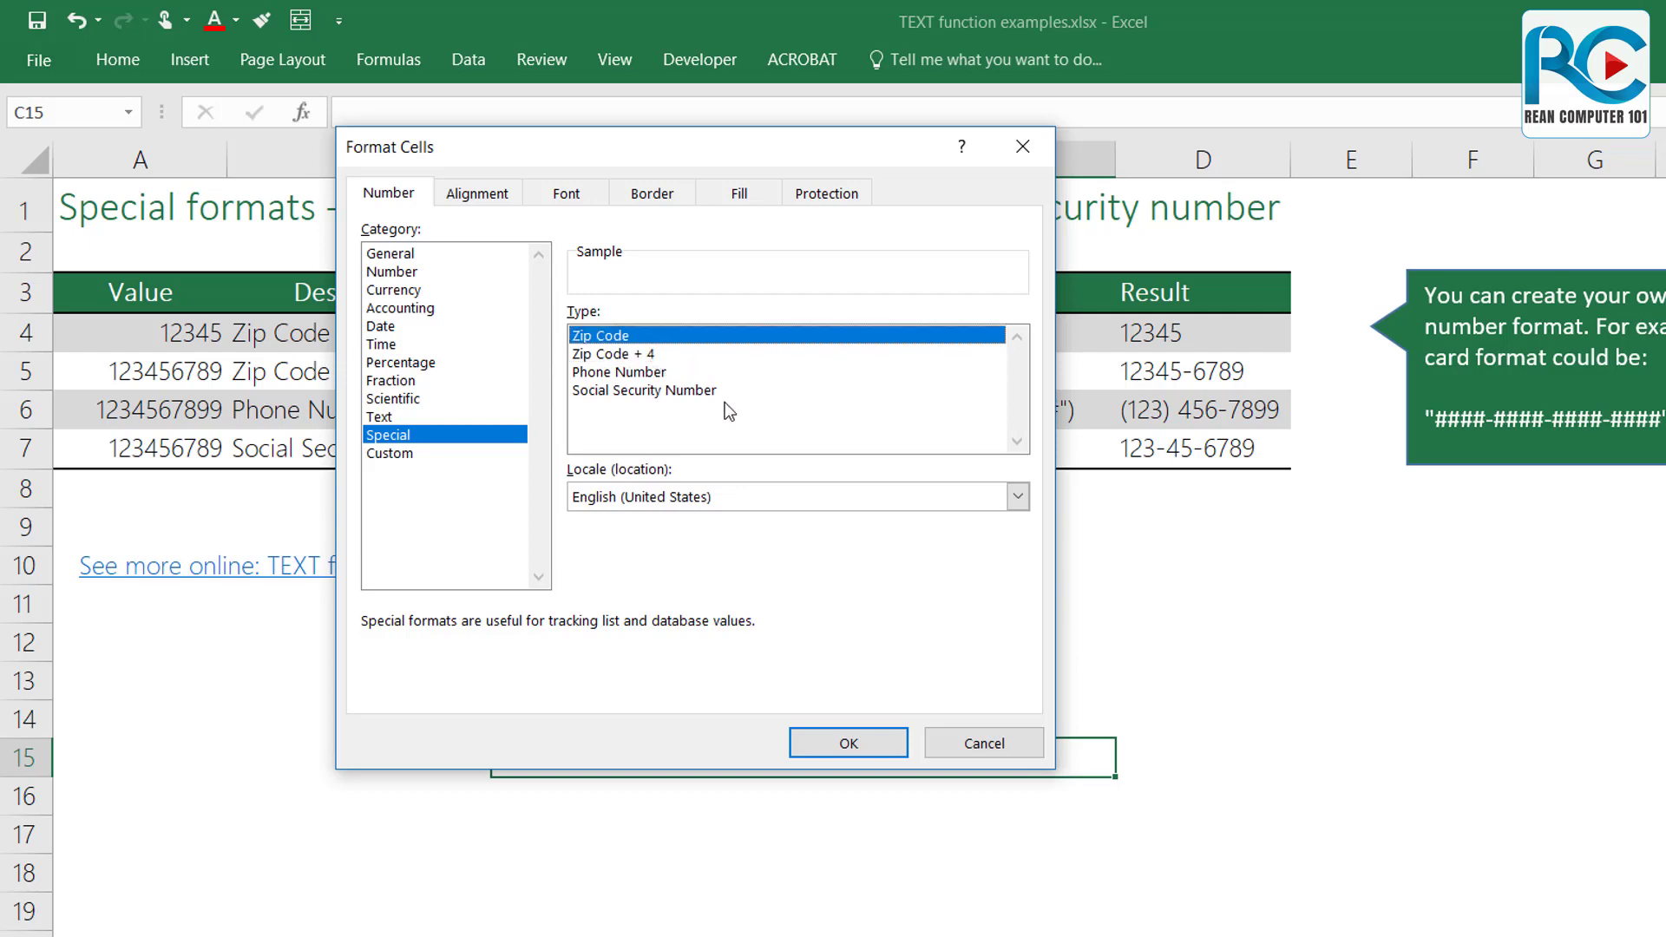
pyautogui.click(984, 742)
# Step: Try the Zip Code + 4 format on A4, which shows 00001-2345, then undo it
pyautogui.click(870, 531)
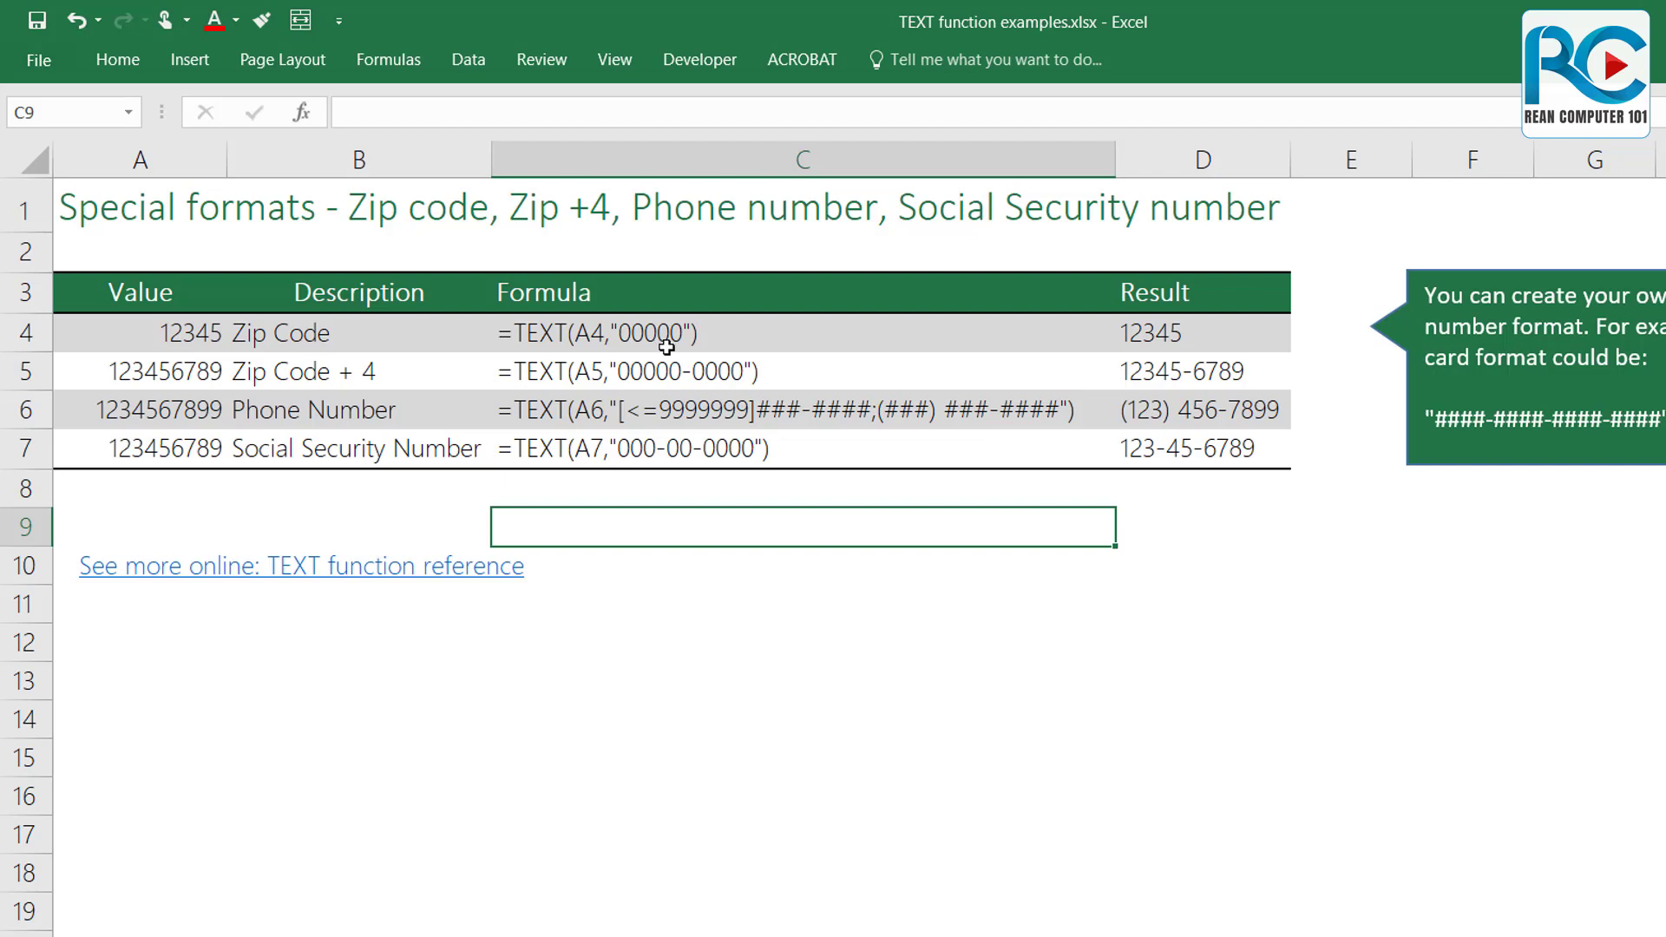
pyautogui.click(702, 335)
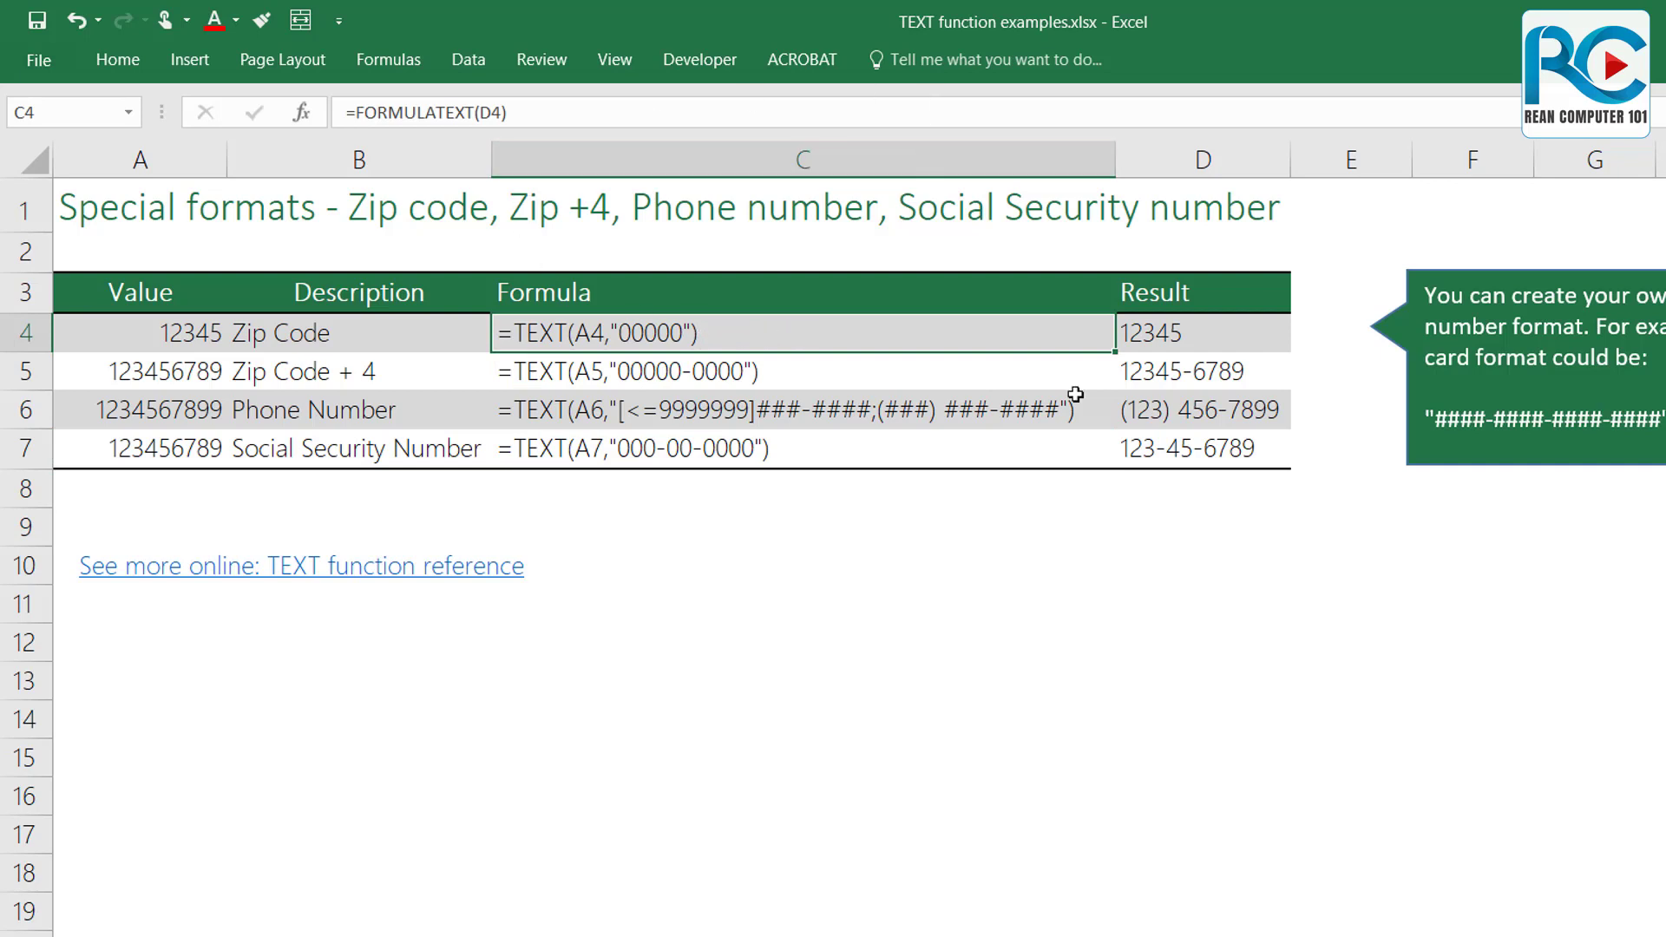
pyautogui.click(208, 340)
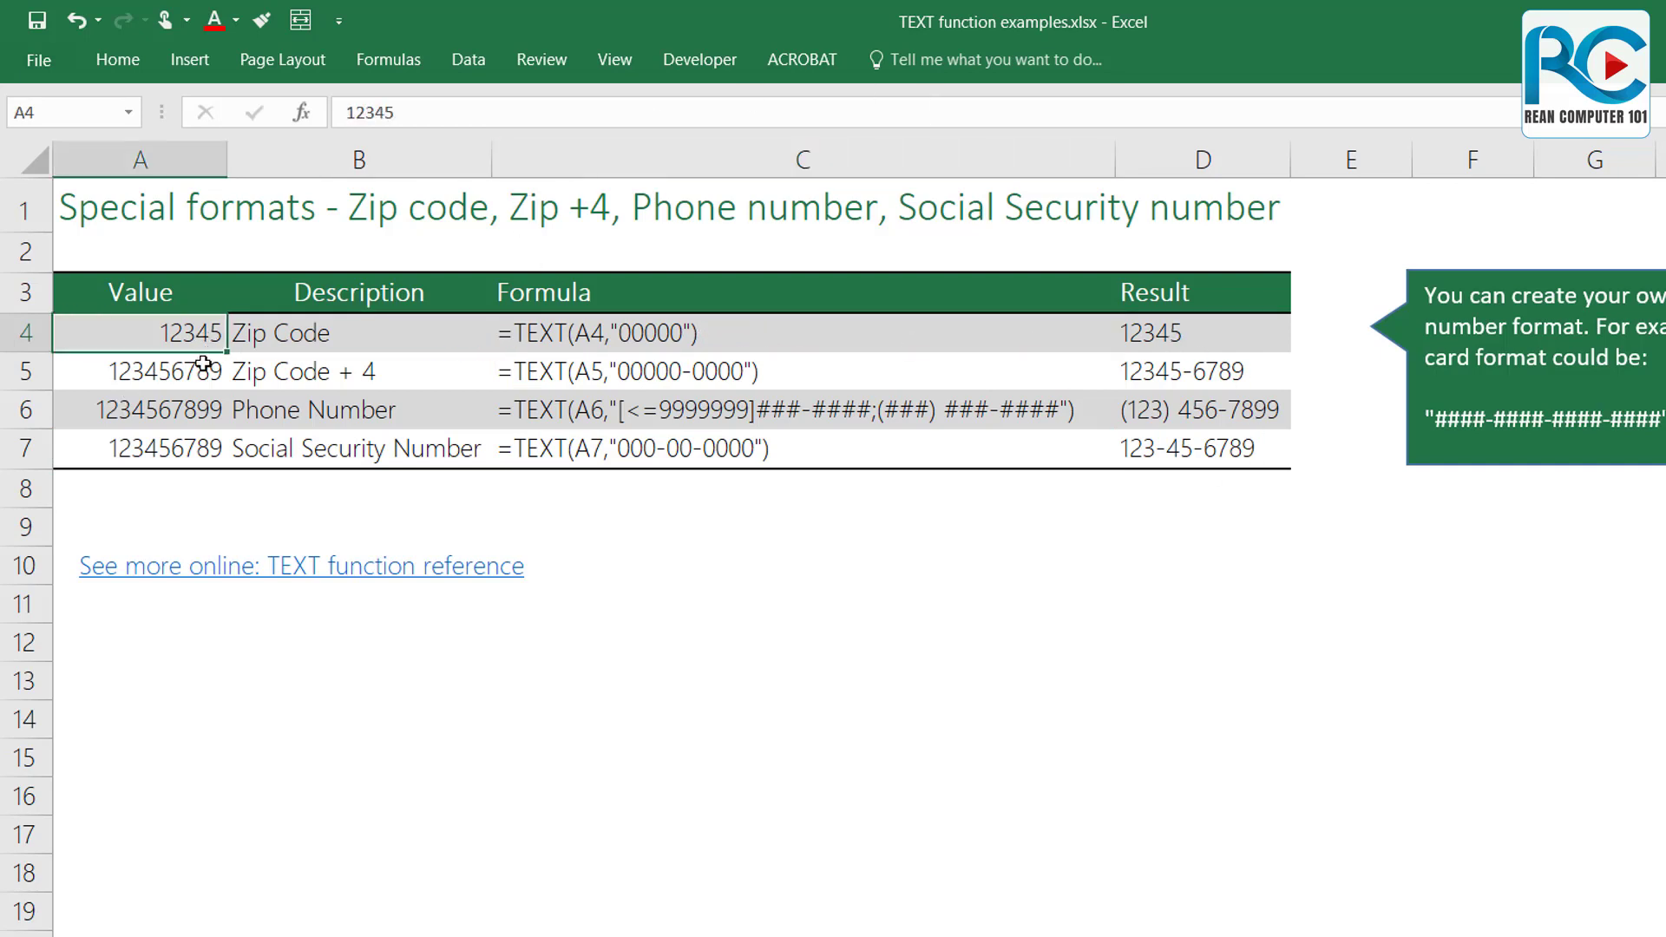
pyautogui.click(120, 62)
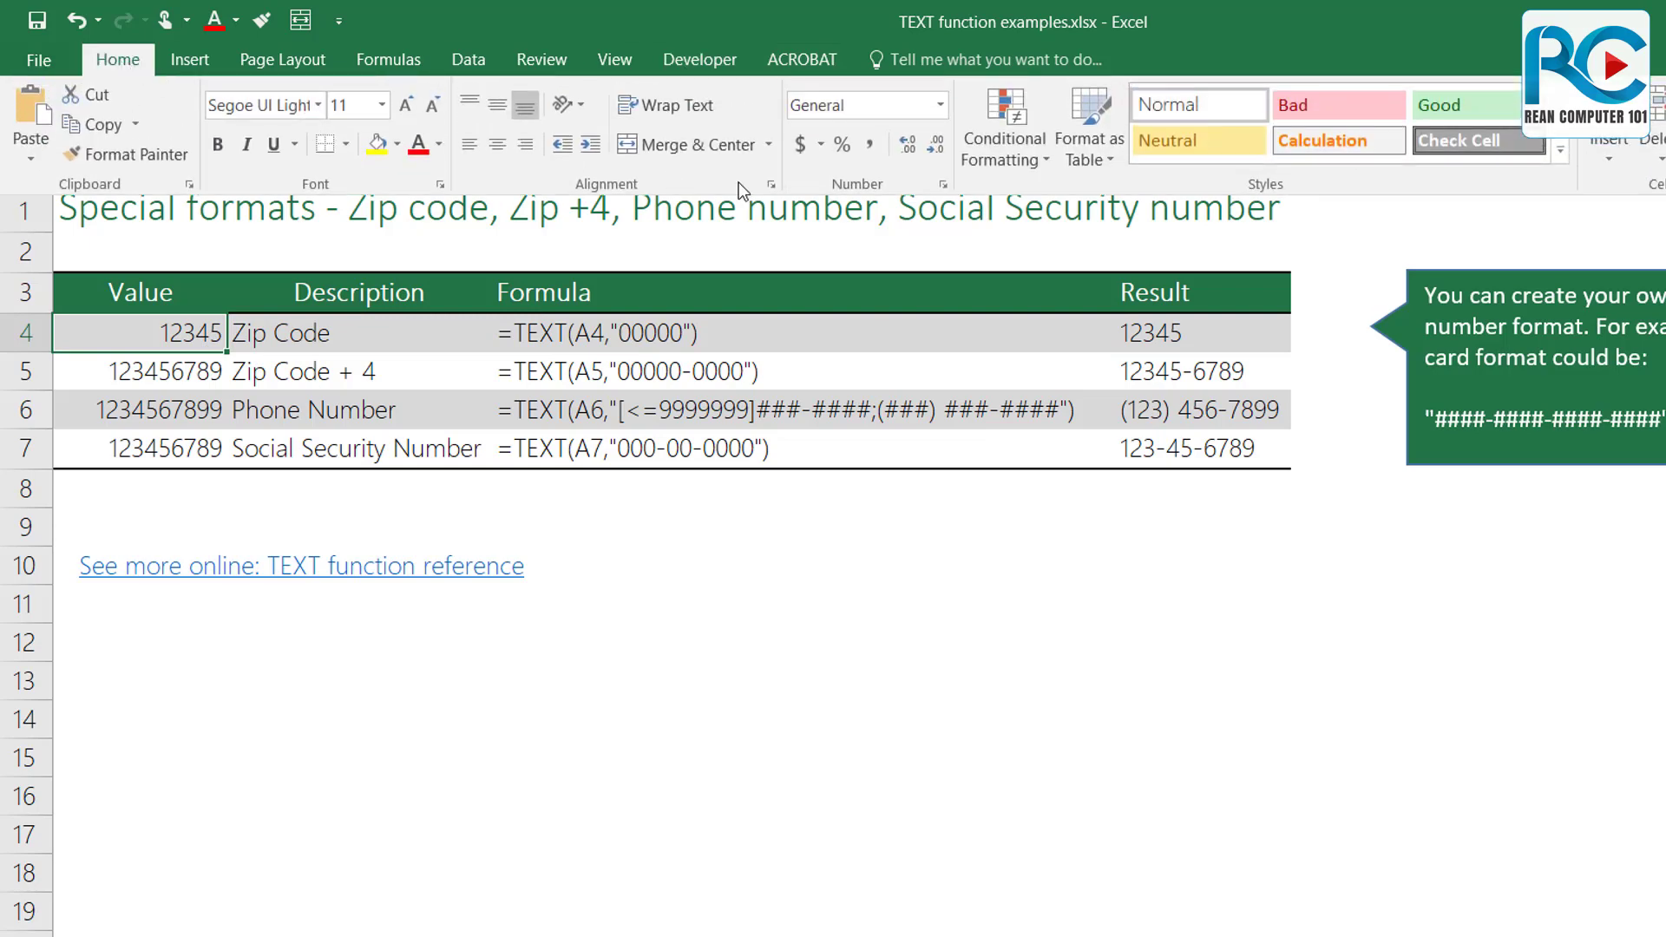
pyautogui.hotkey('ctrl', '1')
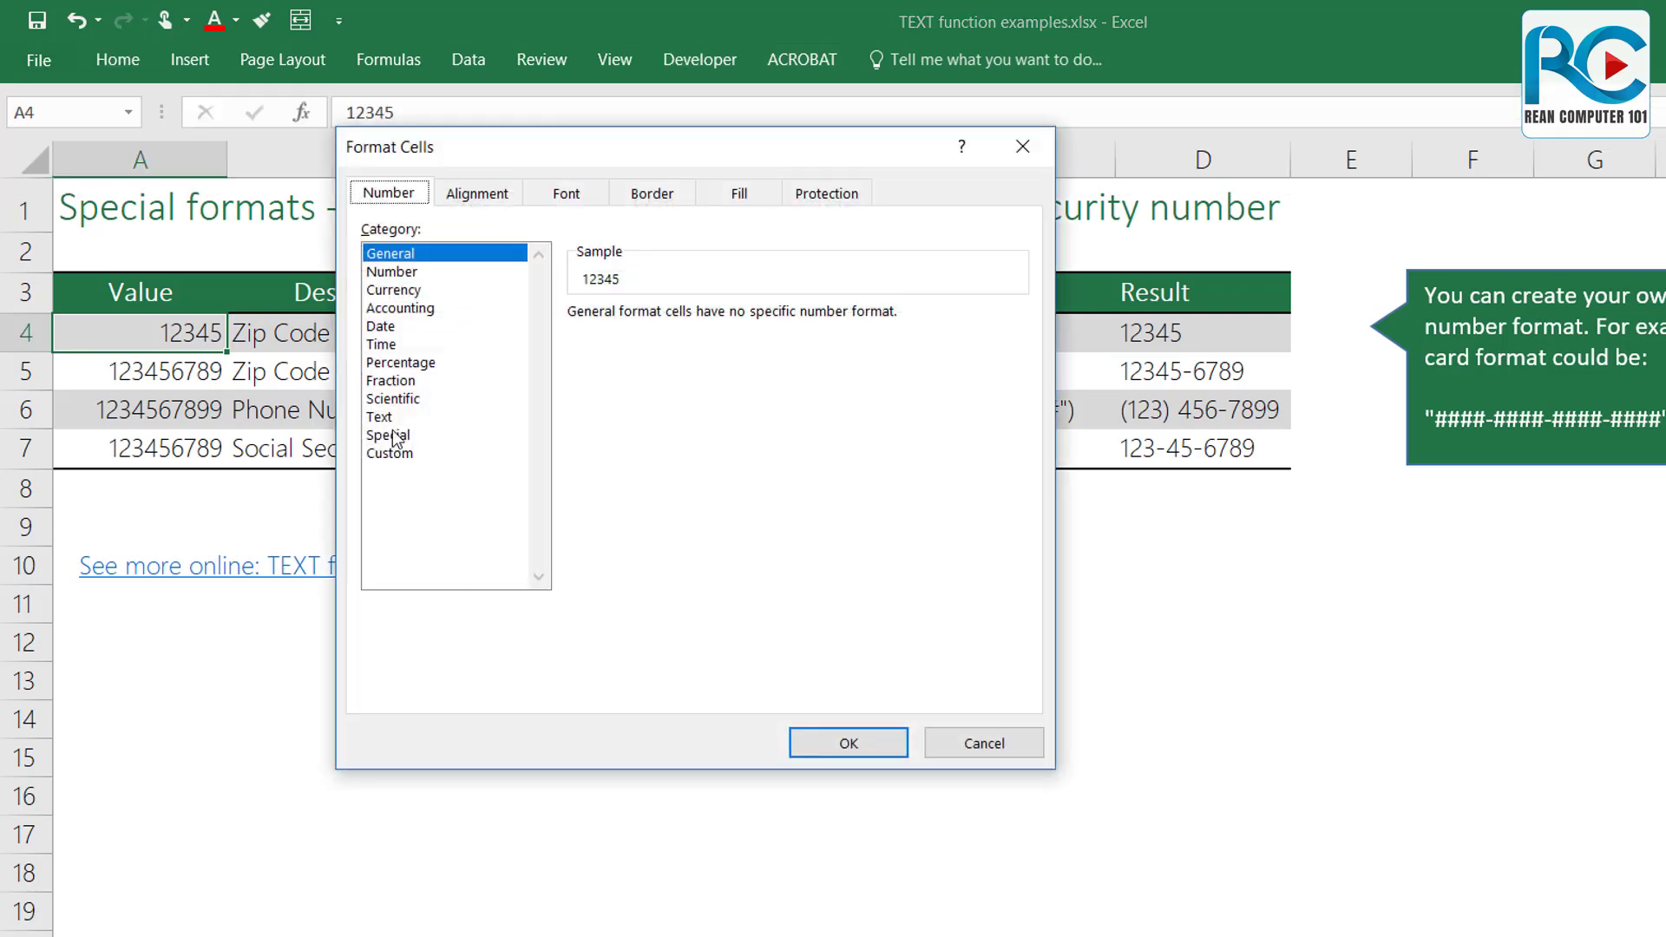
pyautogui.click(393, 434)
pyautogui.click(631, 371)
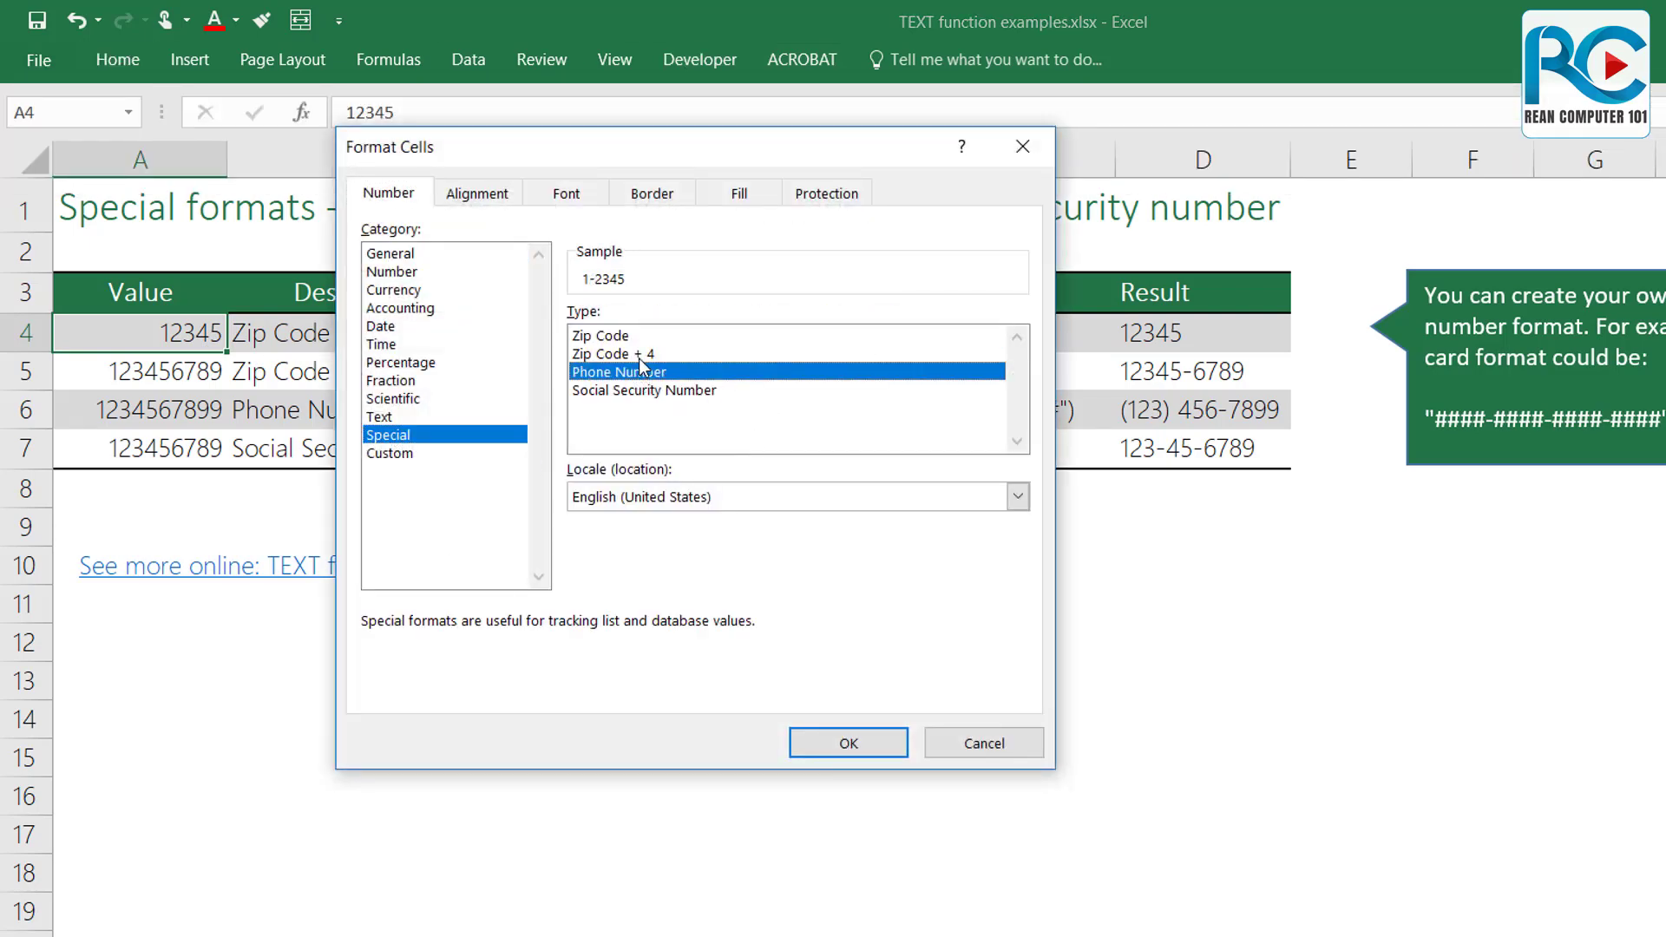
pyautogui.click(639, 354)
pyautogui.click(625, 335)
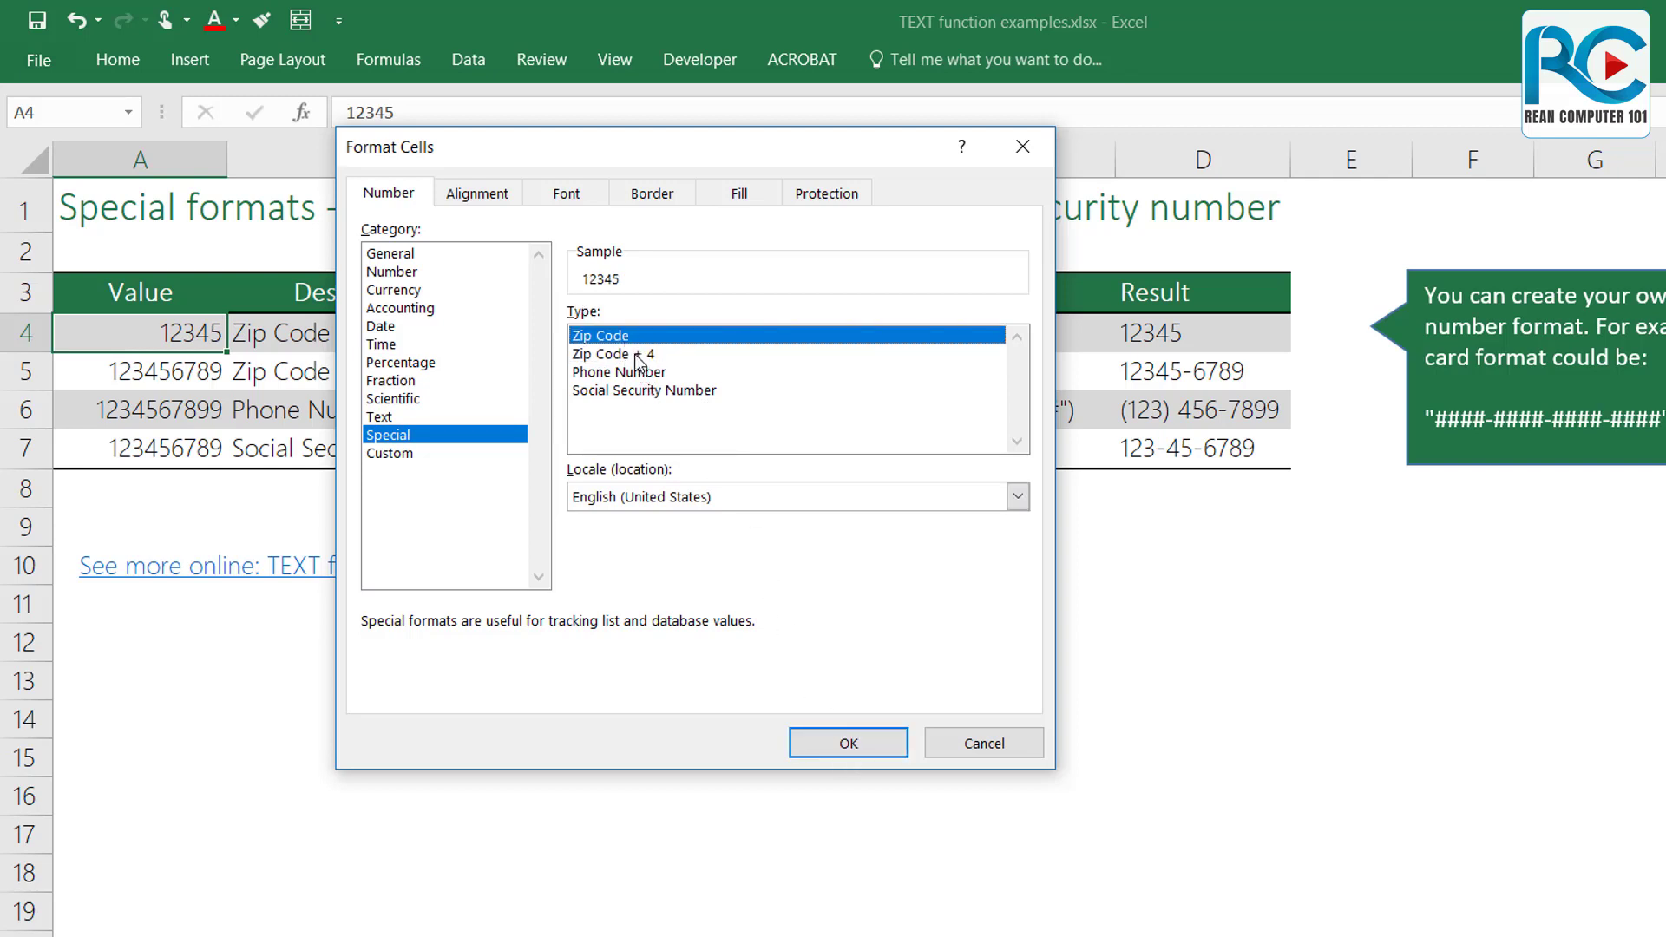
pyautogui.click(639, 355)
pyautogui.click(846, 742)
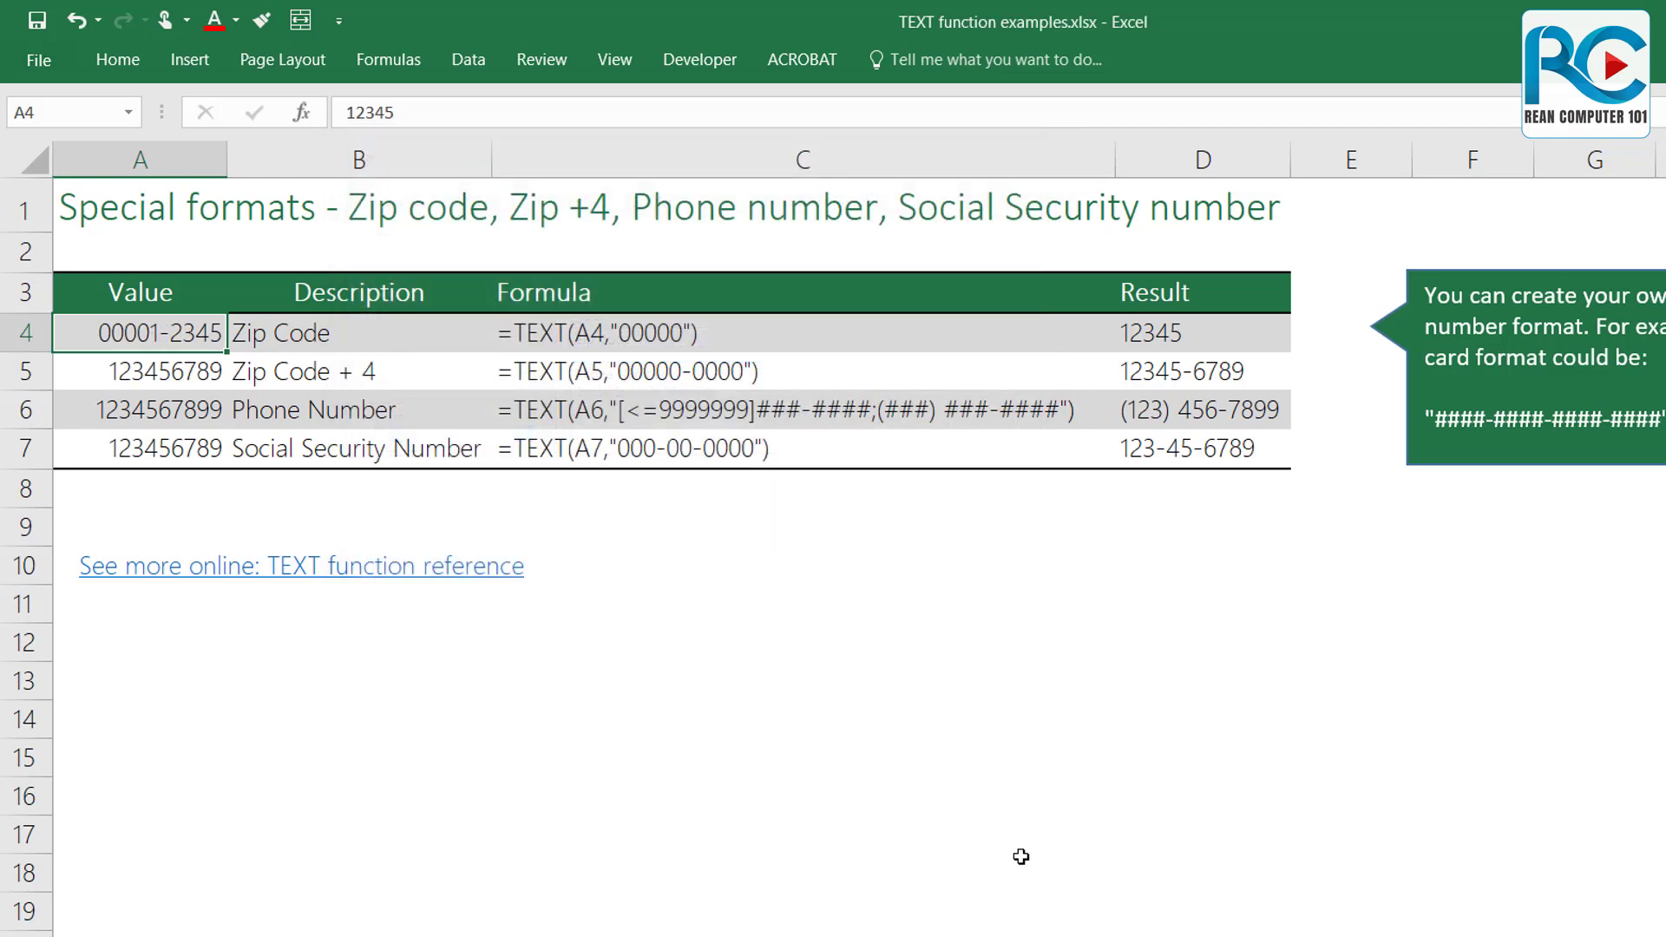
pyautogui.hotkey('ctrl', 'z')
# Step: Compare the values in A4:A7, the formulas in C4:C7 and the results in D4:D7
pyautogui.click(1028, 807)
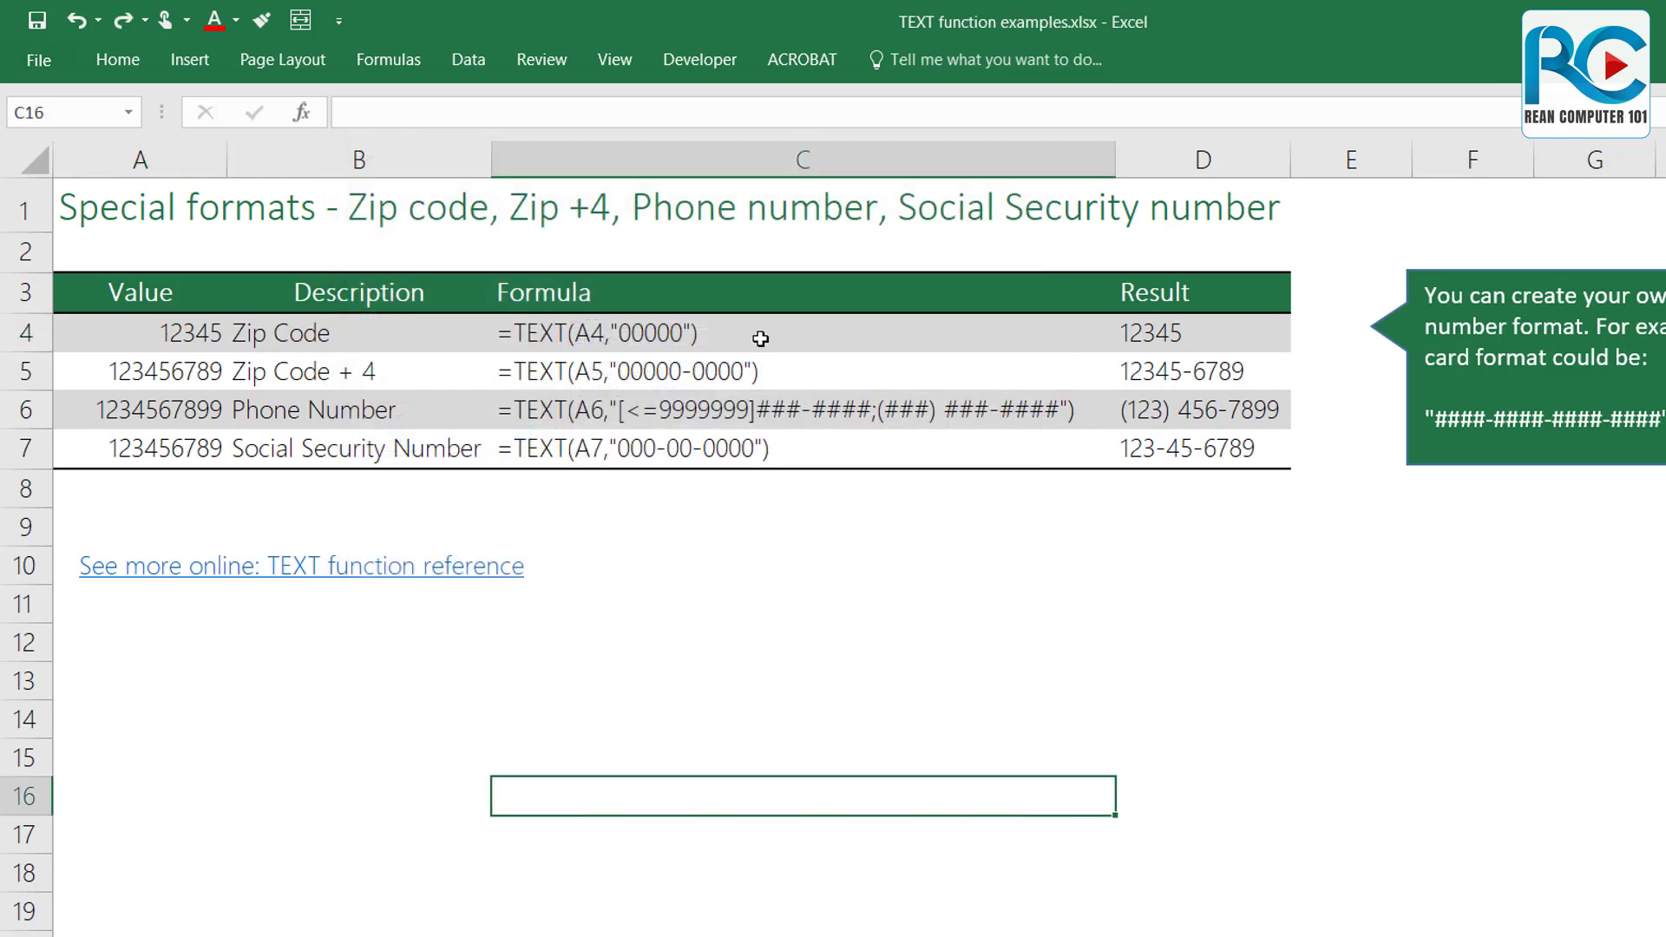
pyautogui.moveTo(760, 338); pyautogui.dragTo(780, 448)
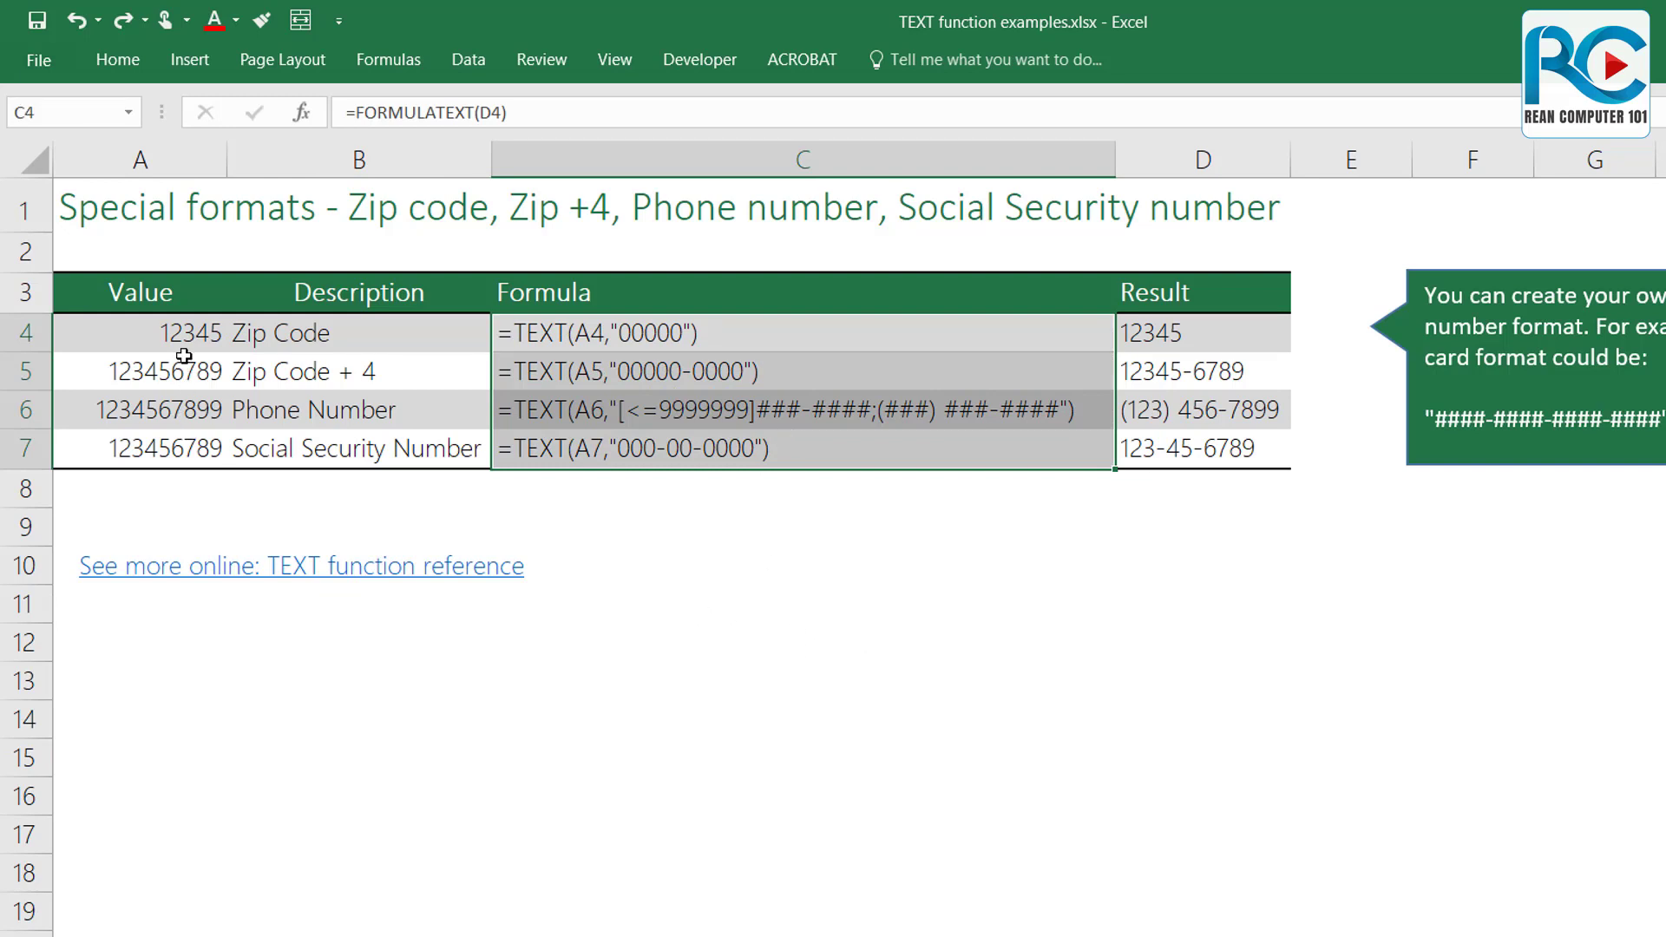
pyautogui.moveTo(176, 339); pyautogui.dragTo(144, 455)
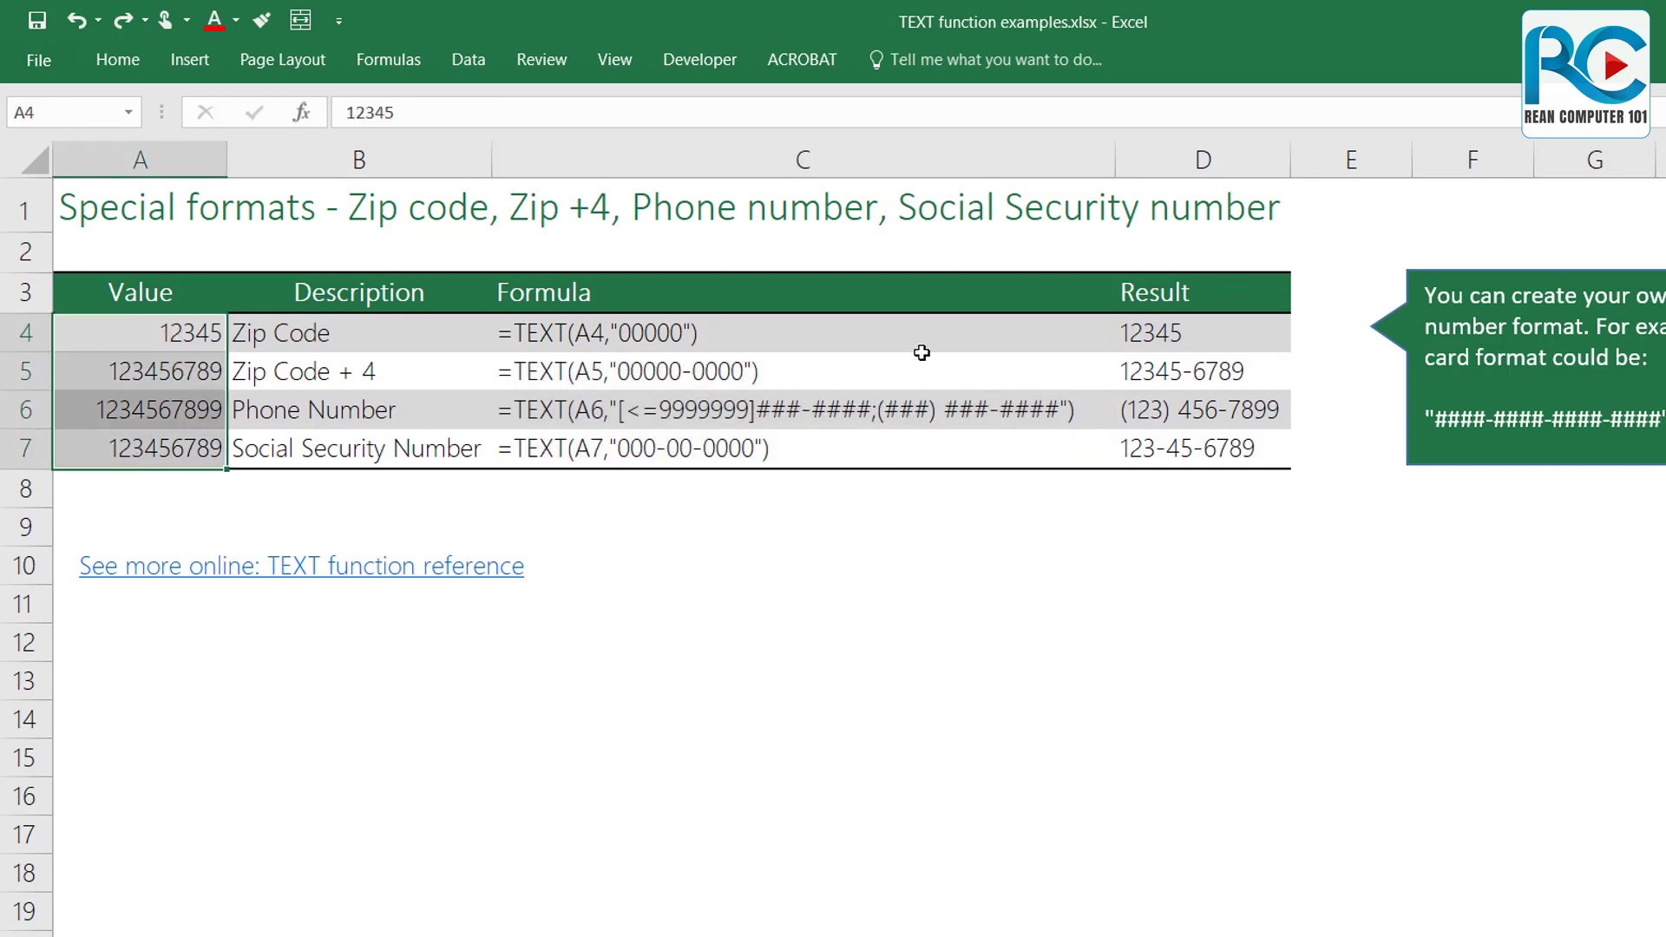
pyautogui.moveTo(920, 347); pyautogui.dragTo(937, 447)
pyautogui.moveTo(1171, 338); pyautogui.dragTo(1197, 447)
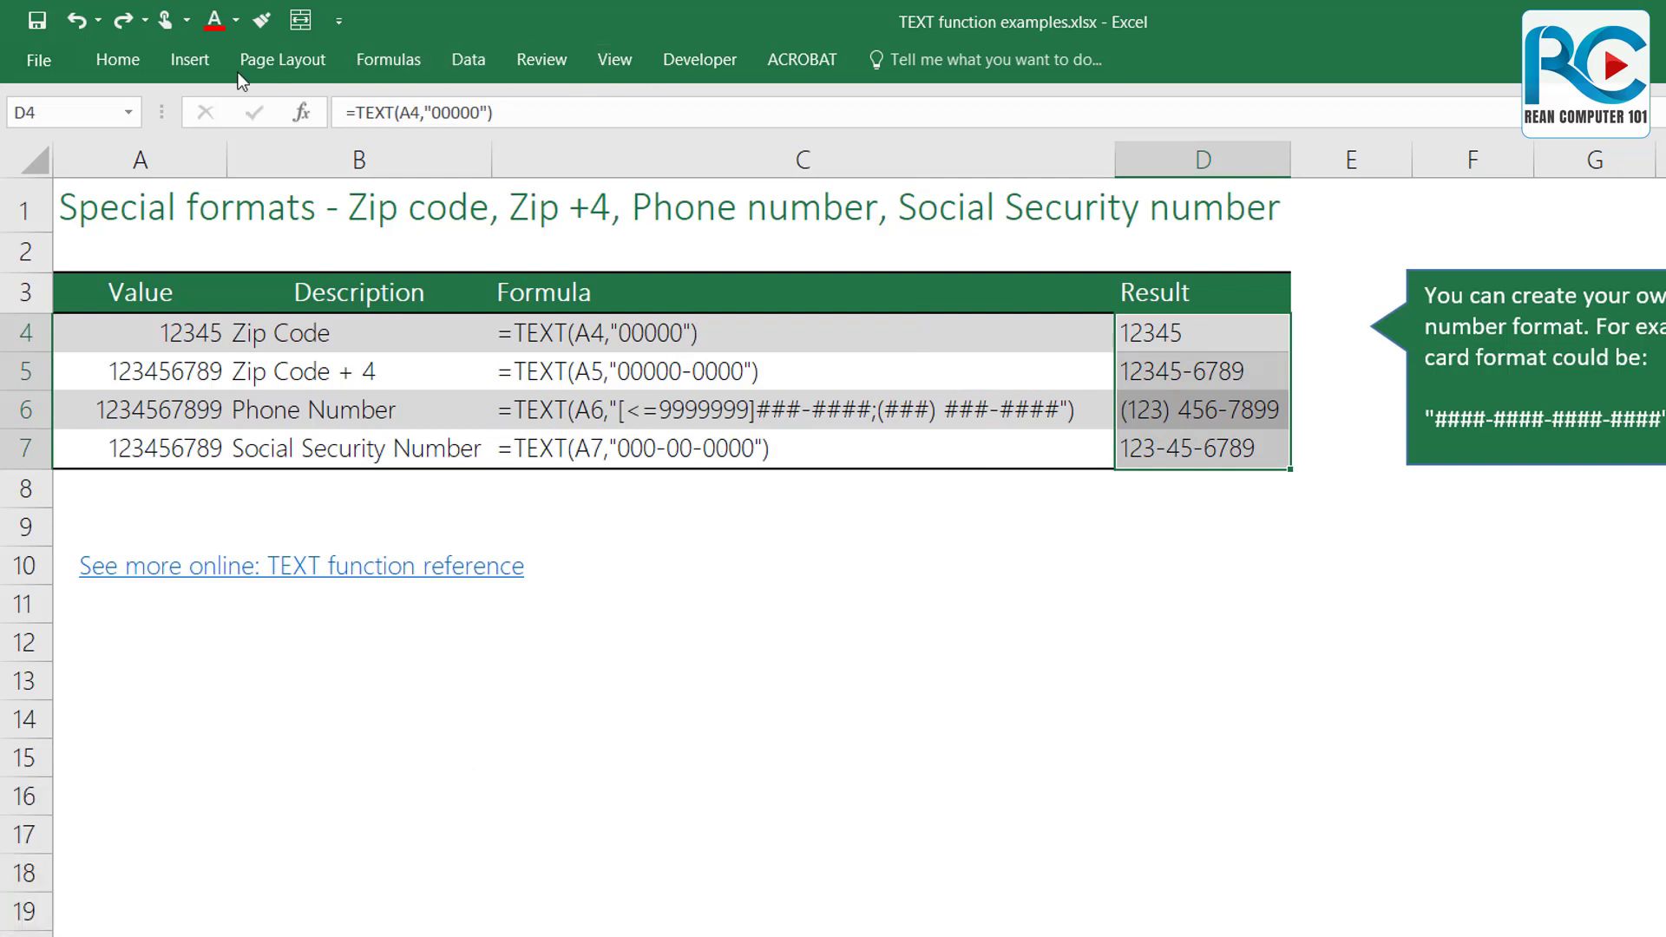
# Step: Inspect the result cells' number format, custom code 00000, then close without changes
pyautogui.click(143, 70)
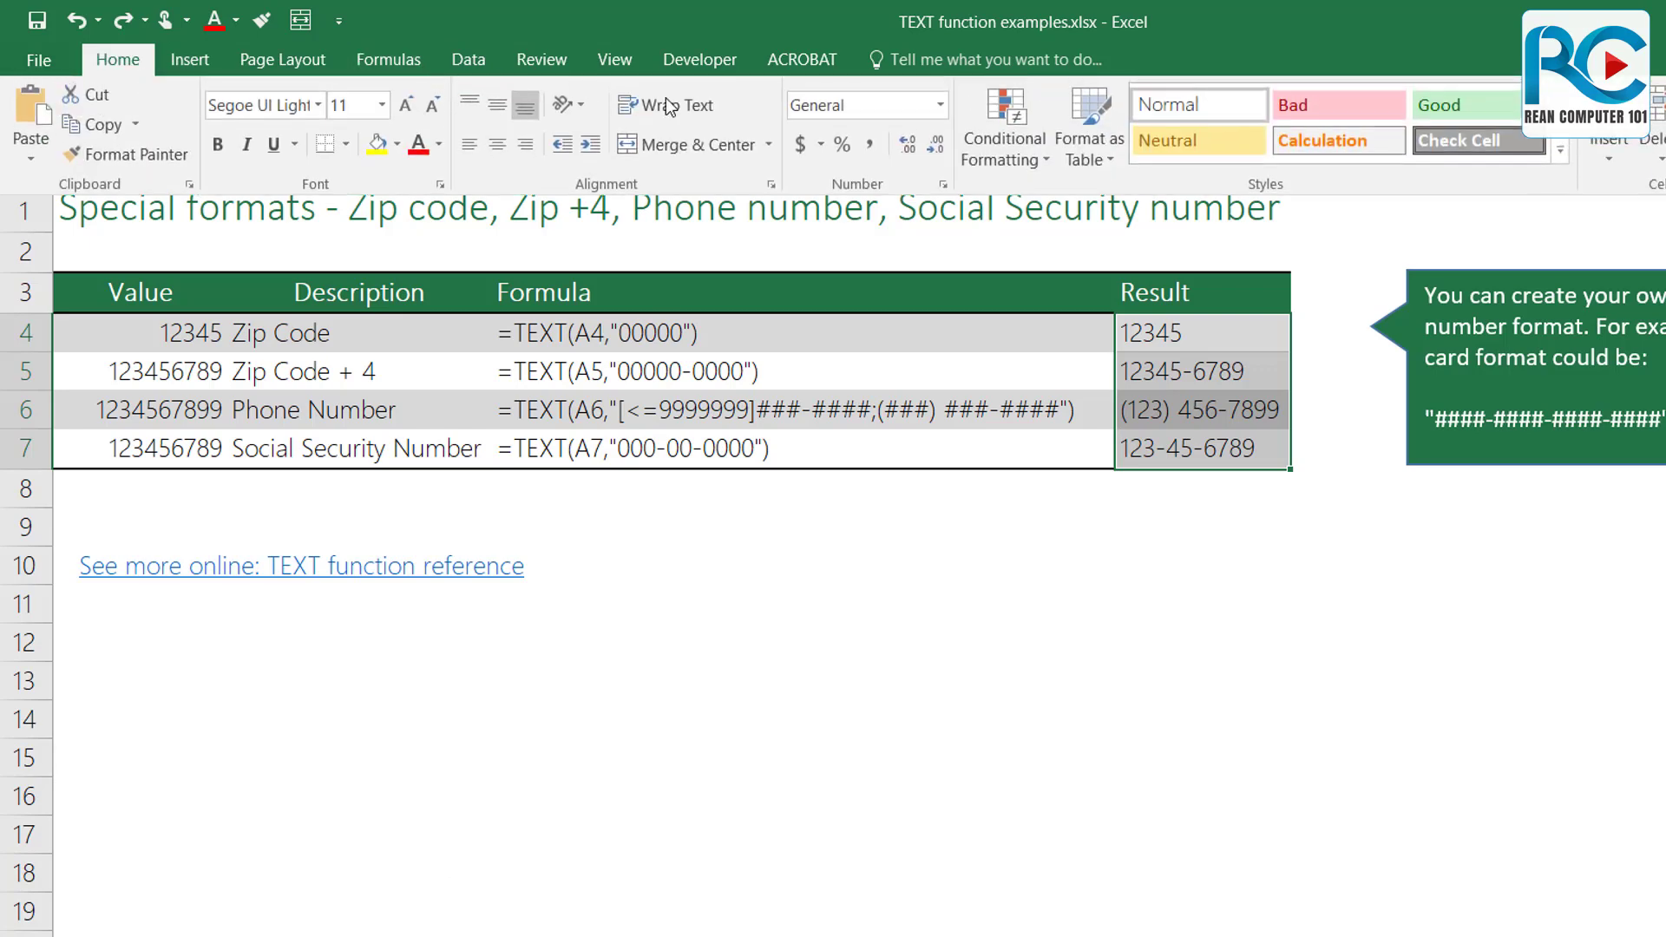
pyautogui.click(948, 179)
pyautogui.hotkey('ctrl', '1')
pyautogui.click(395, 436)
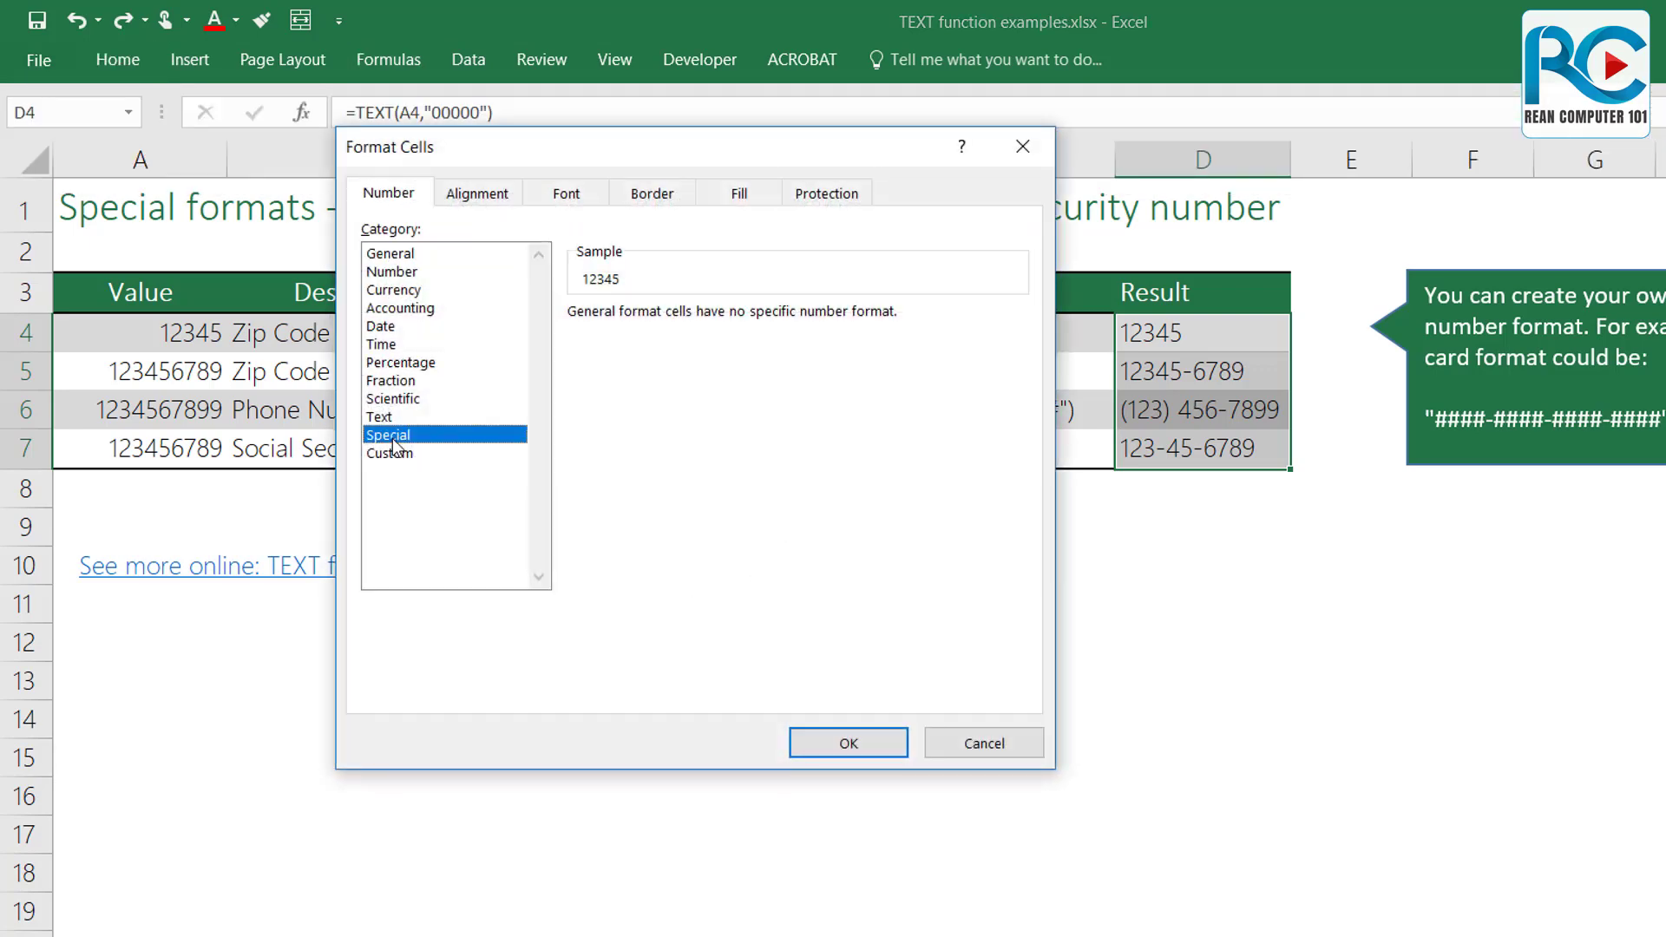
pyautogui.click(382, 453)
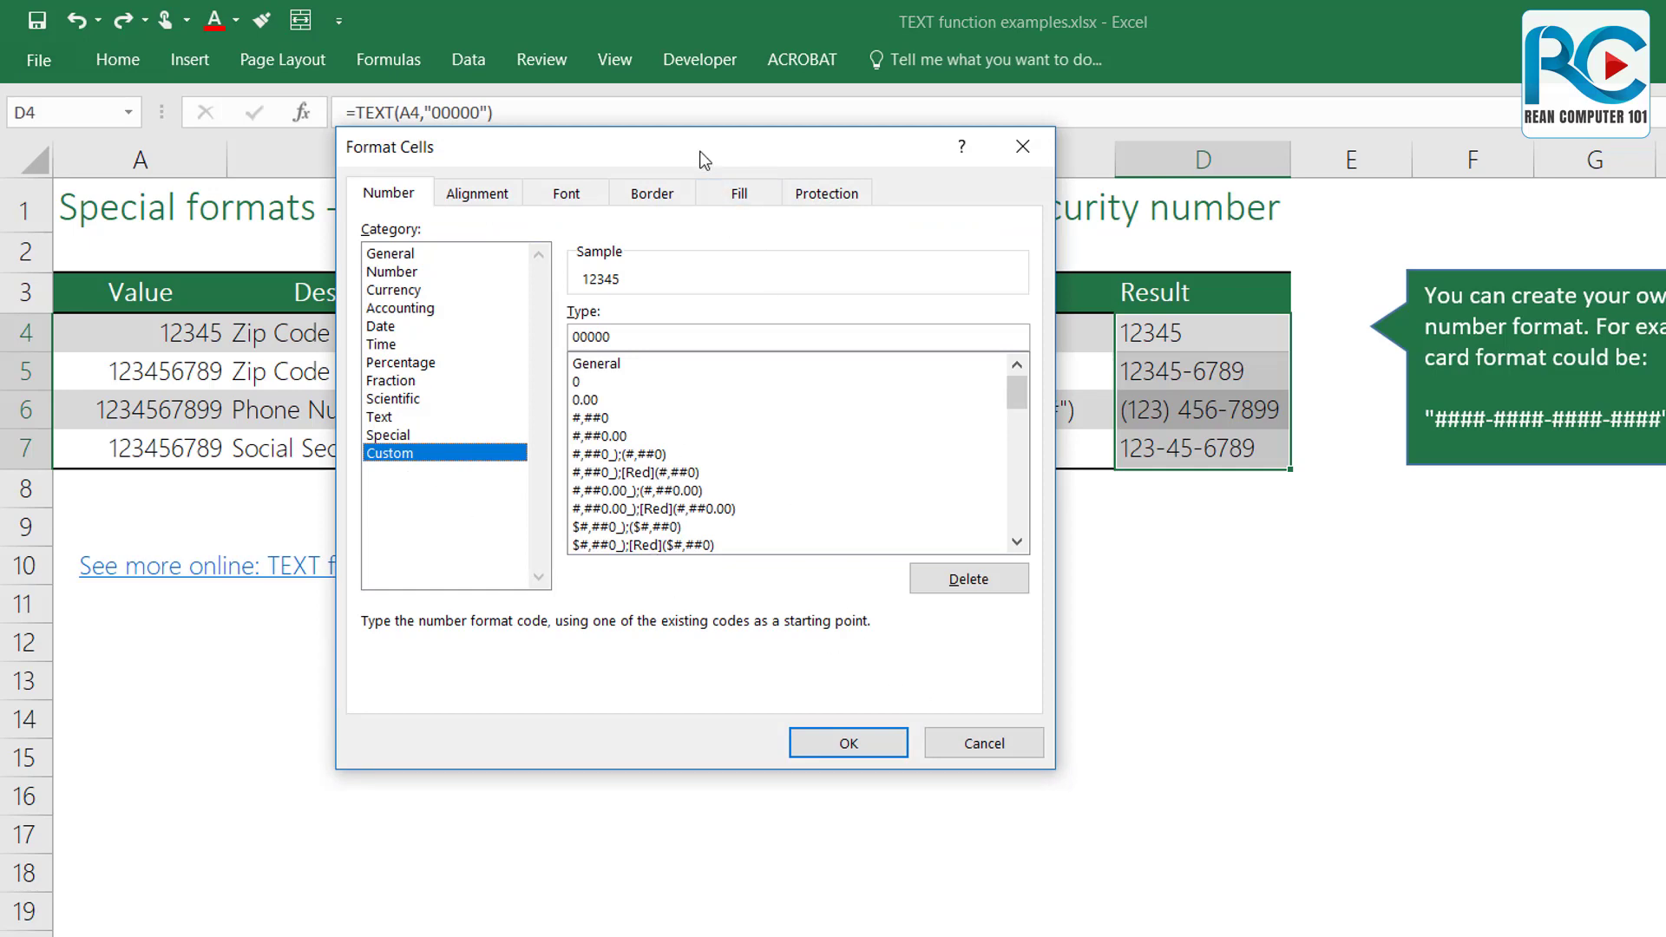
pyautogui.moveTo(701, 149); pyautogui.dragTo(1285, 263)
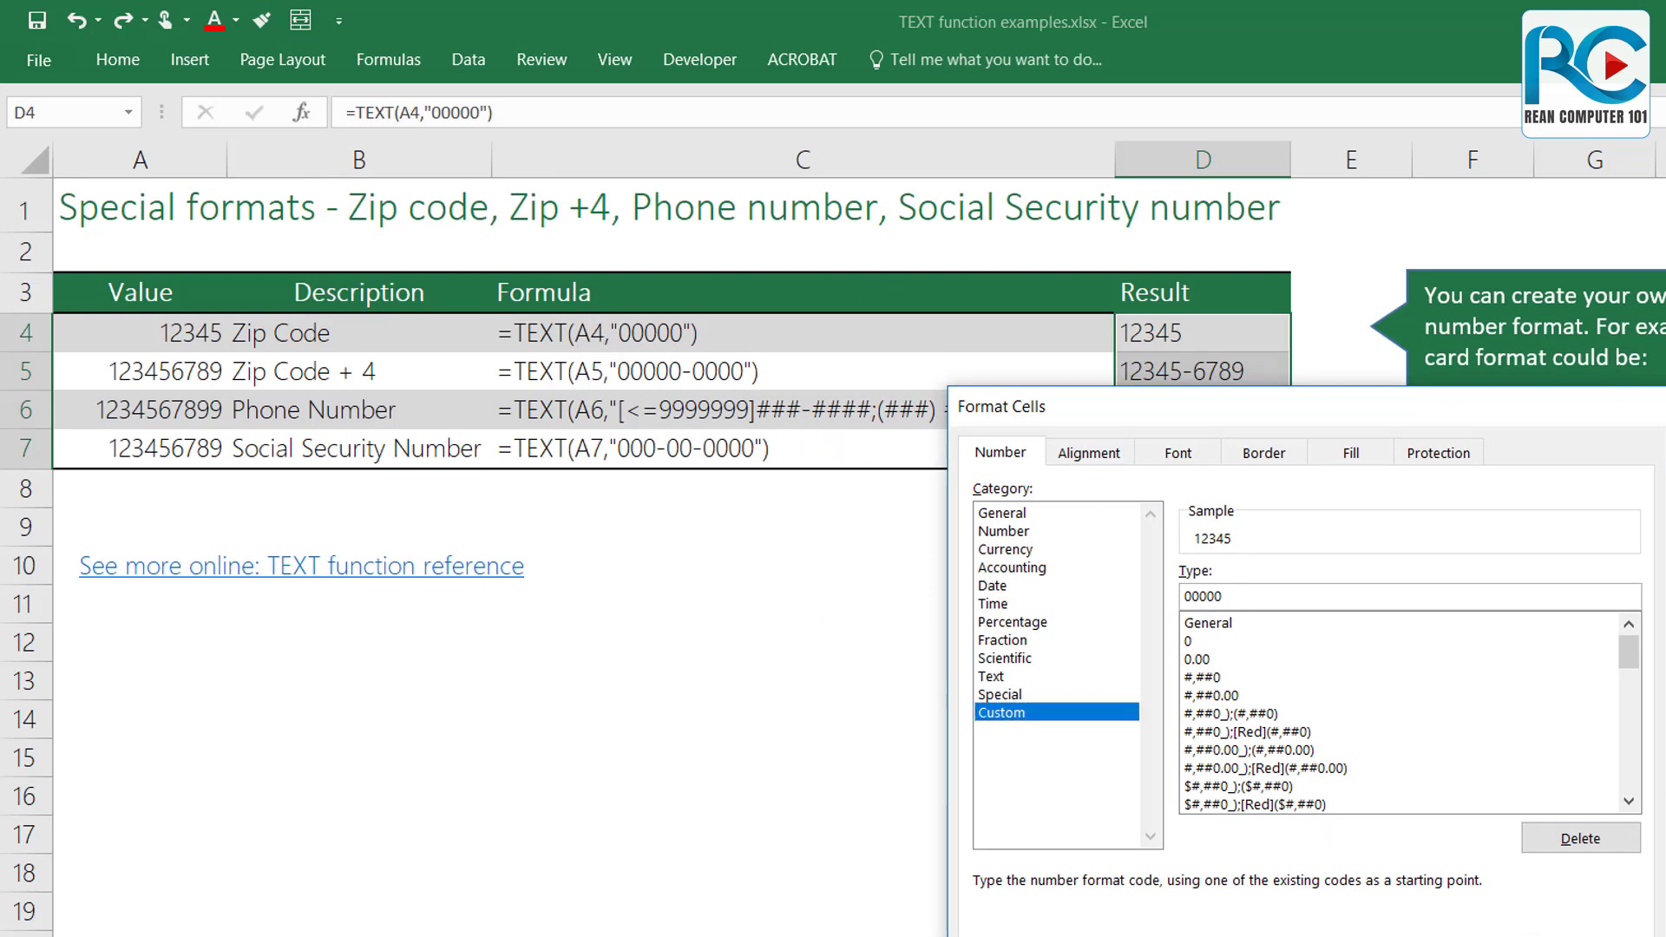
pyautogui.press('Escape')
pyautogui.click(838, 675)
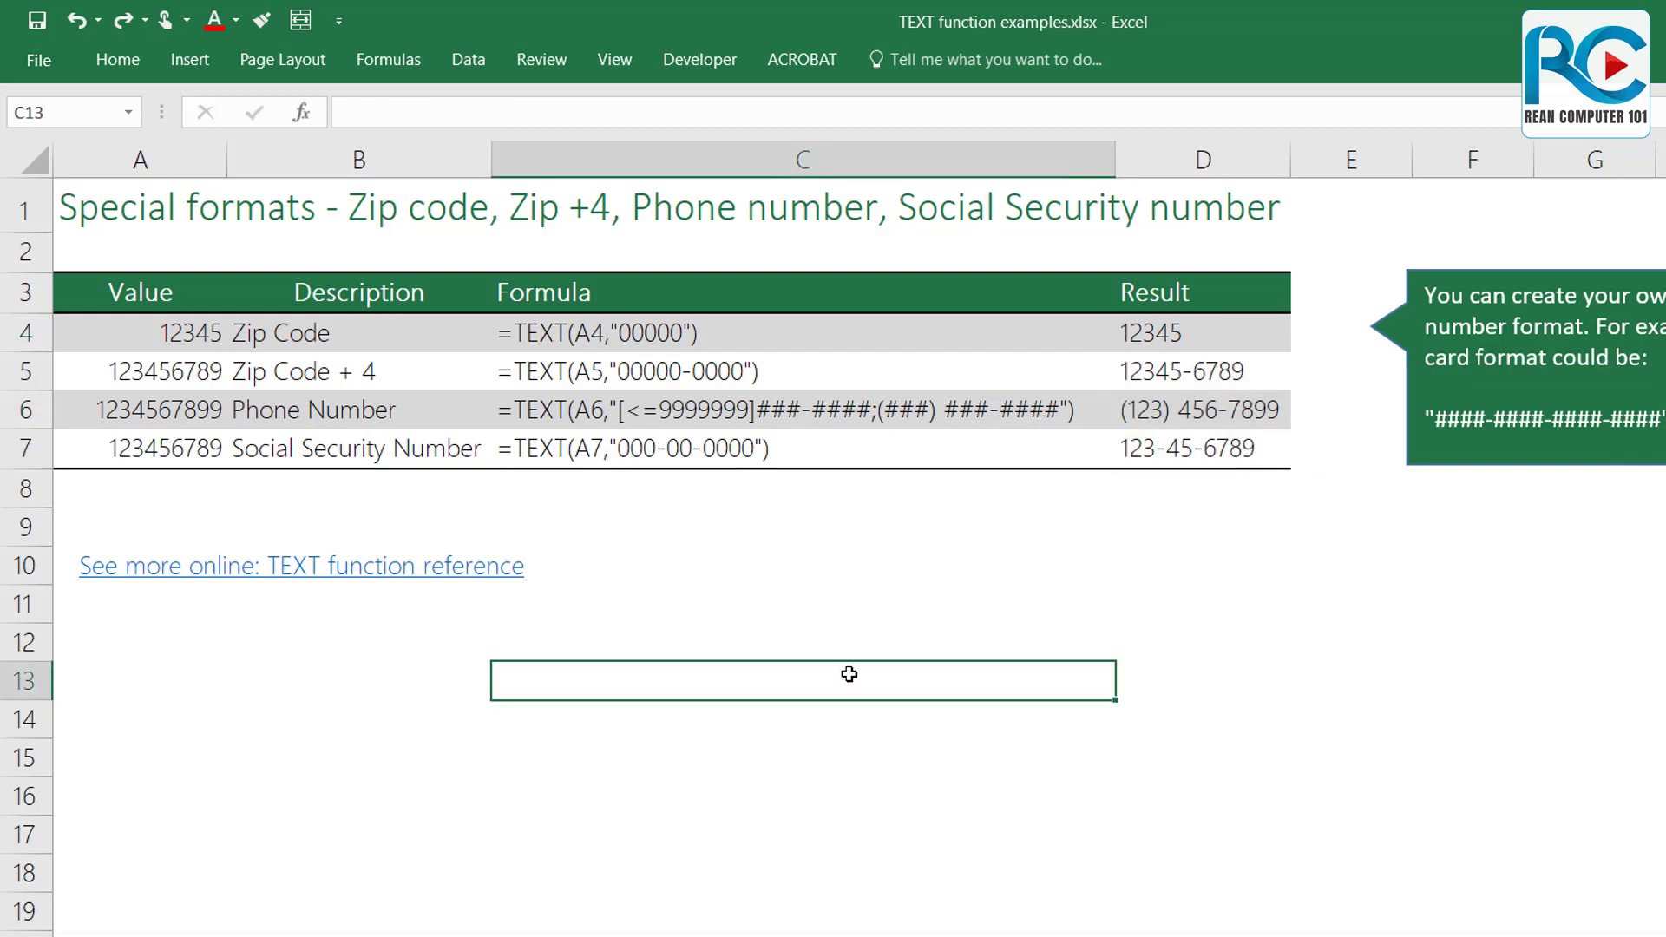
# Step: Check the Zip Code formula, then delete the final 5 so A4 reads 1234
pyautogui.click(173, 334)
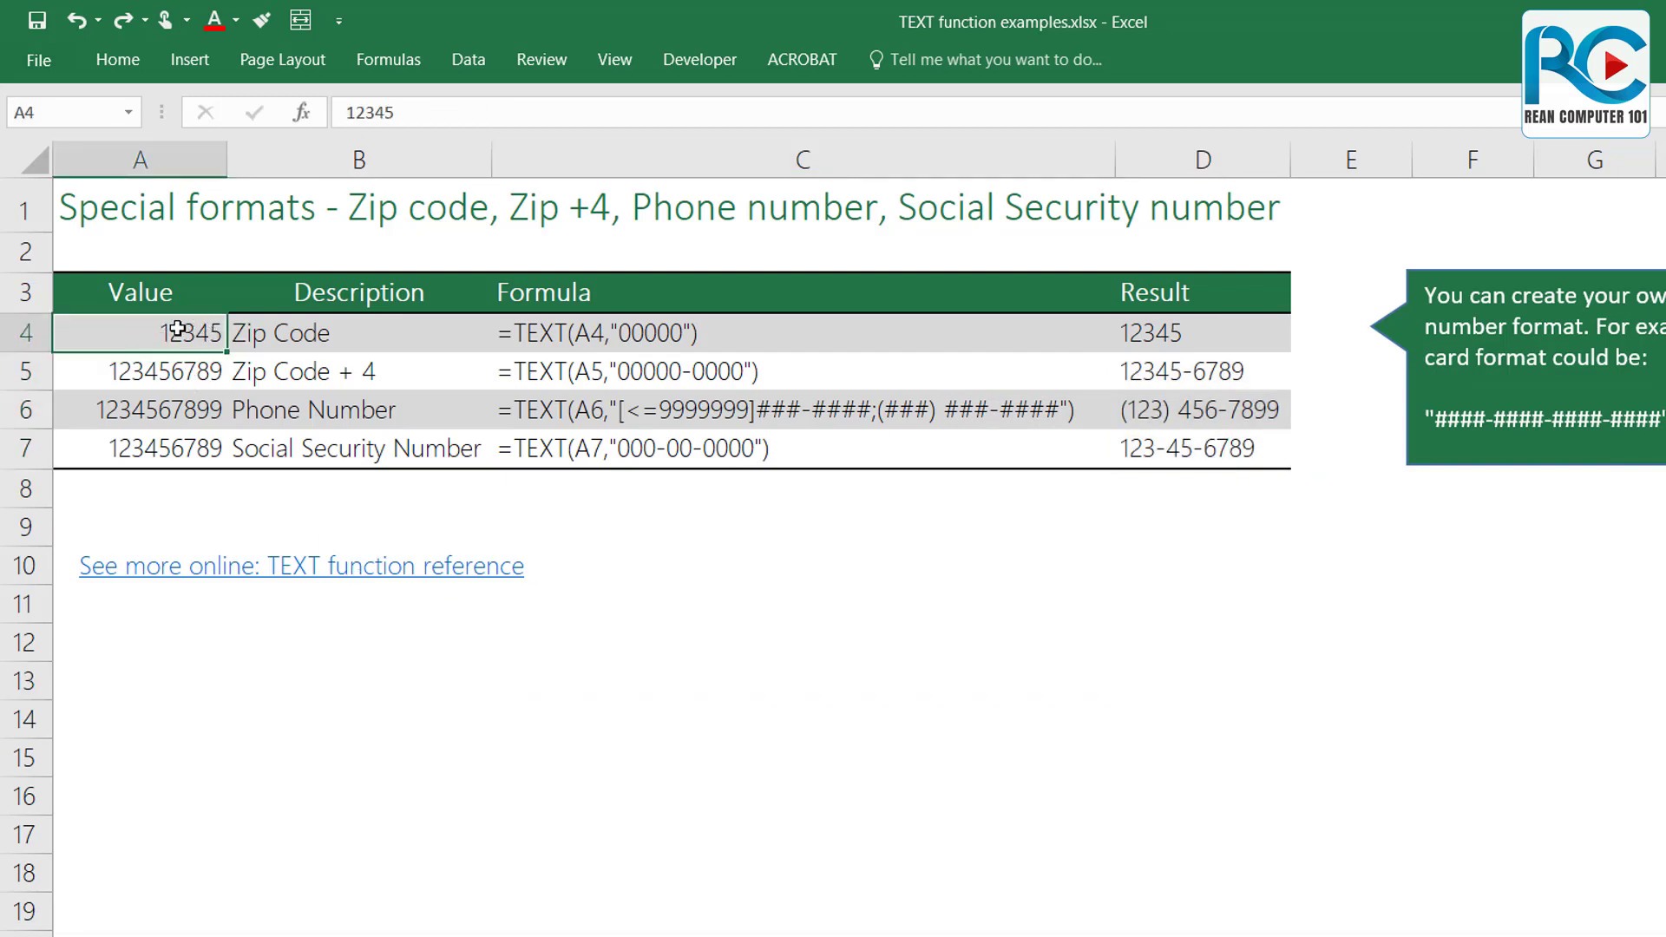
pyautogui.click(673, 334)
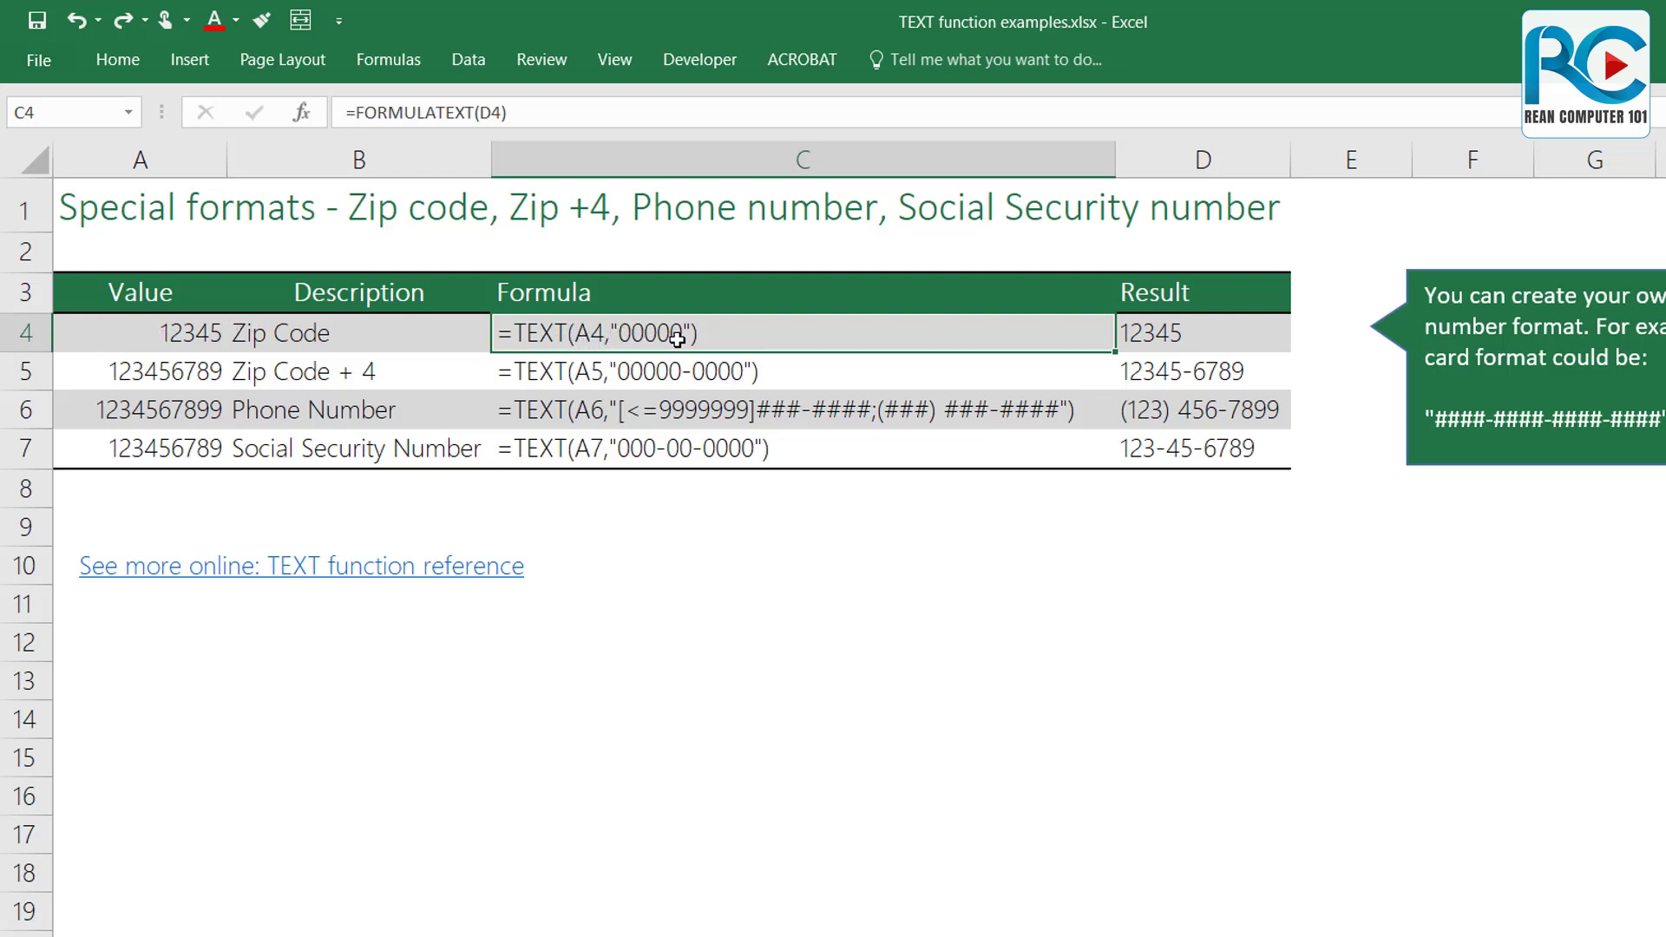
pyautogui.click(1213, 340)
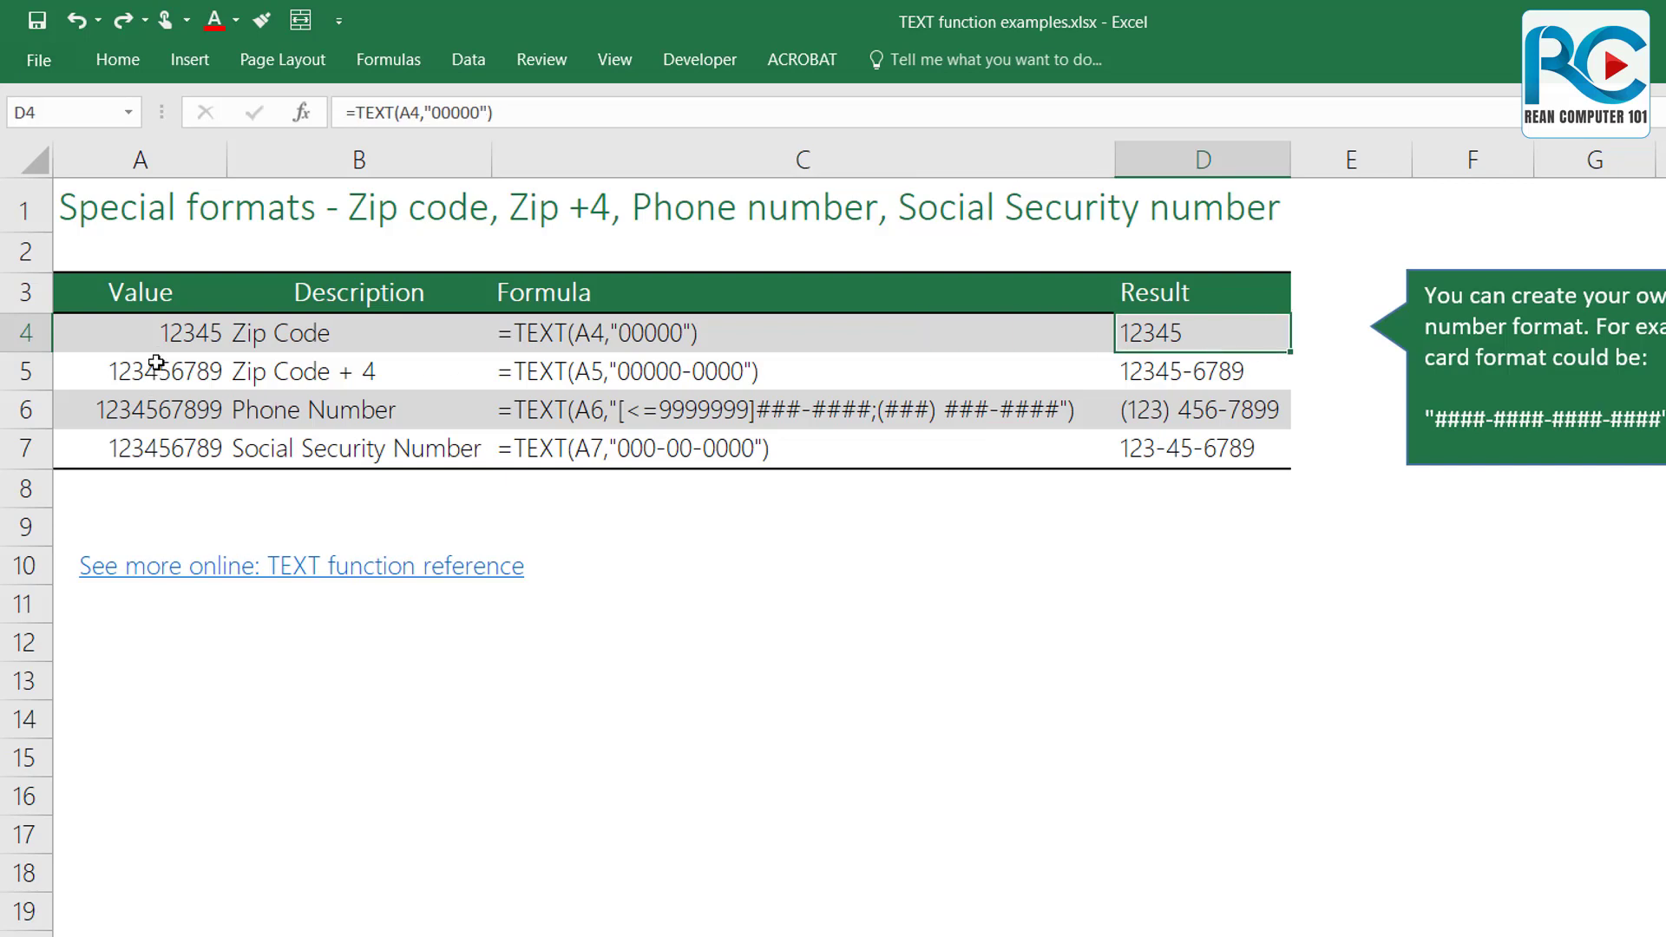
pyautogui.click(165, 335)
pyautogui.doubleClick(184, 335)
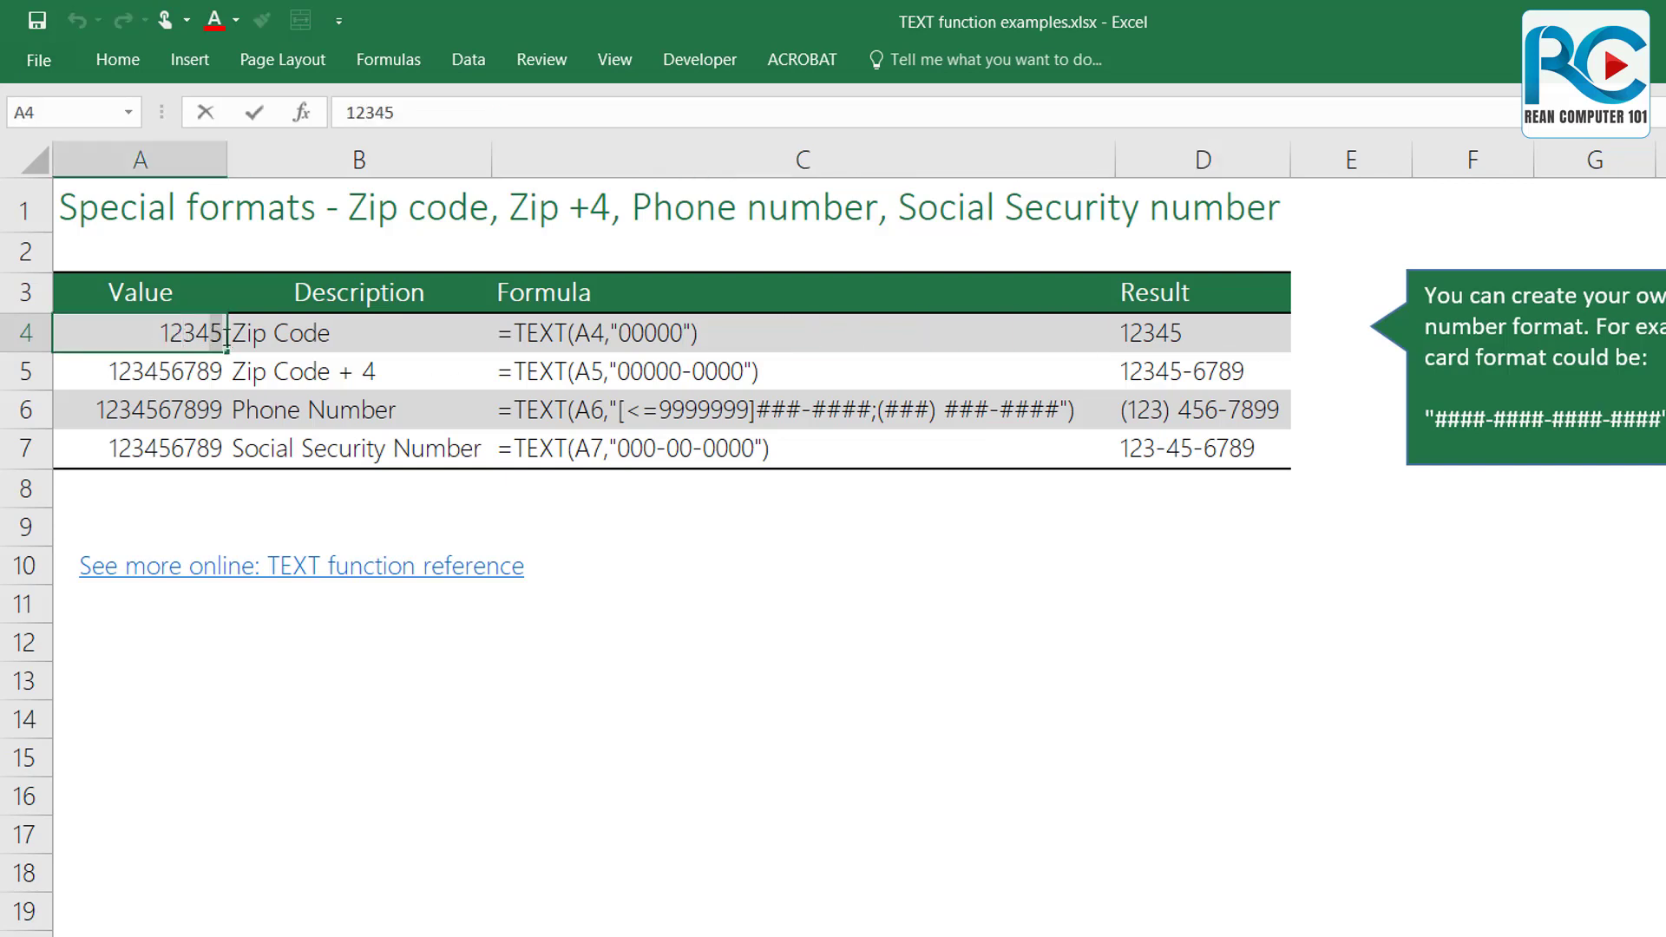
pyautogui.press('BackSpace')
pyautogui.press('Return')
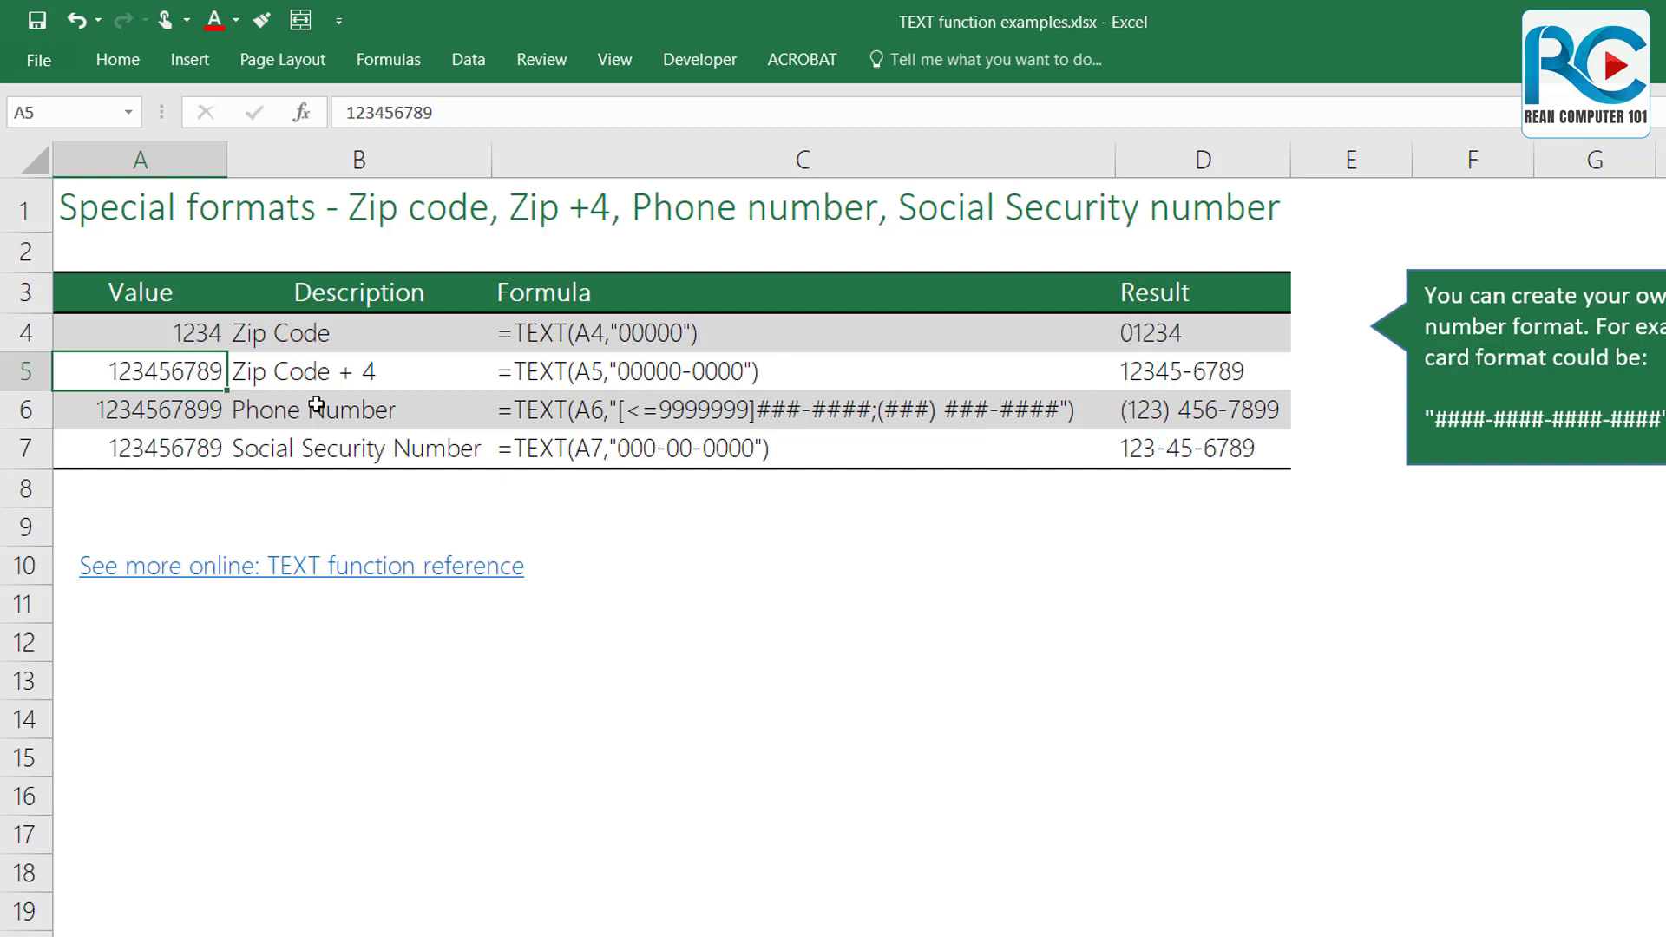
# Step: Restore A4 to 12345, append a 6 to make 123456, and check D4
pyautogui.click(181, 343)
pyautogui.doubleClick(181, 342)
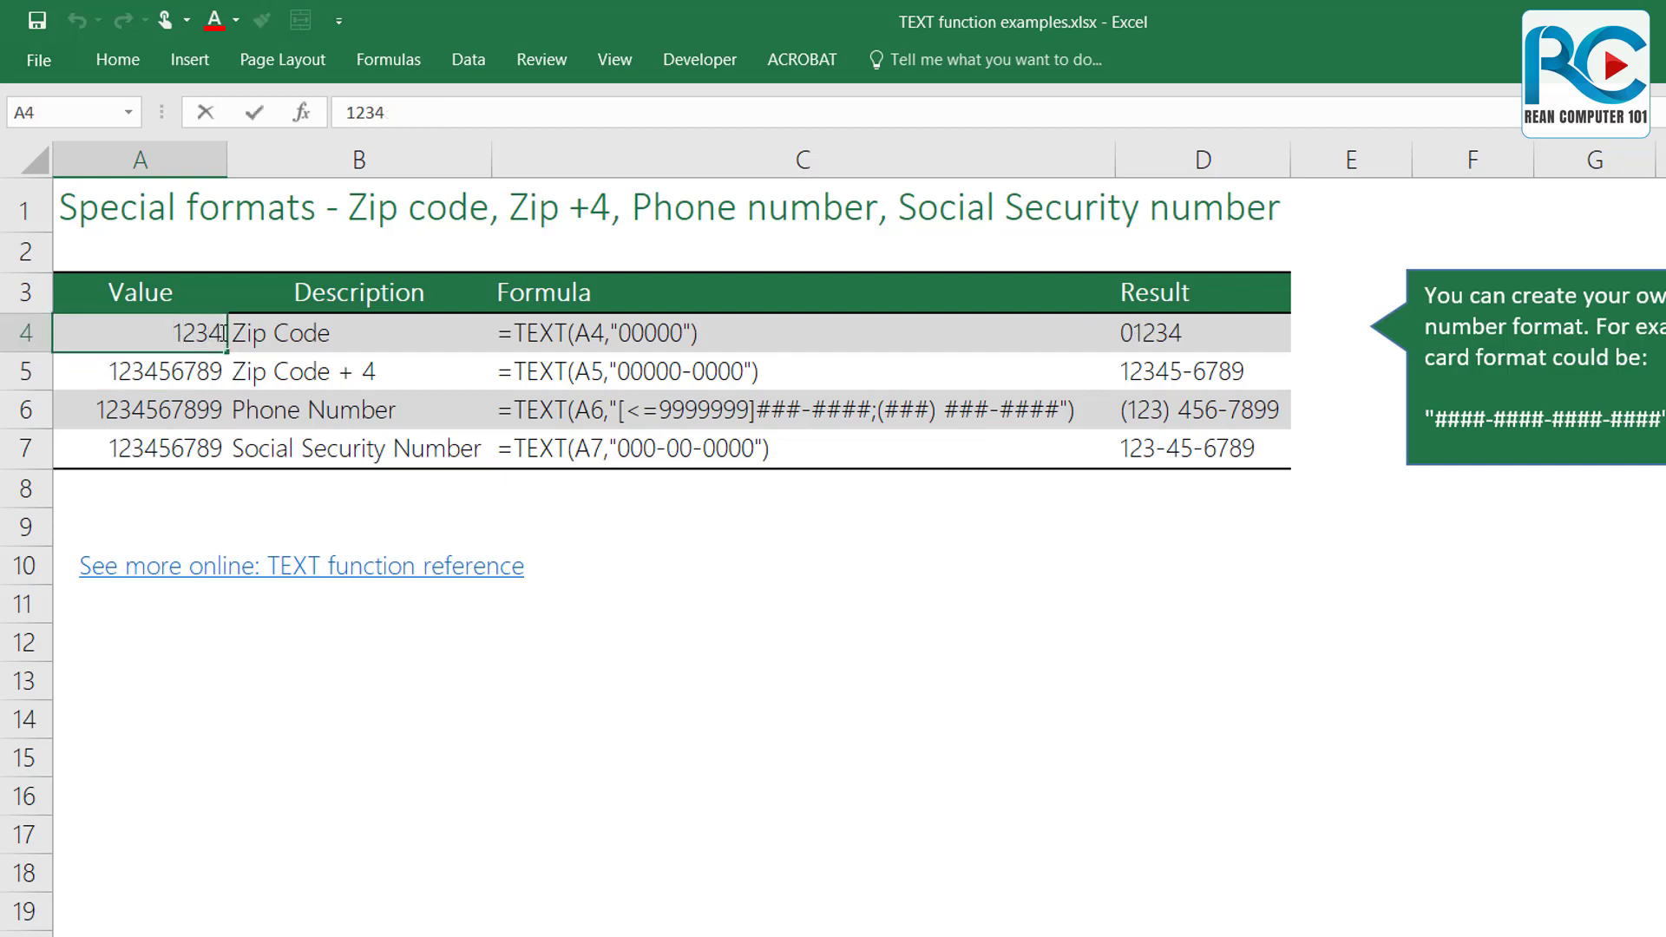
pyautogui.write('5')
pyautogui.press('Return')
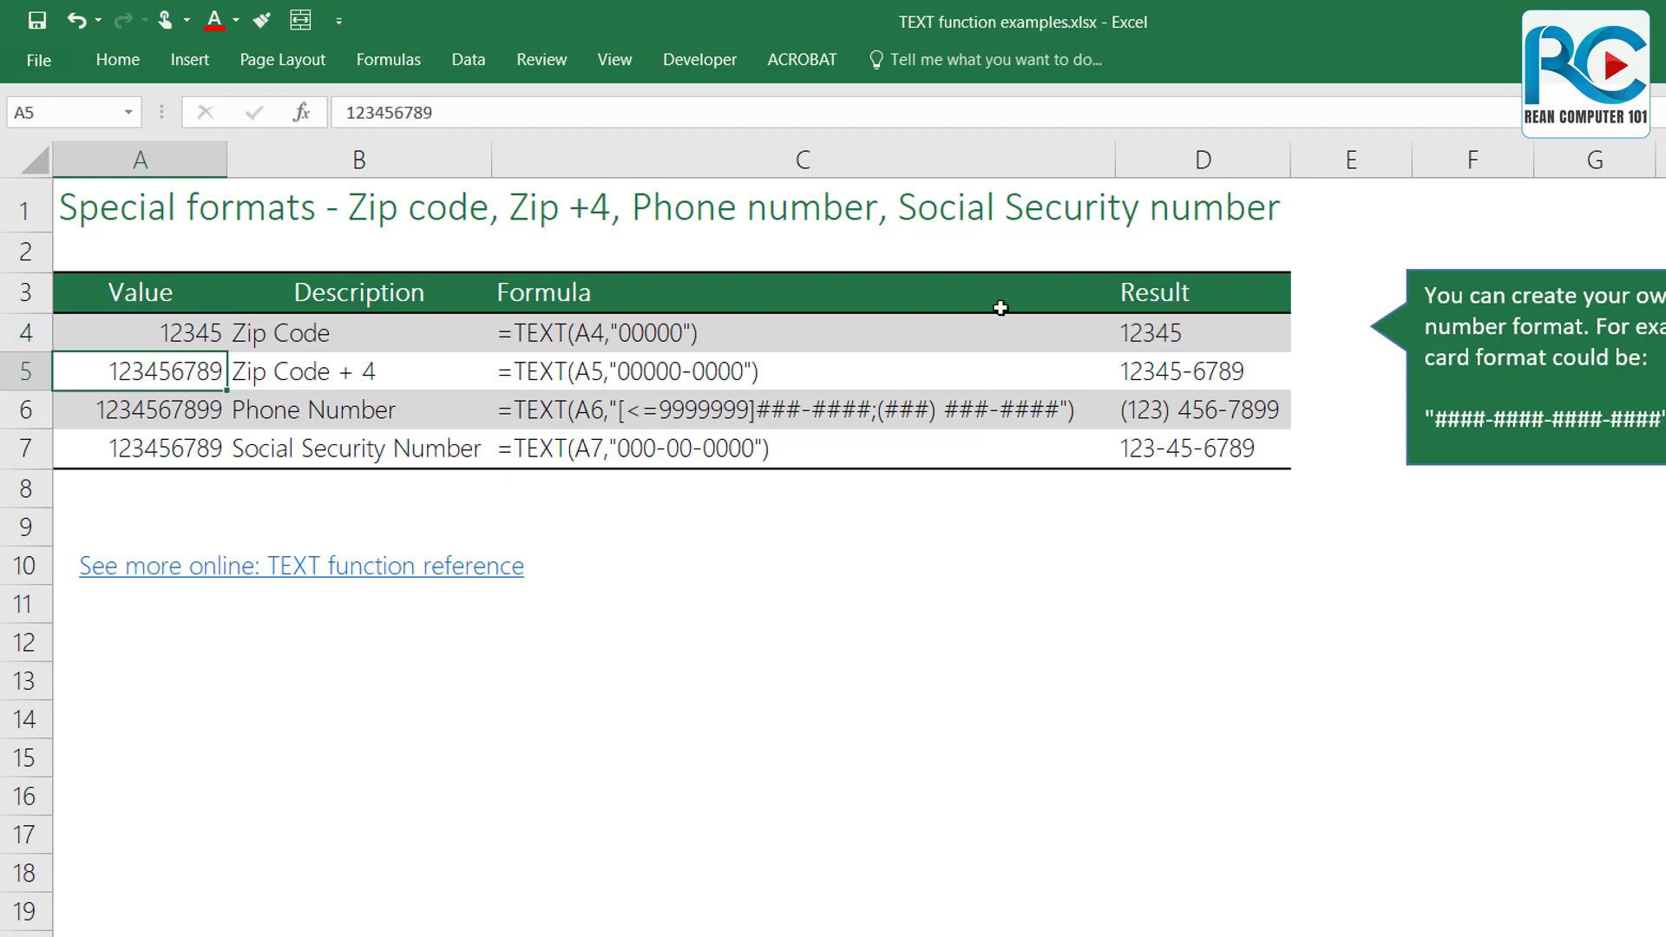
pyautogui.click(170, 326)
pyautogui.doubleClick(211, 330)
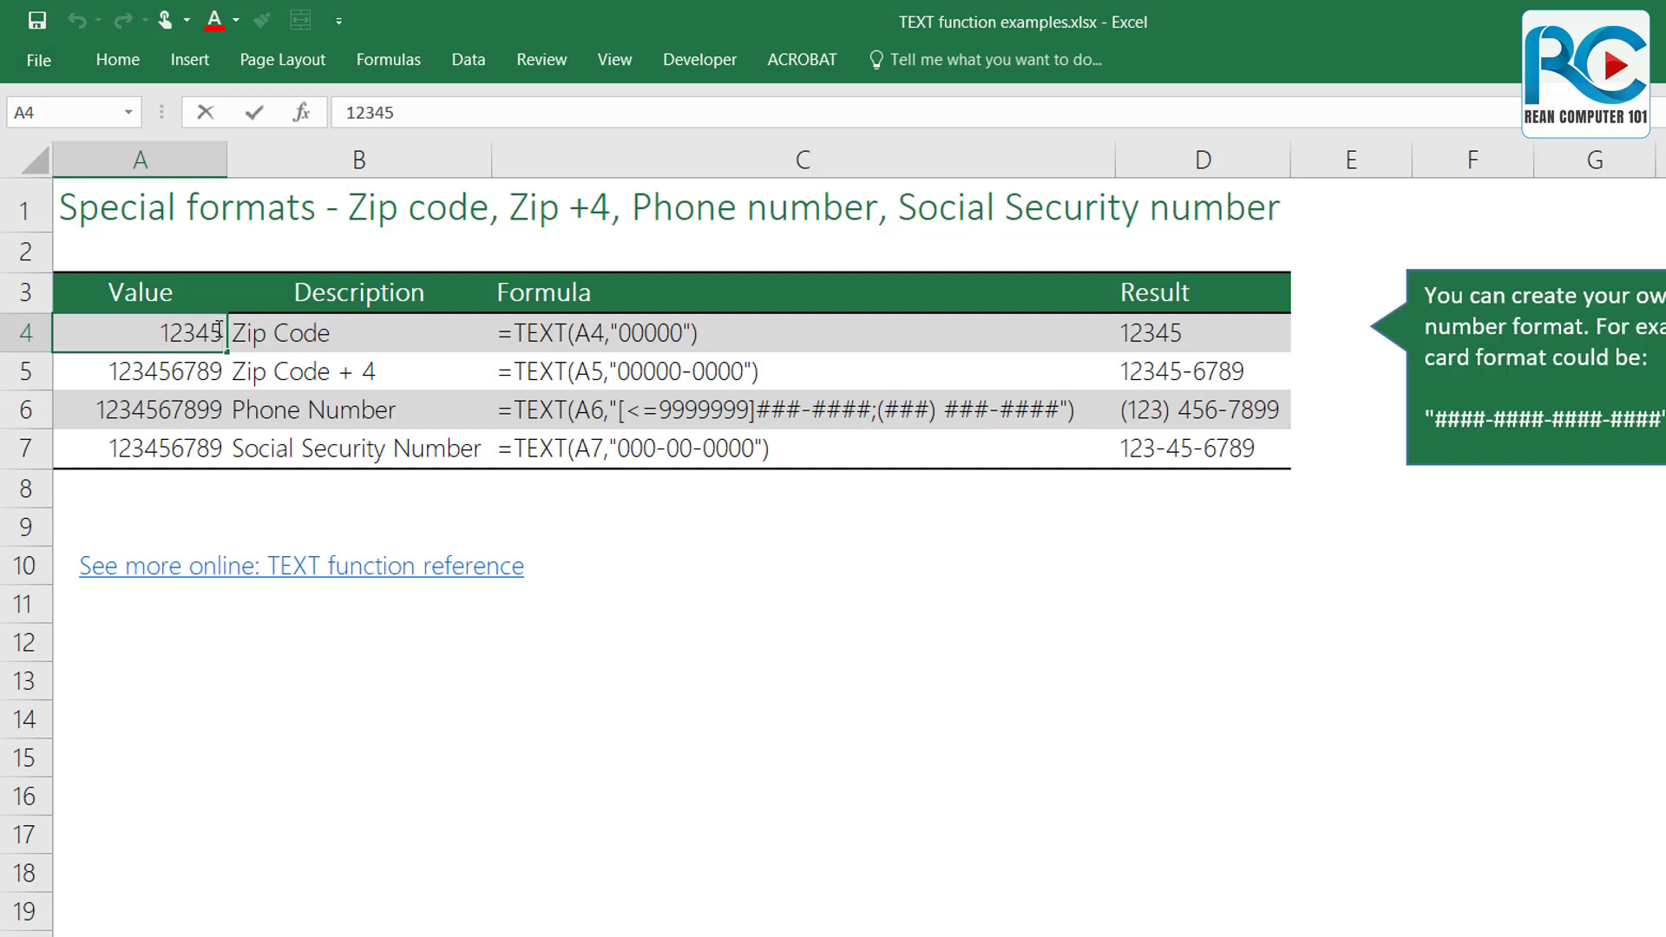
pyautogui.write('6')
pyautogui.press('Return')
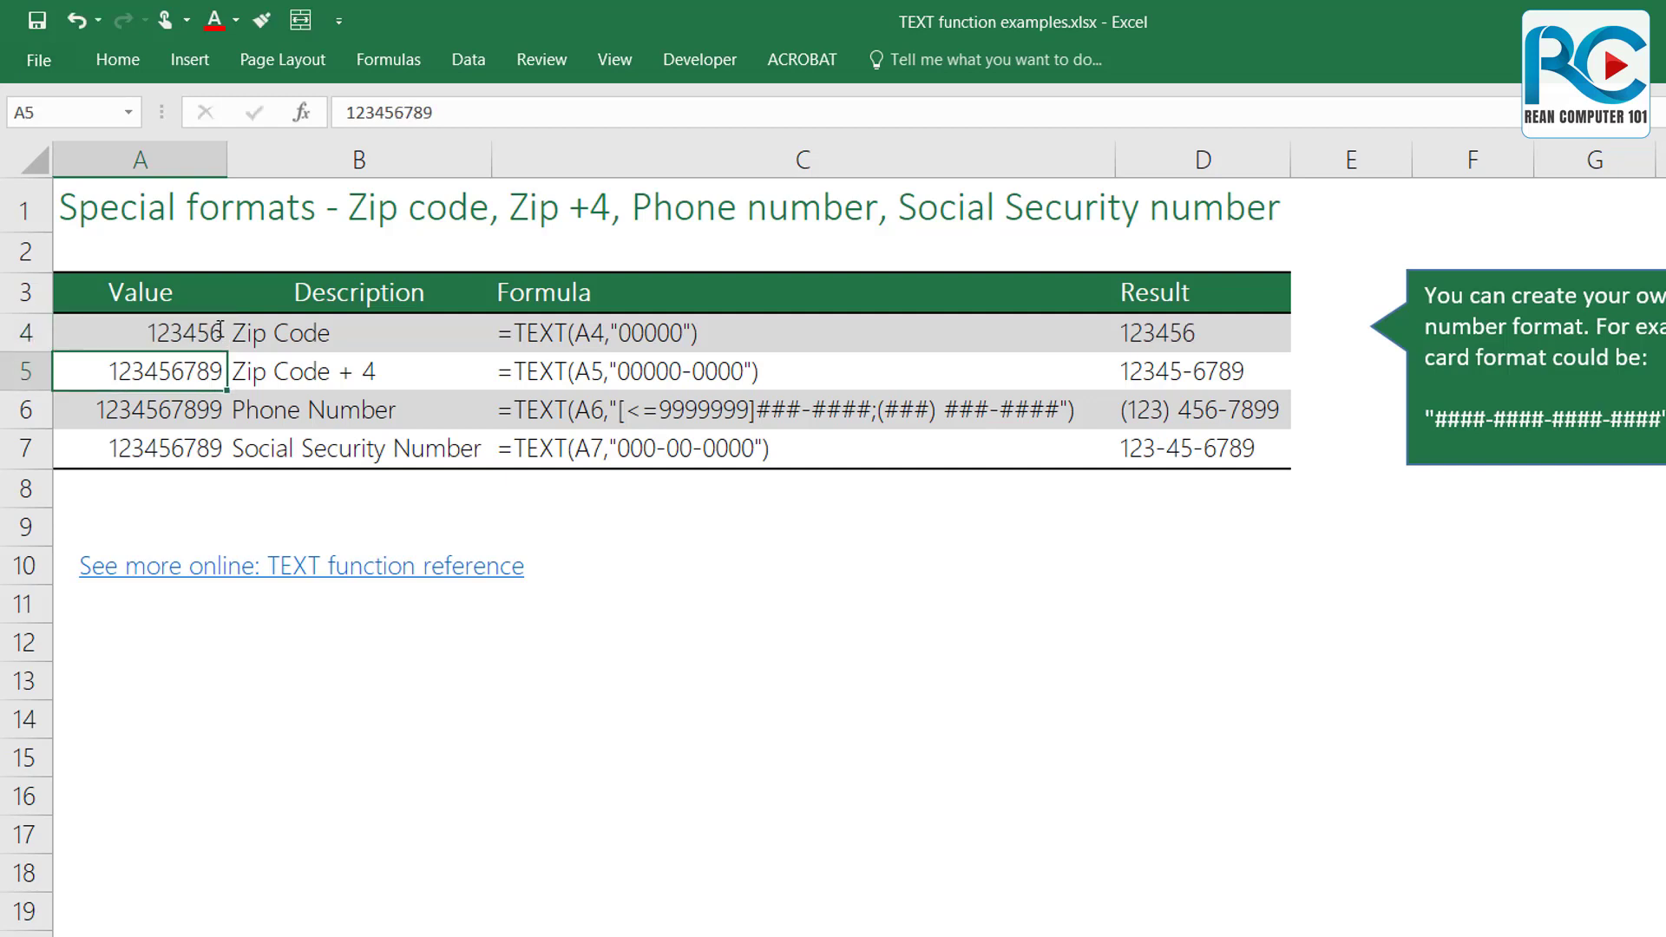
pyautogui.click(1145, 328)
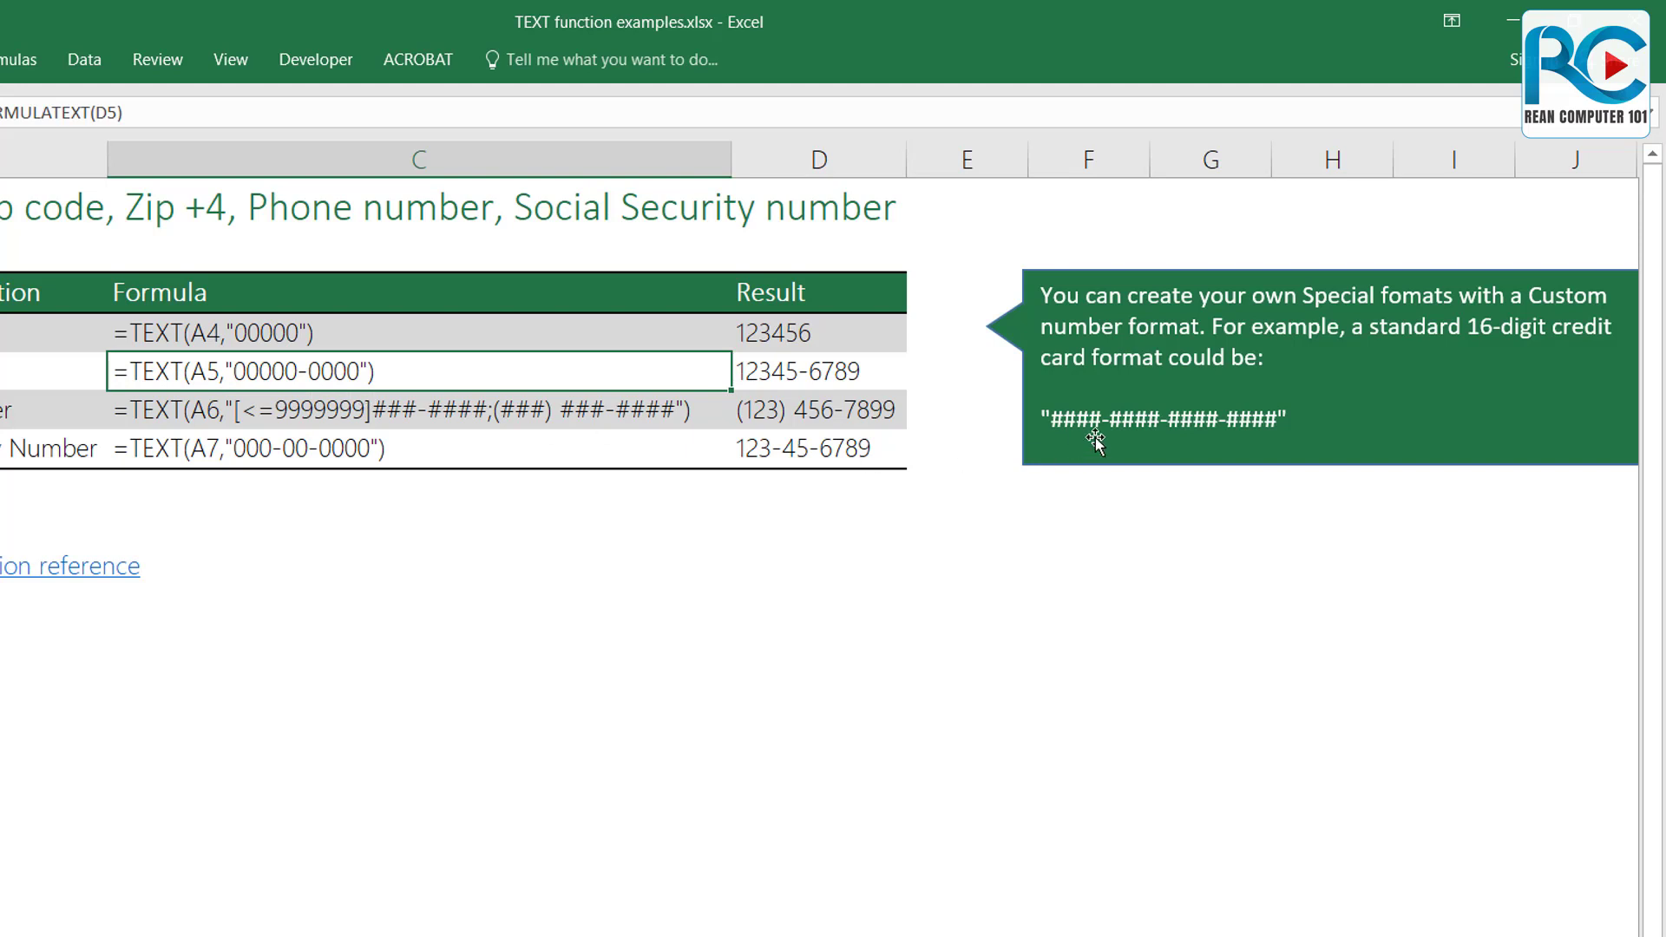
pyautogui.click(1121, 299)
pyautogui.moveTo(1125, 297); pyautogui.dragTo(1296, 423)
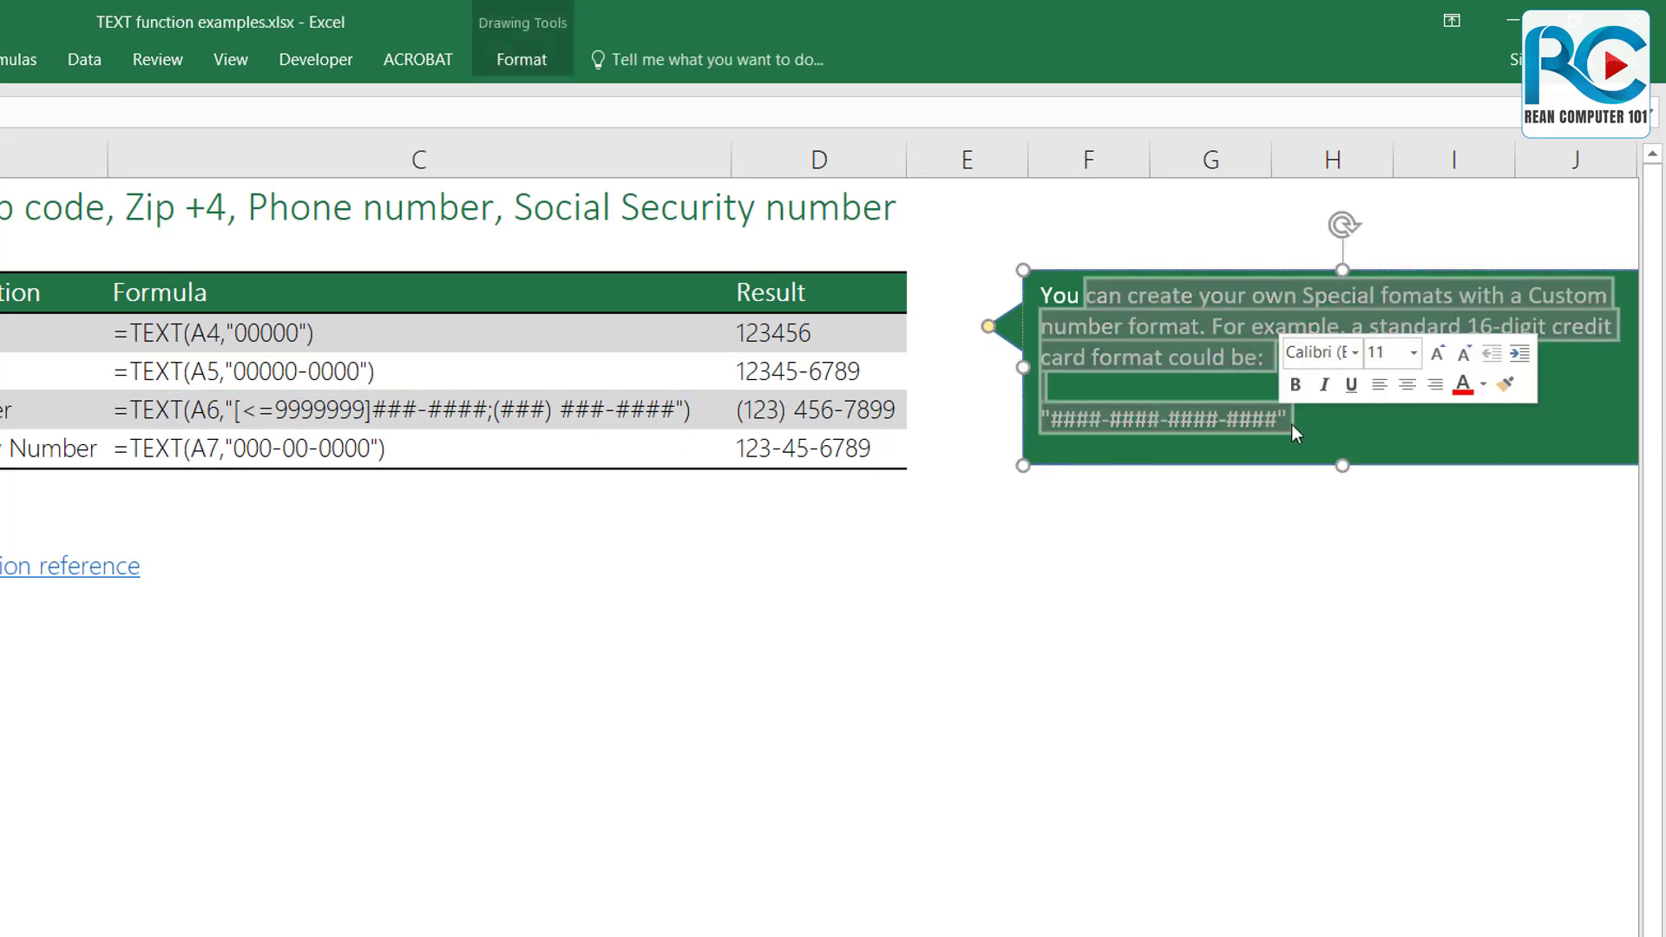
pyautogui.click(1316, 425)
pyautogui.moveTo(1049, 422); pyautogui.dragTo(1253, 425)
pyautogui.click(1227, 550)
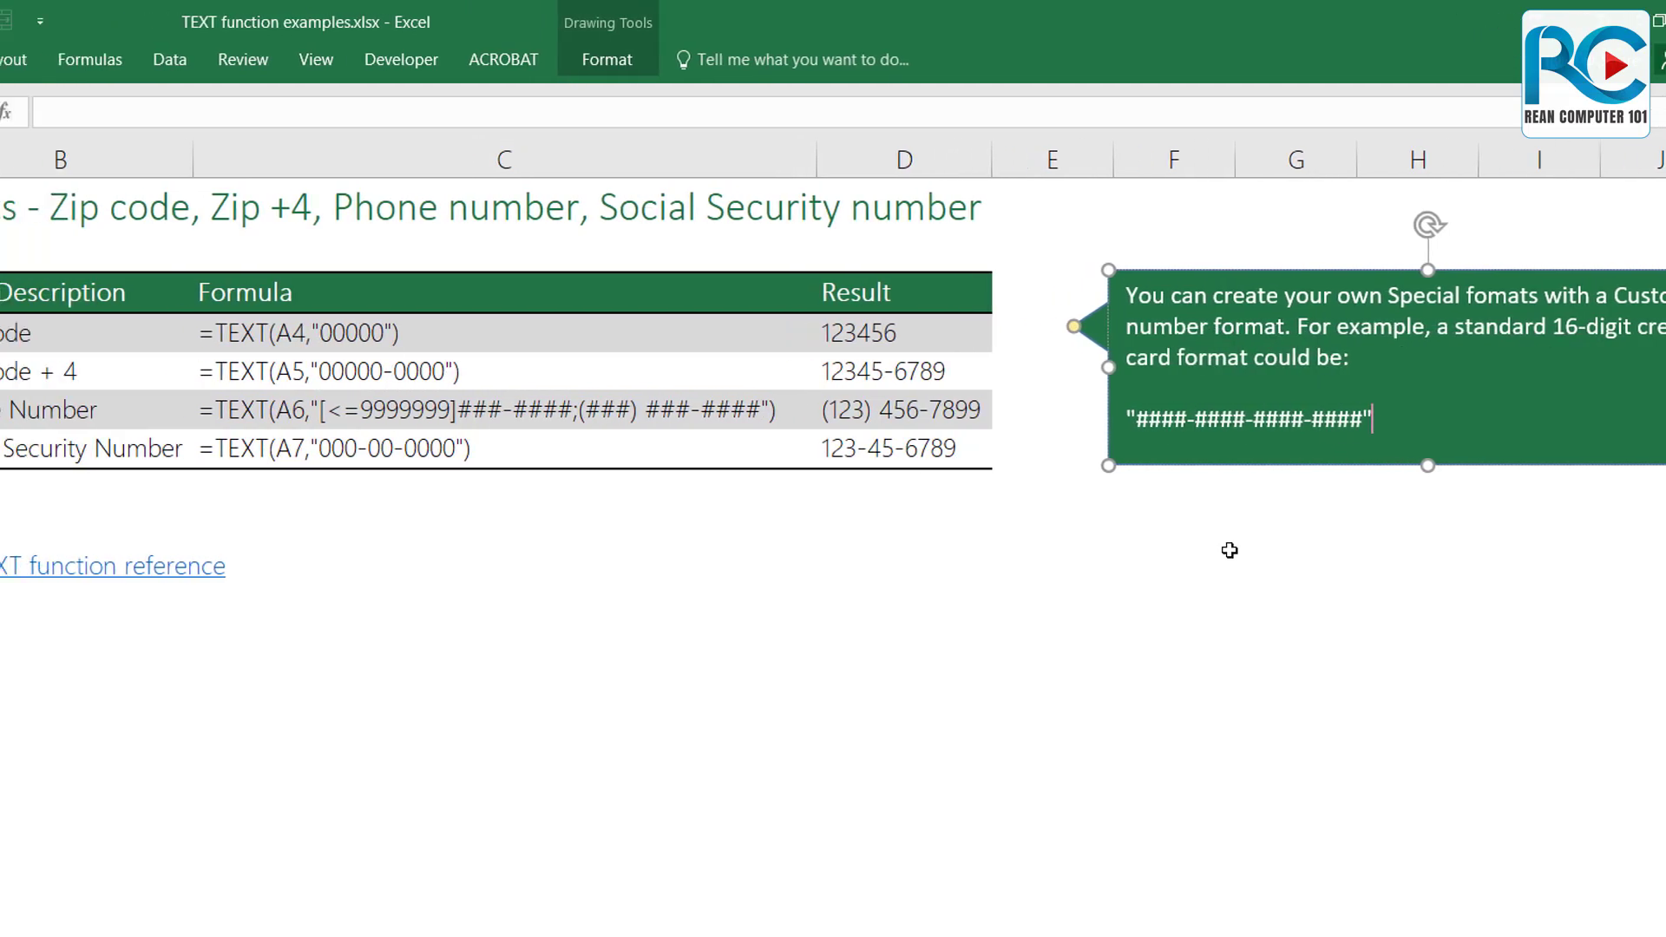
pyautogui.click(555, 399)
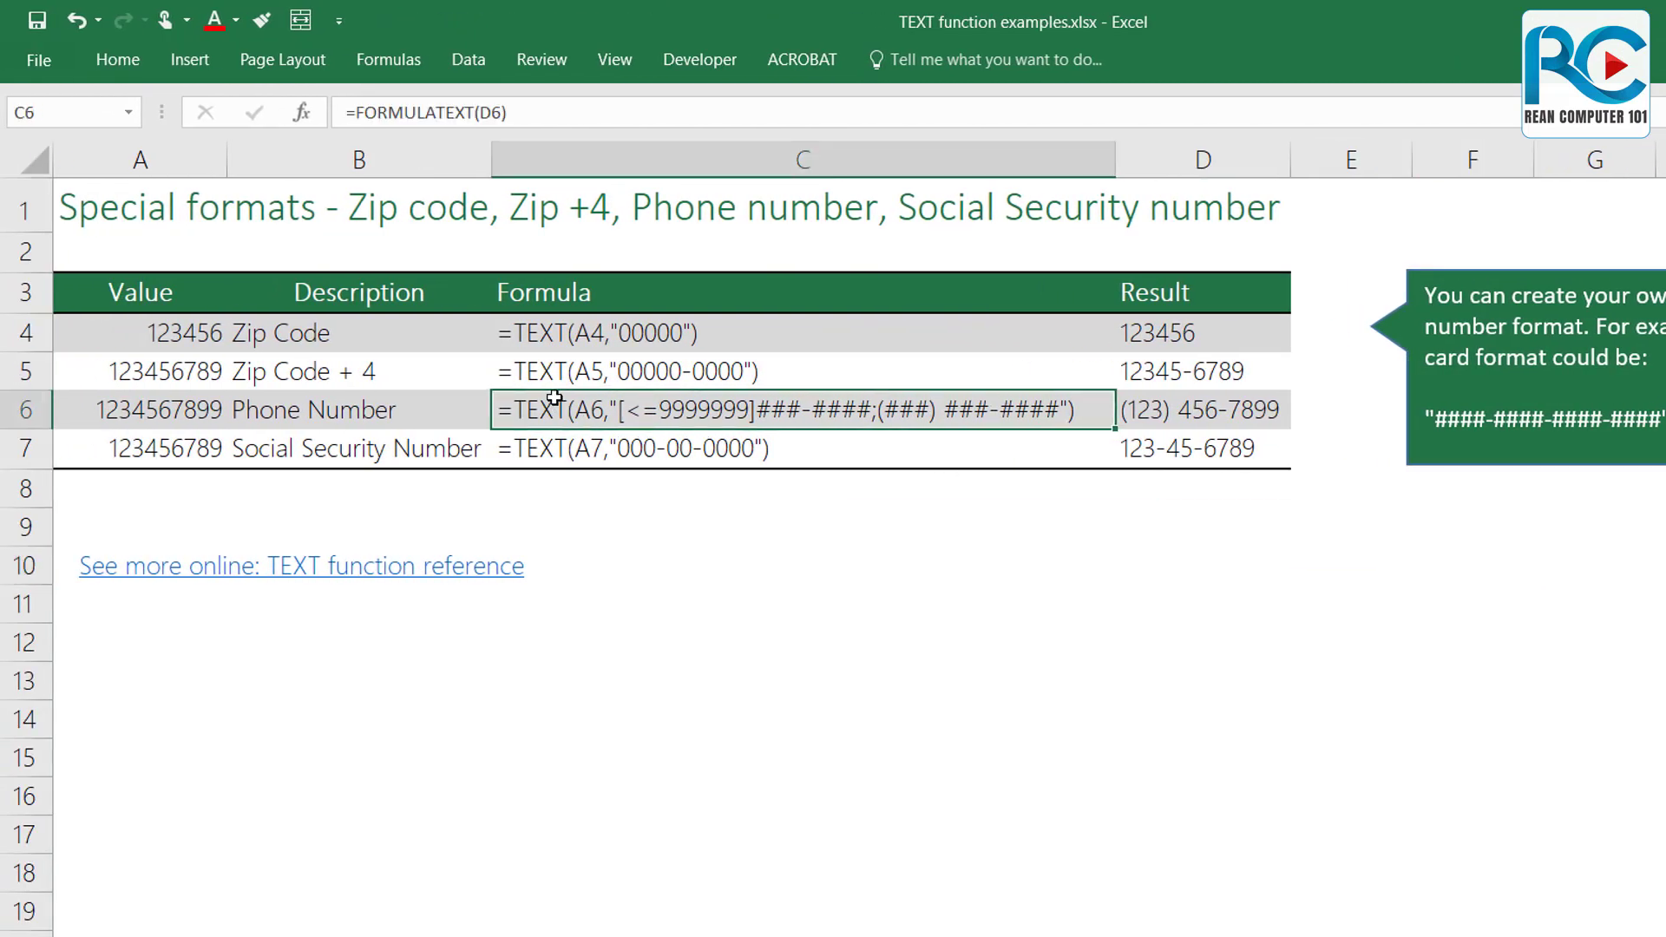
pyautogui.click(633, 373)
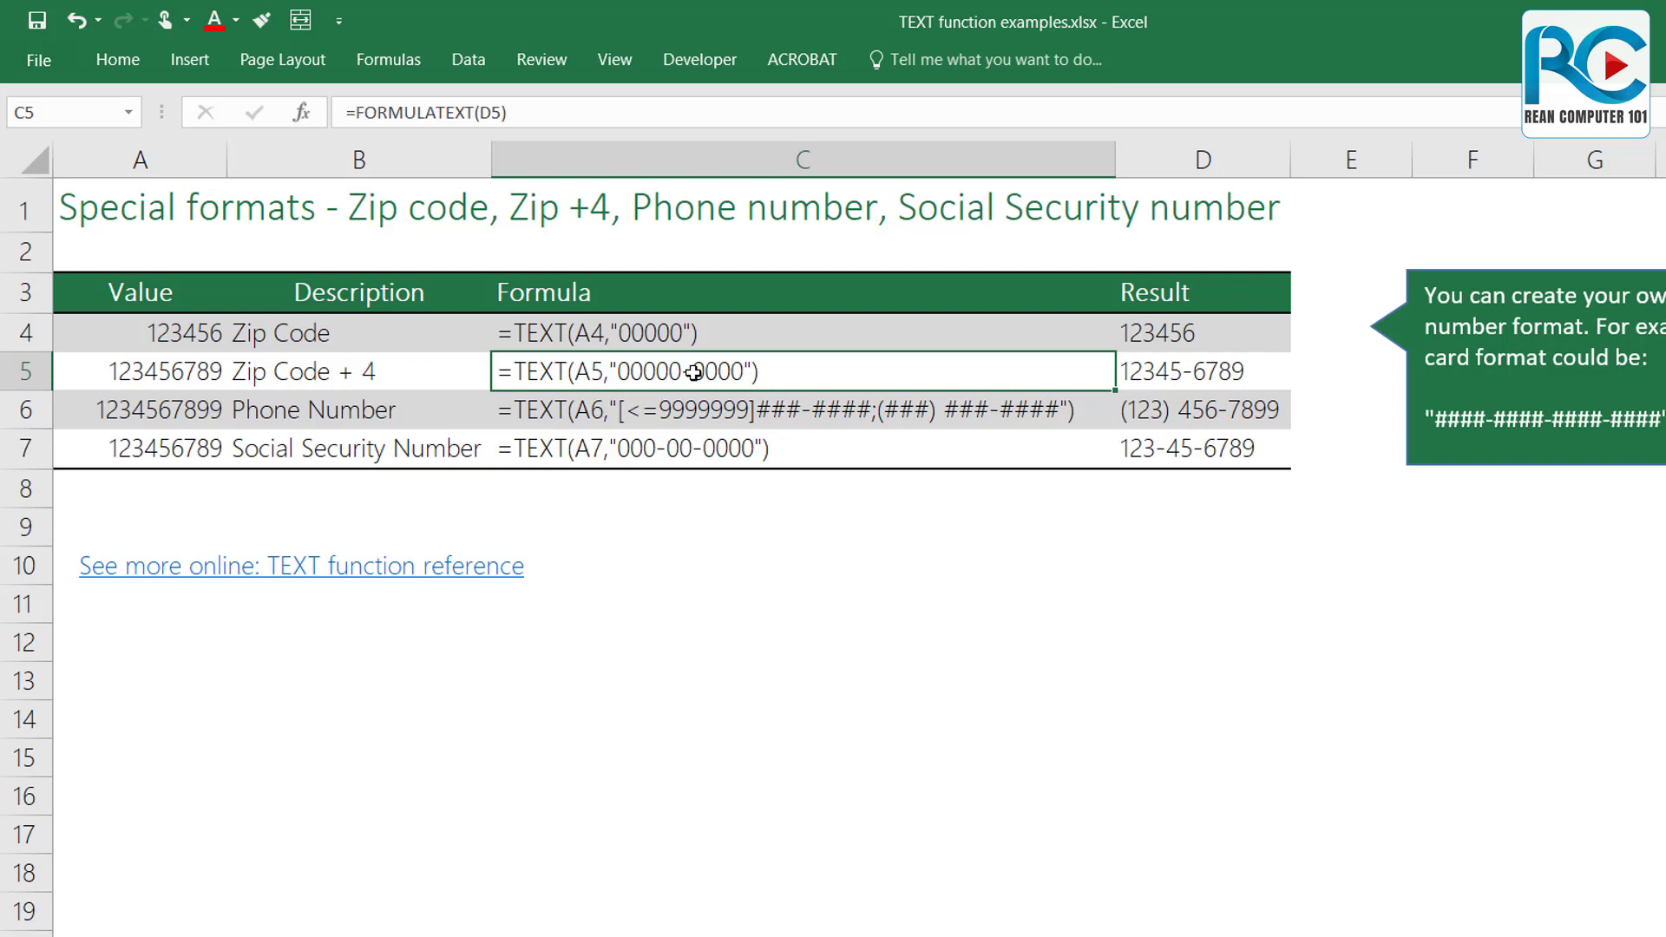
pyautogui.click(1214, 382)
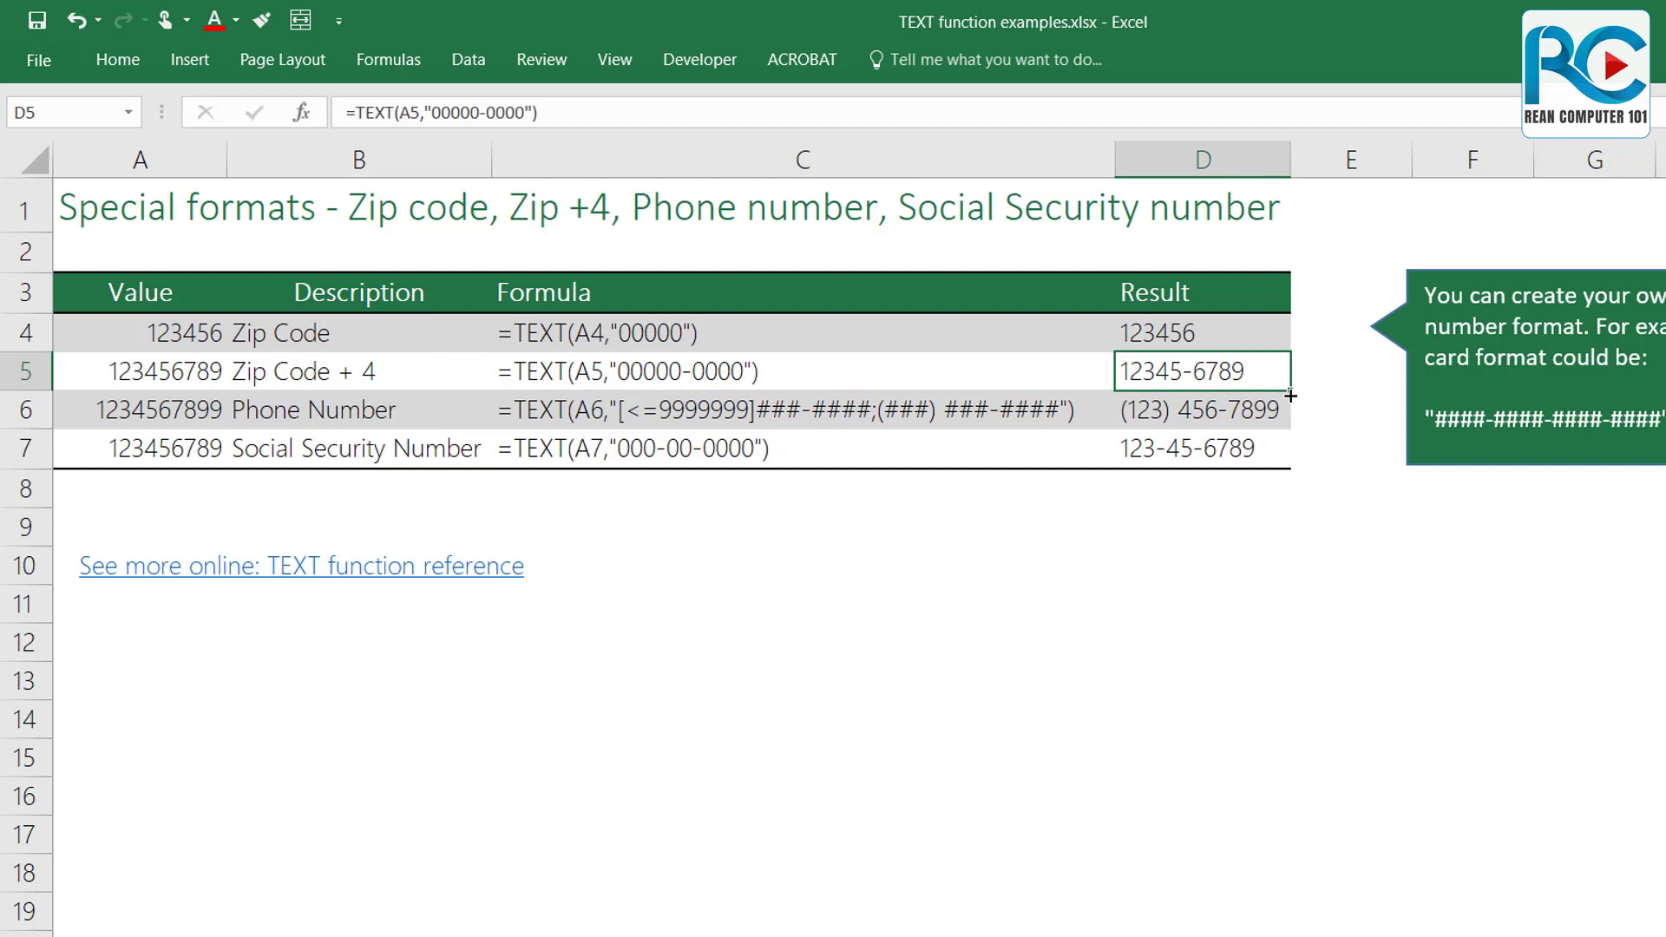
pyautogui.click(184, 386)
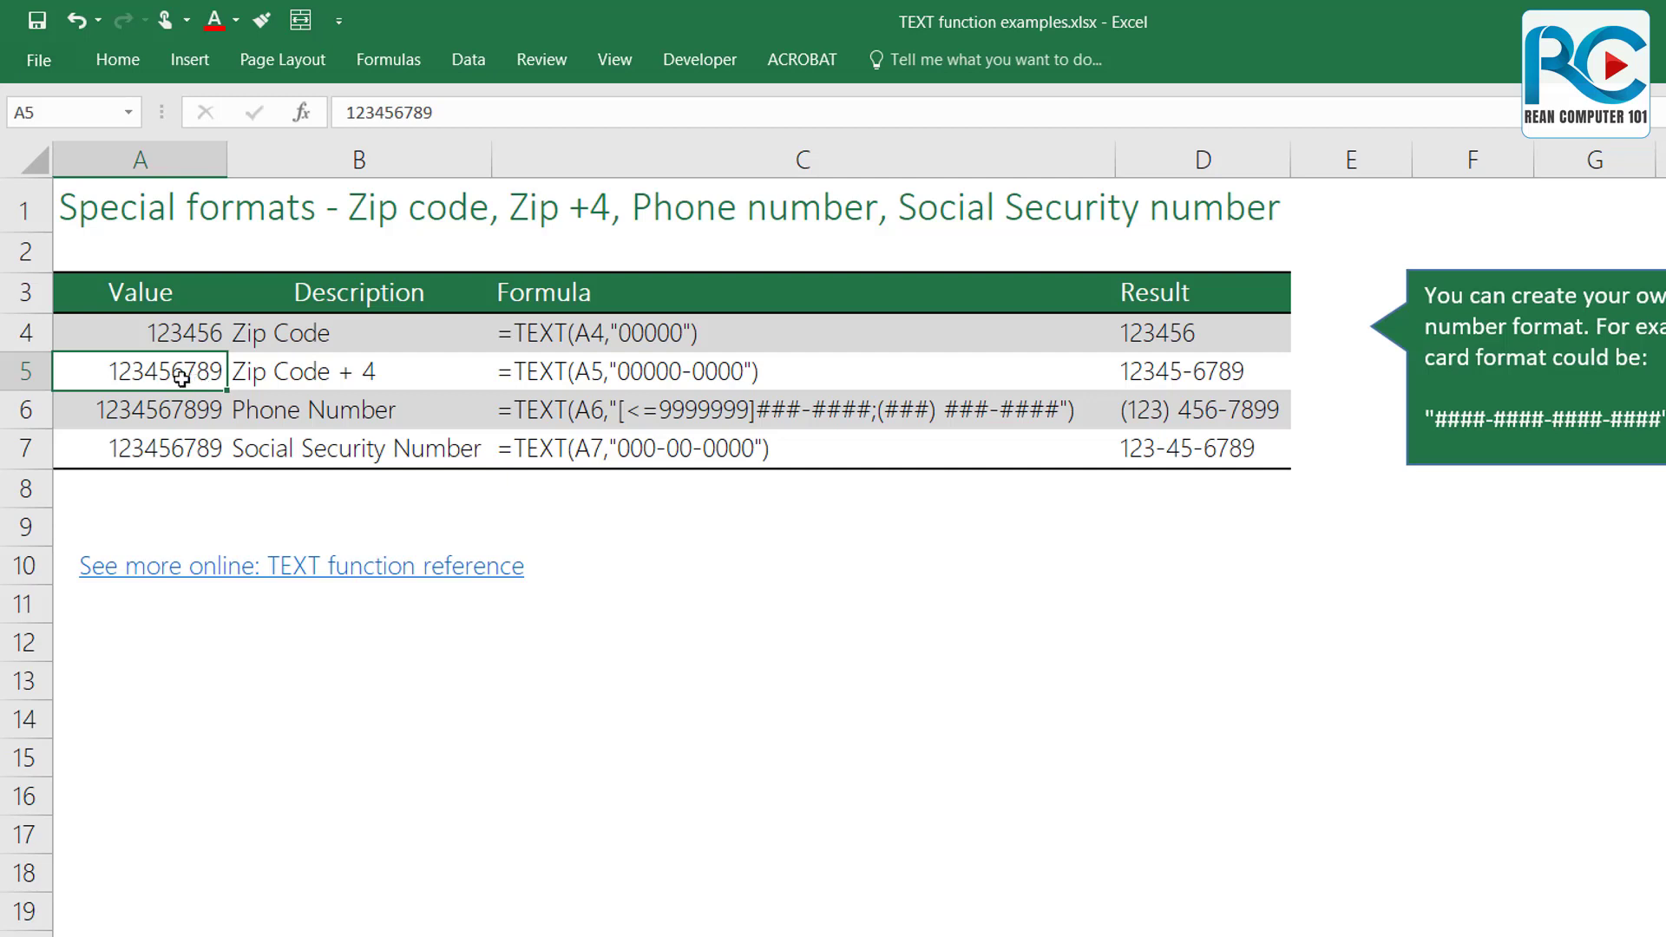
pyautogui.click(1238, 374)
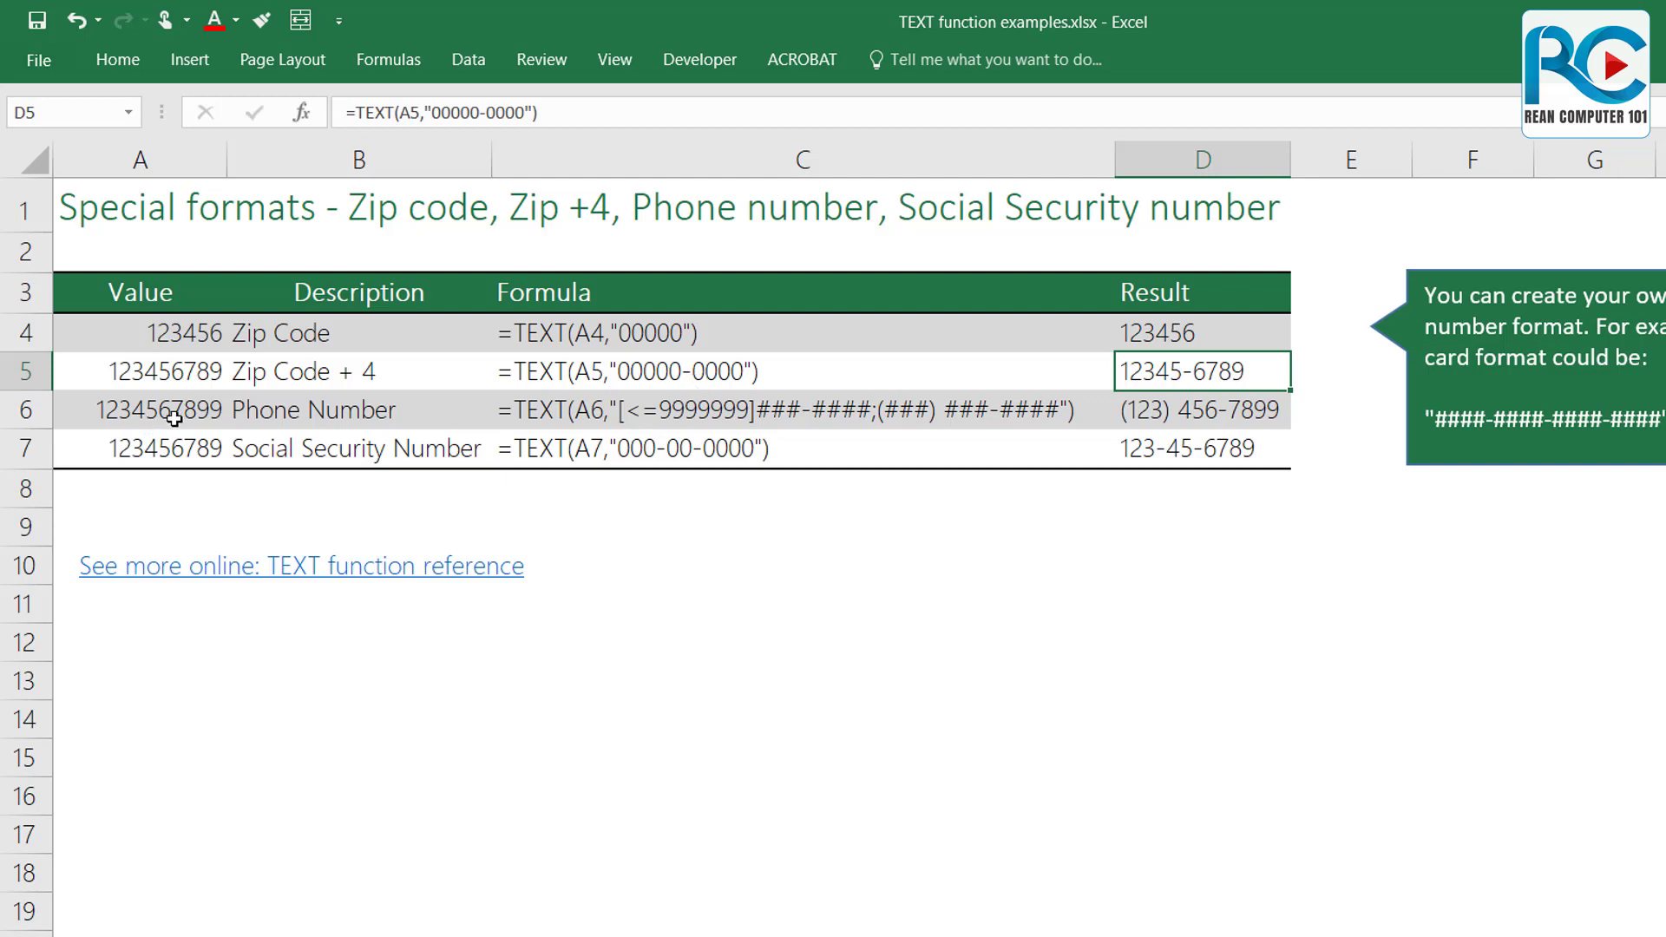
pyautogui.click(1088, 426)
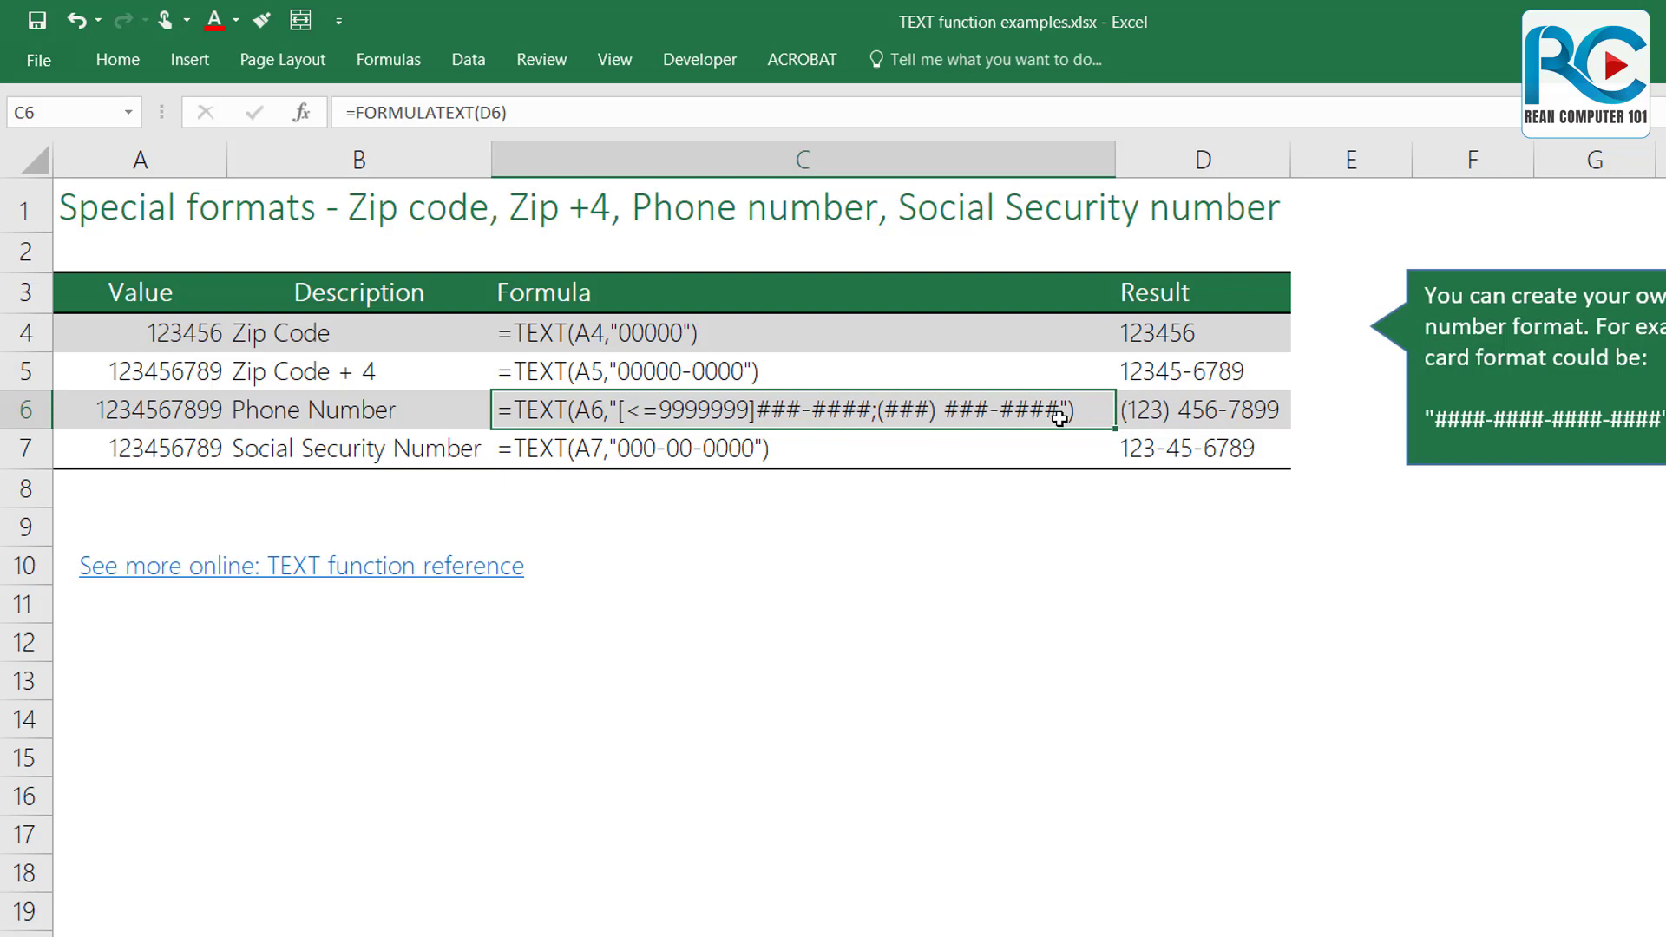
# Step: Inspect the phone result formula, then delete A6's leading digits, leaving 4567899
pyautogui.click(208, 414)
pyautogui.click(1244, 413)
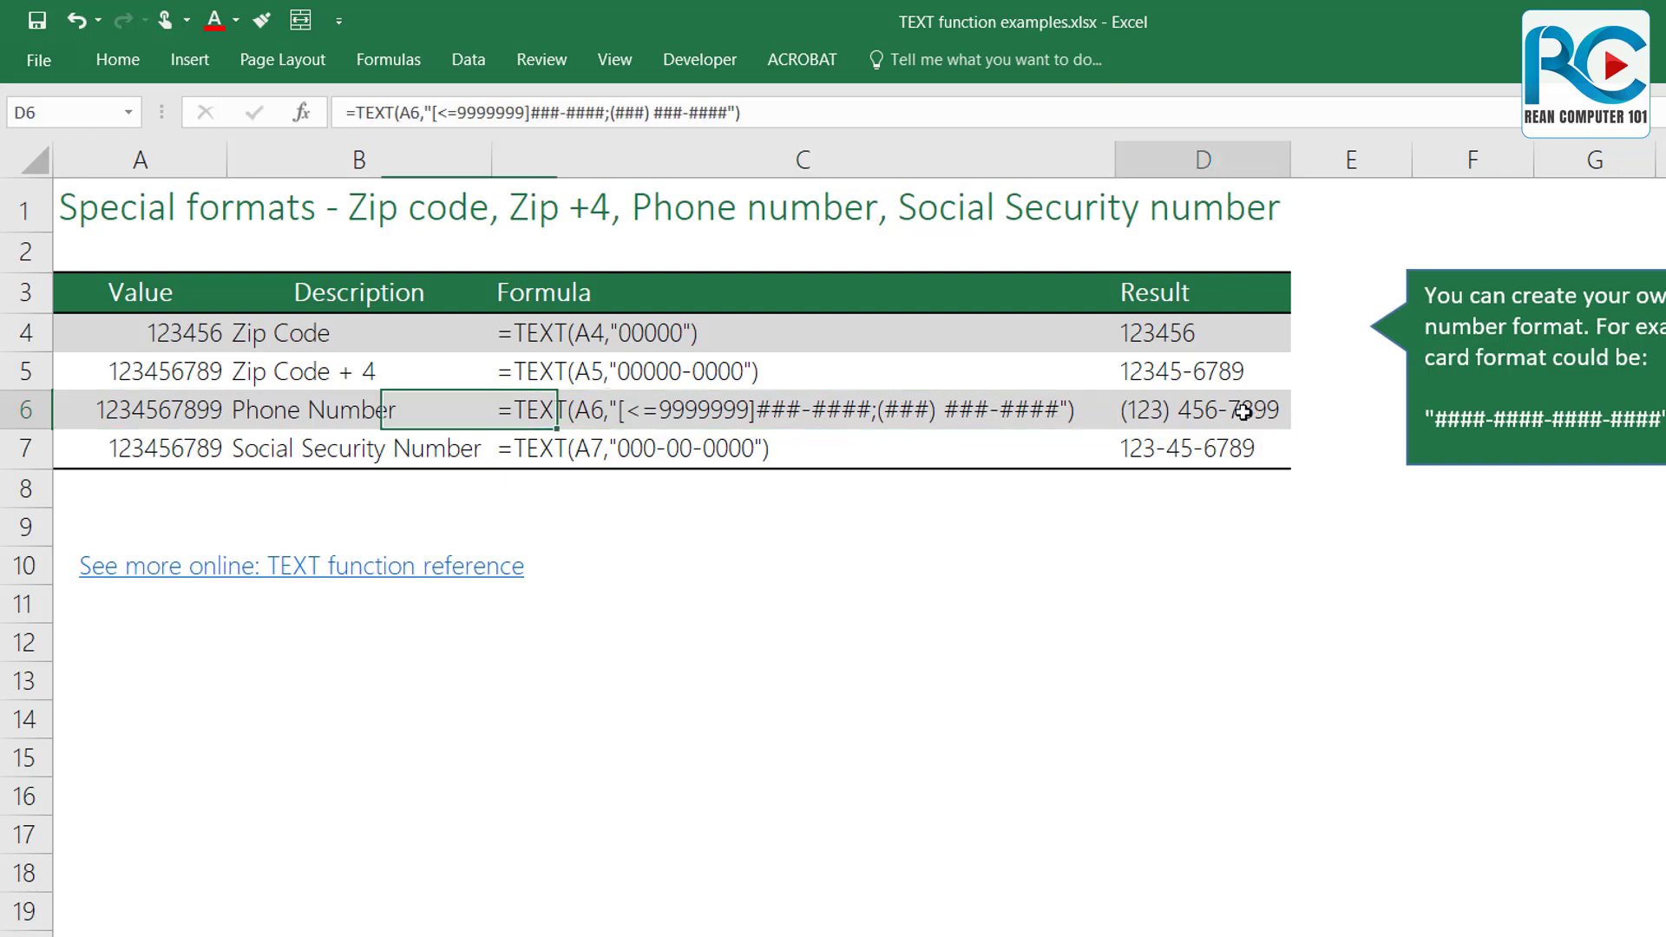
pyautogui.doubleClick(185, 411)
pyautogui.moveTo(132, 409); pyautogui.dragTo(61, 410)
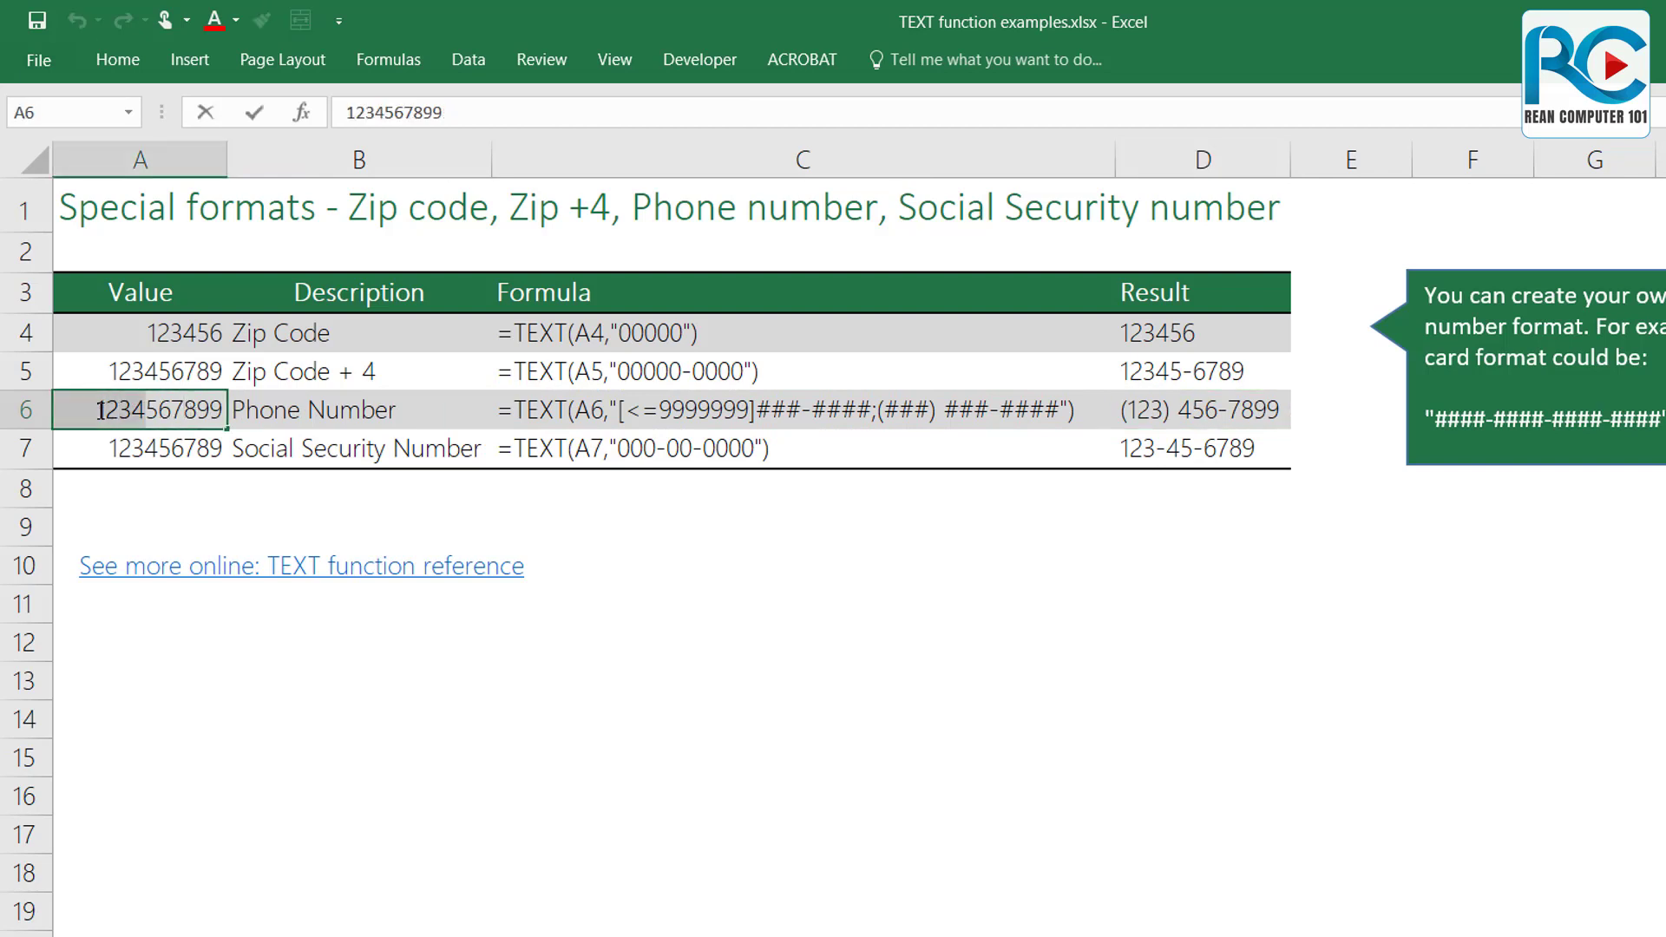
pyautogui.click(132, 410)
pyautogui.press('BackSpace')
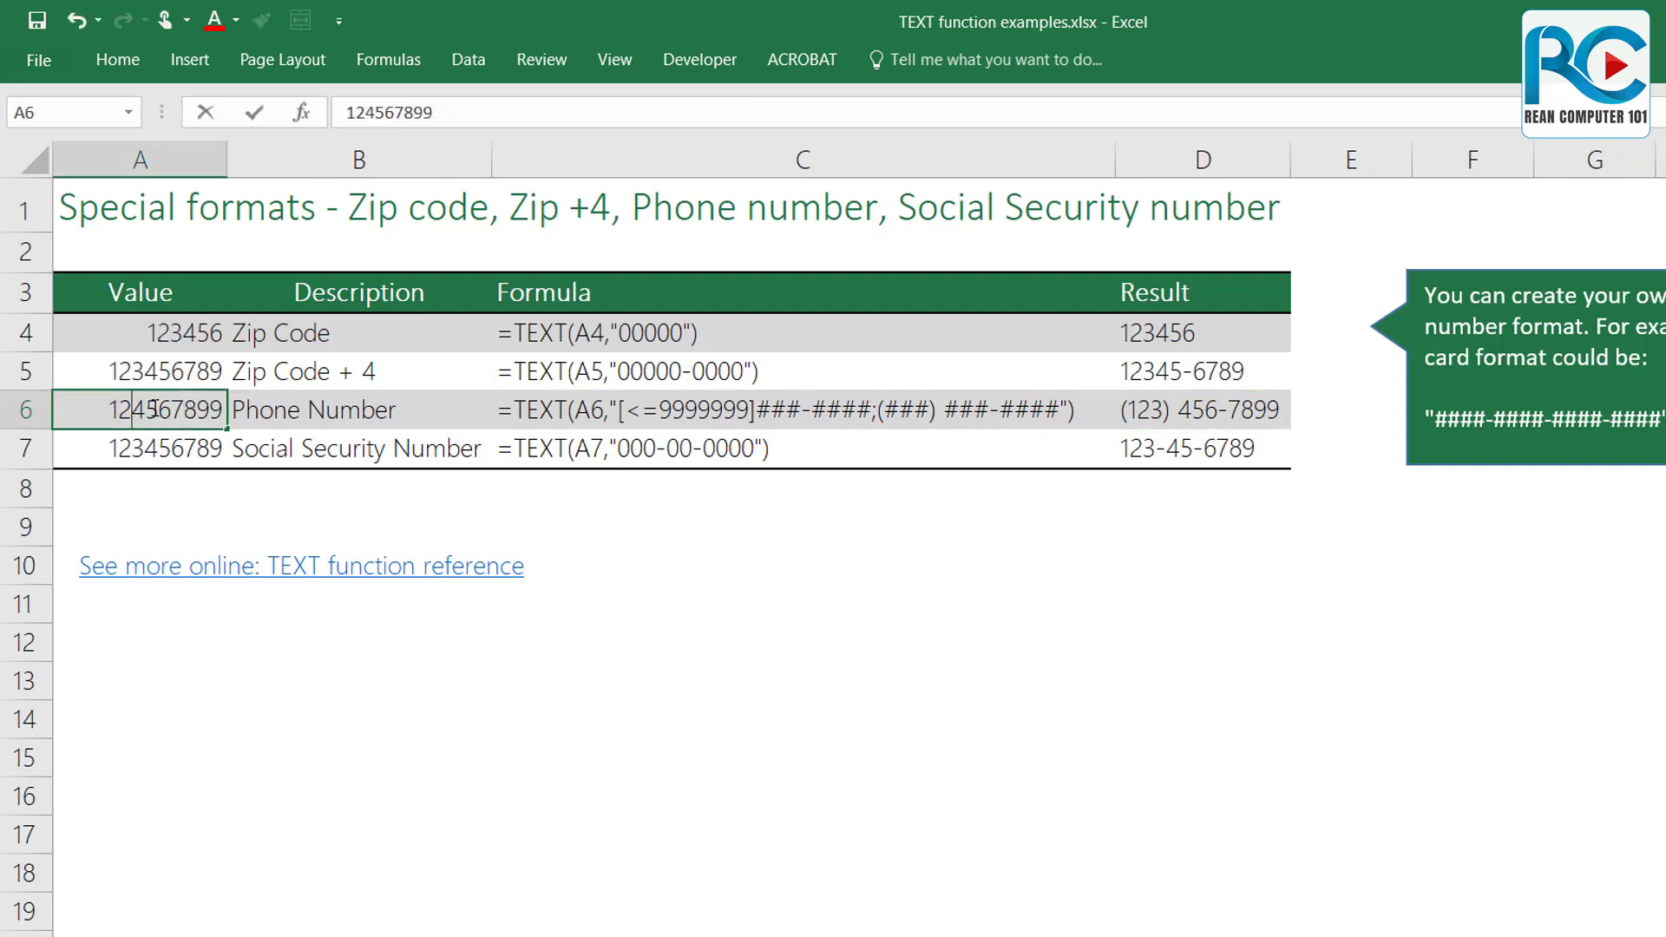
pyautogui.press('BackSpace')
pyautogui.press('BackSpace')
pyautogui.press('Return')
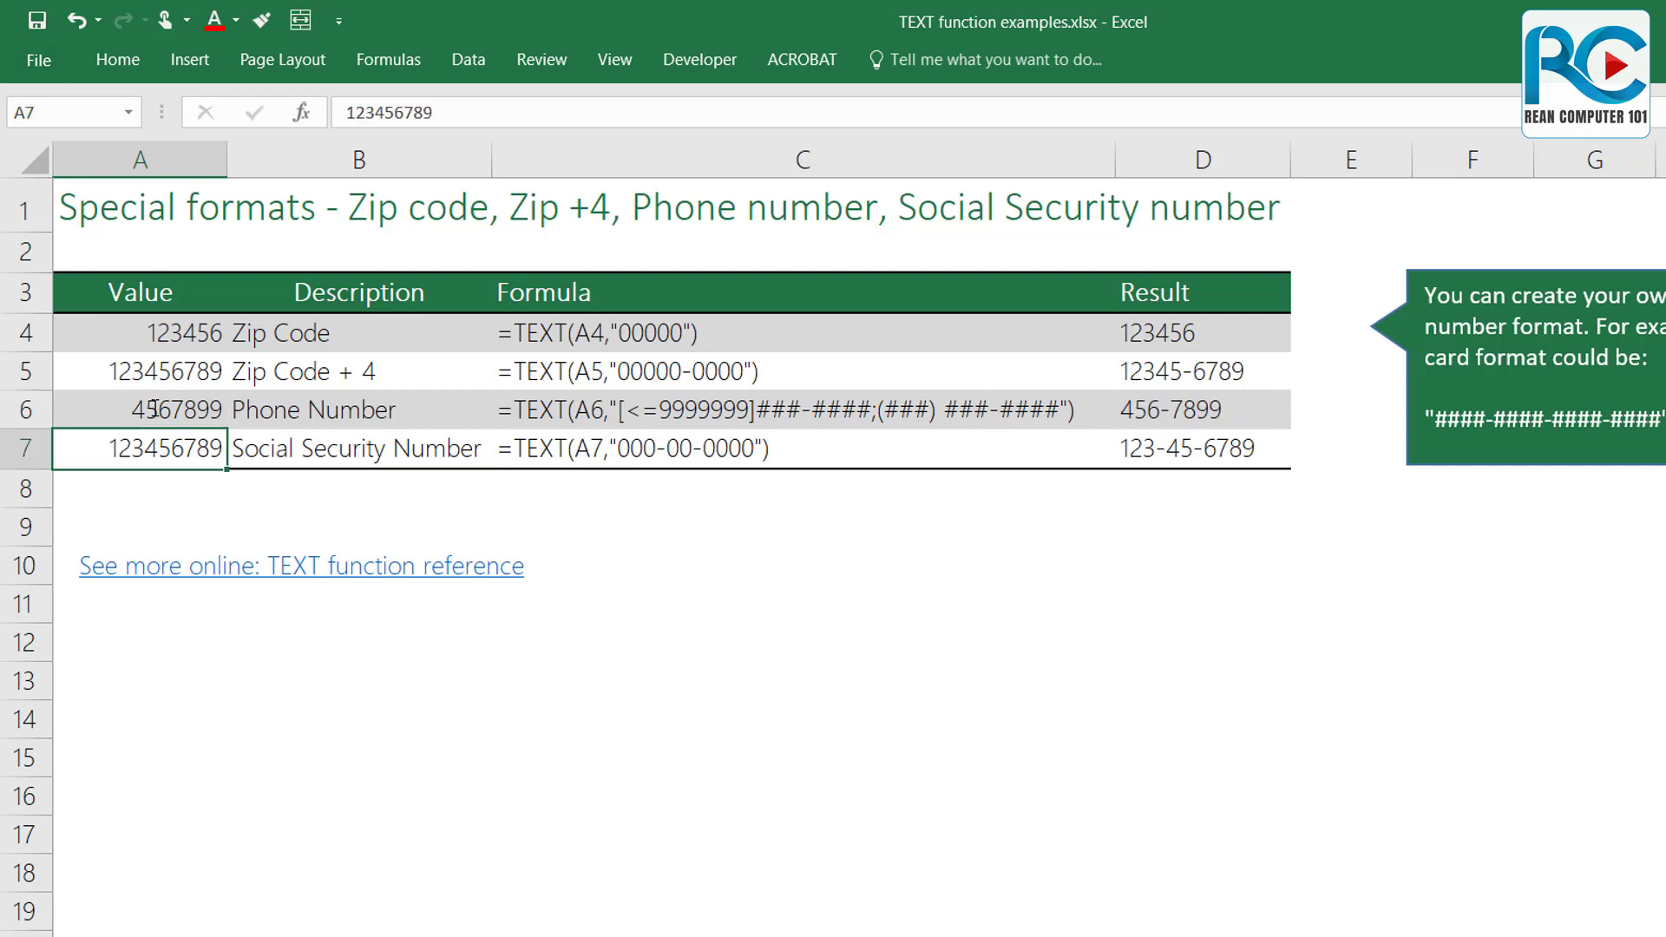
# Step: Reopen A6 for editing twice, leaving 4567899 unchanged
pyautogui.click(144, 413)
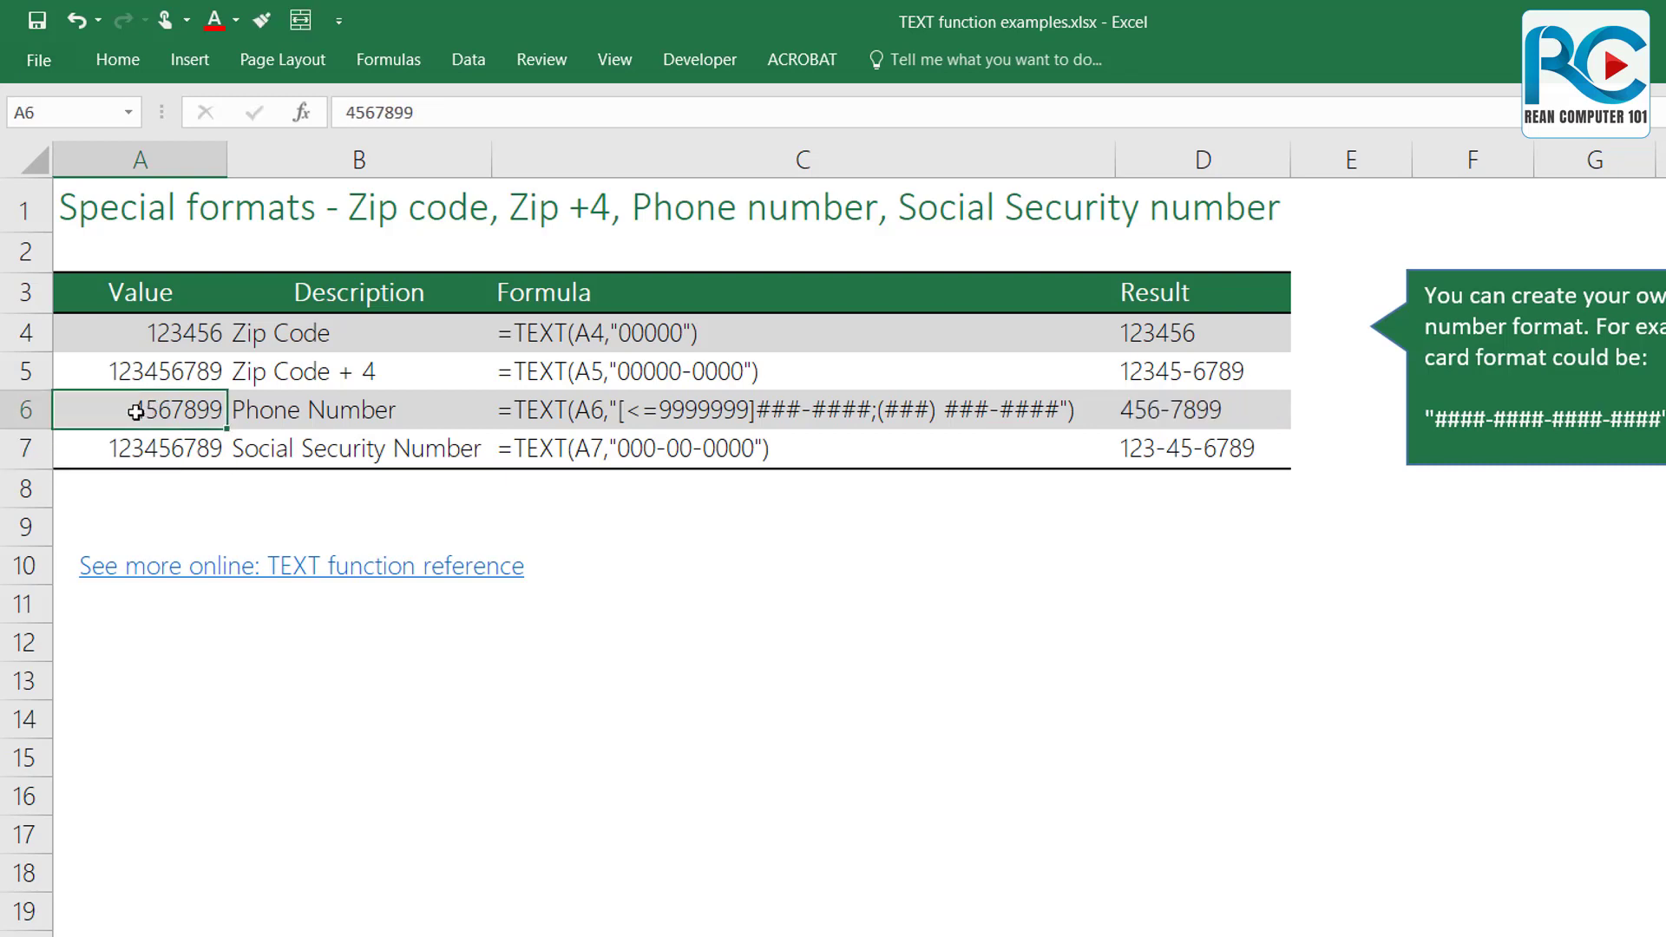
pyautogui.doubleClick(136, 413)
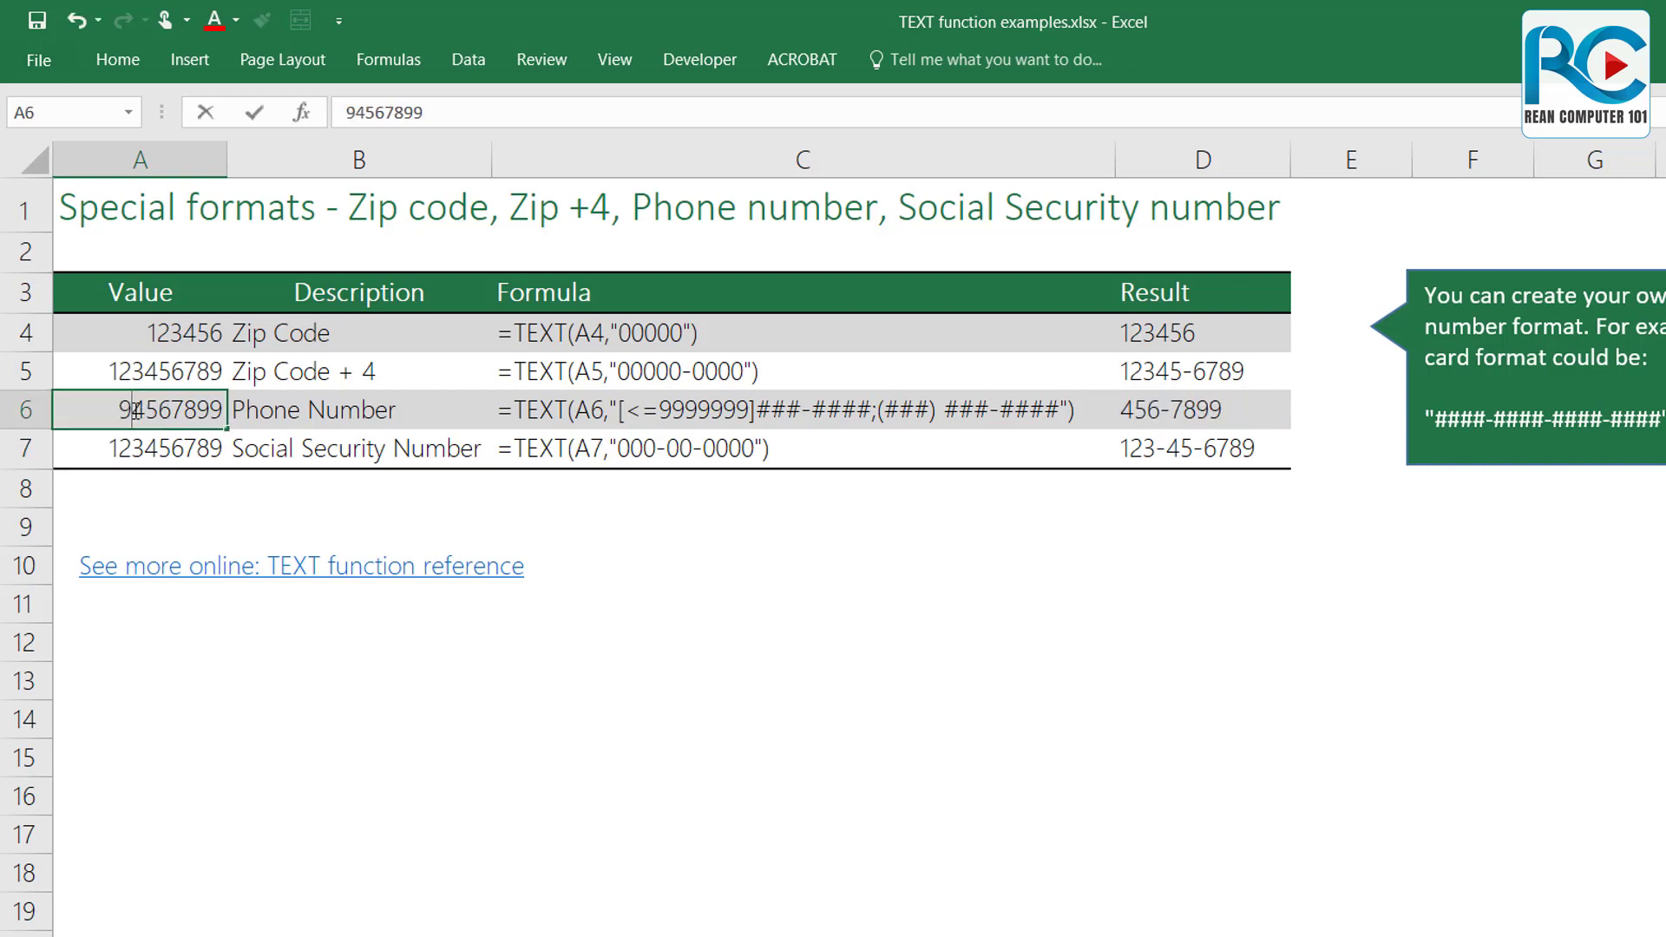
pyautogui.press('Return')
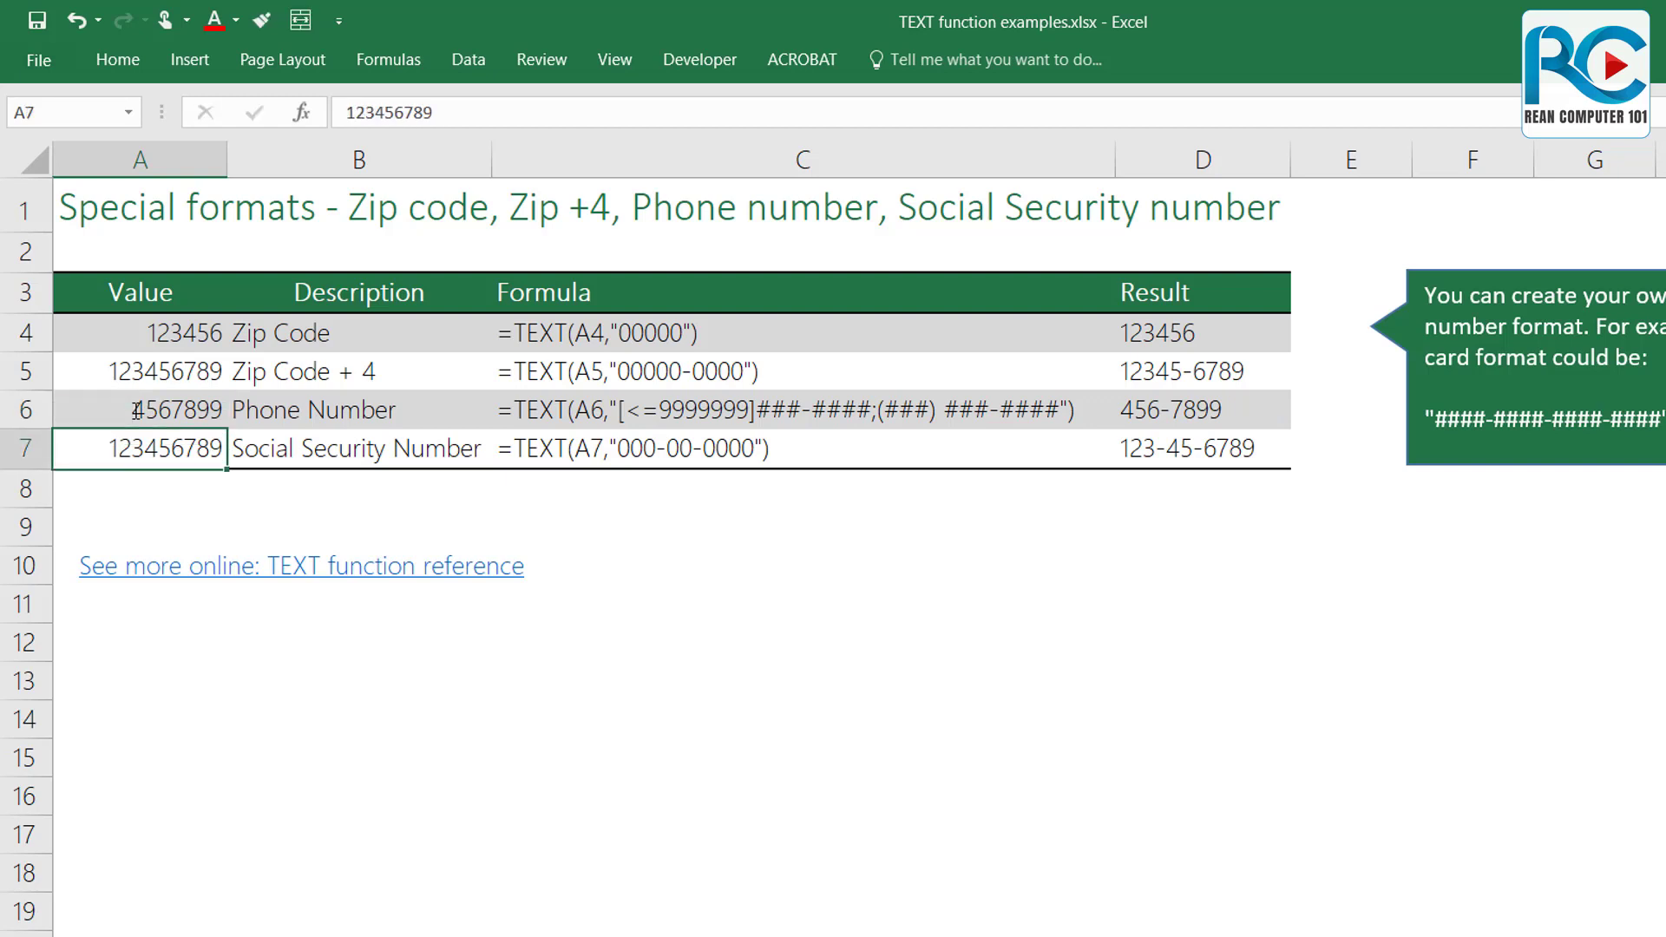
pyautogui.click(140, 408)
pyautogui.doubleClick(134, 406)
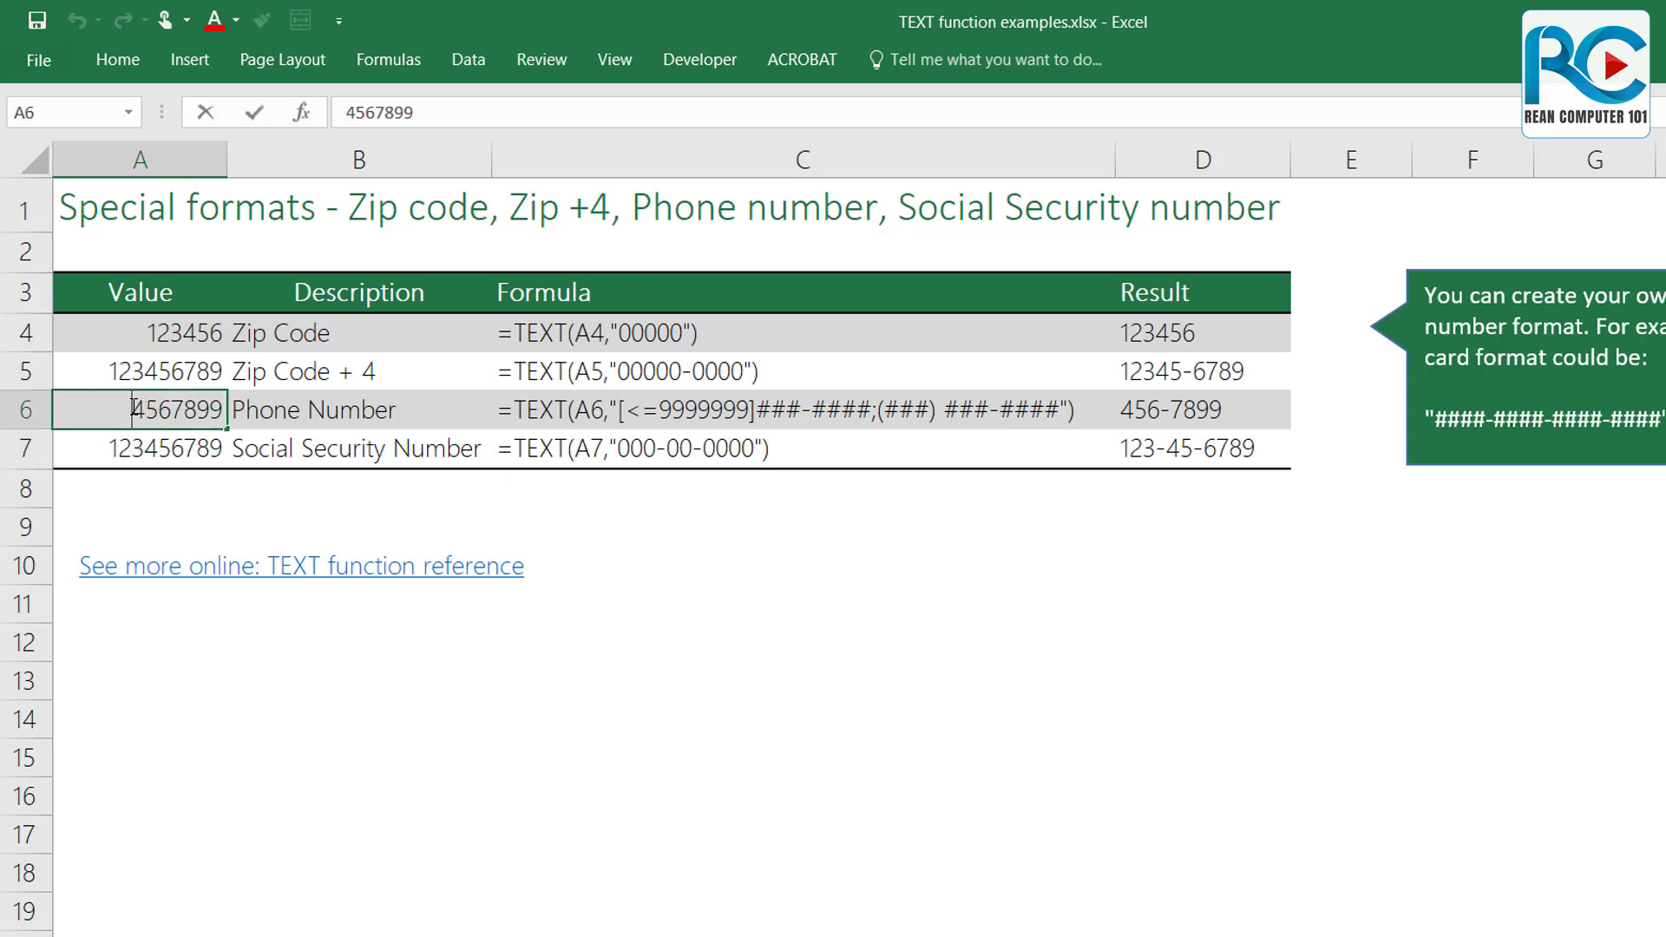
pyautogui.press('Return')
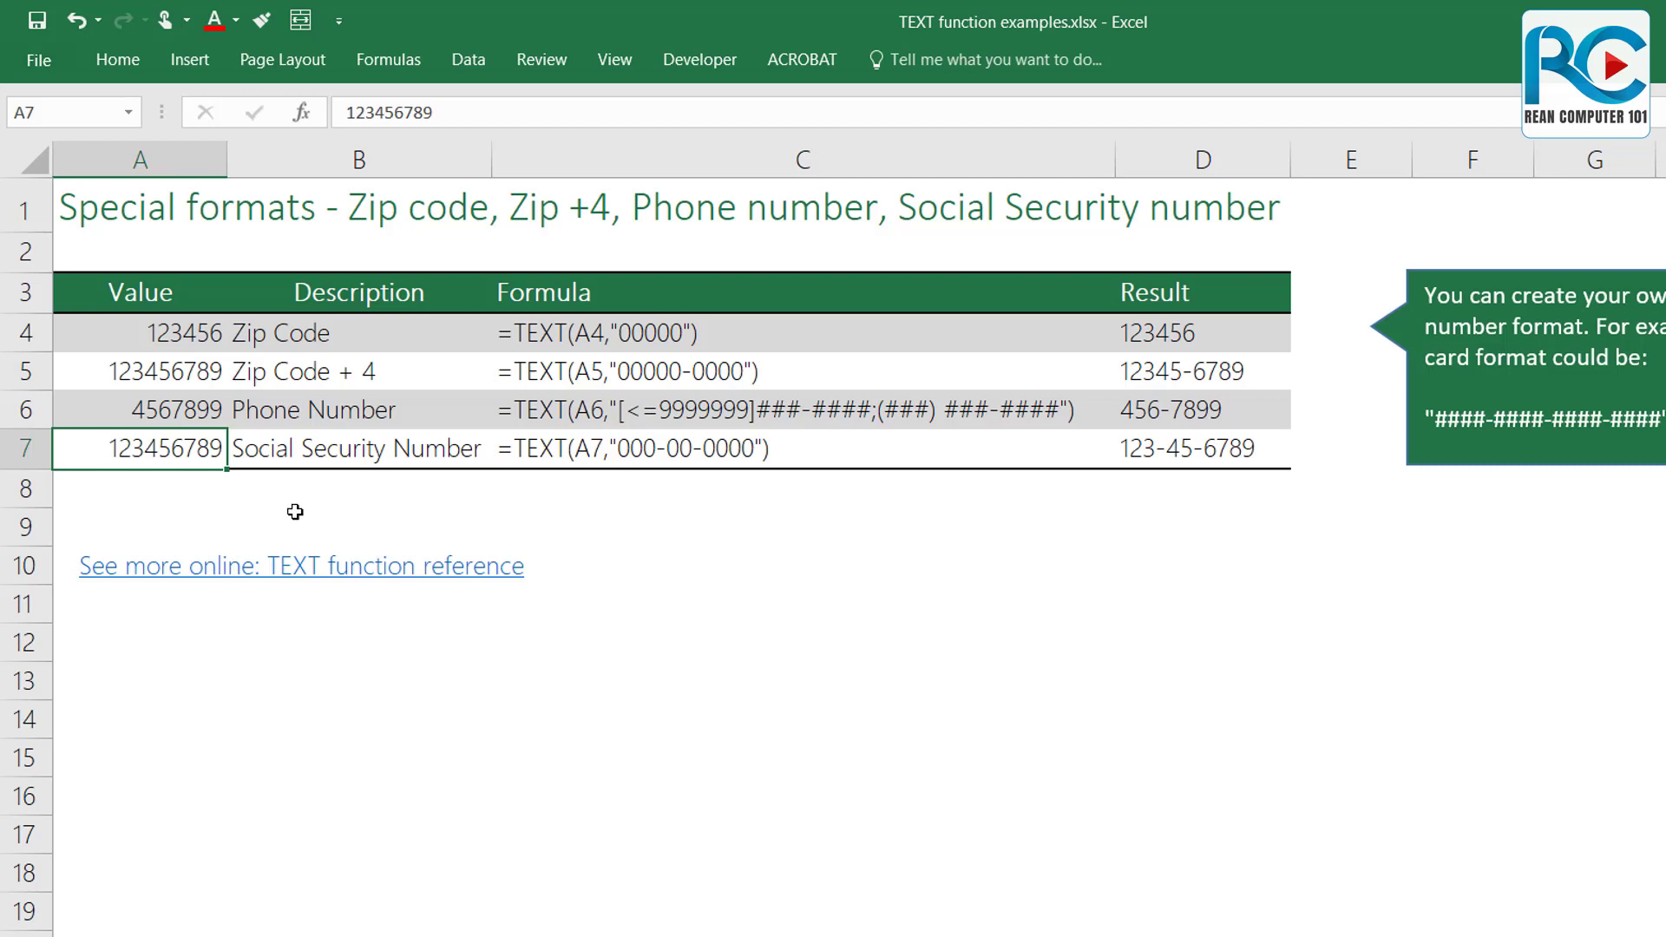
pyautogui.click(141, 402)
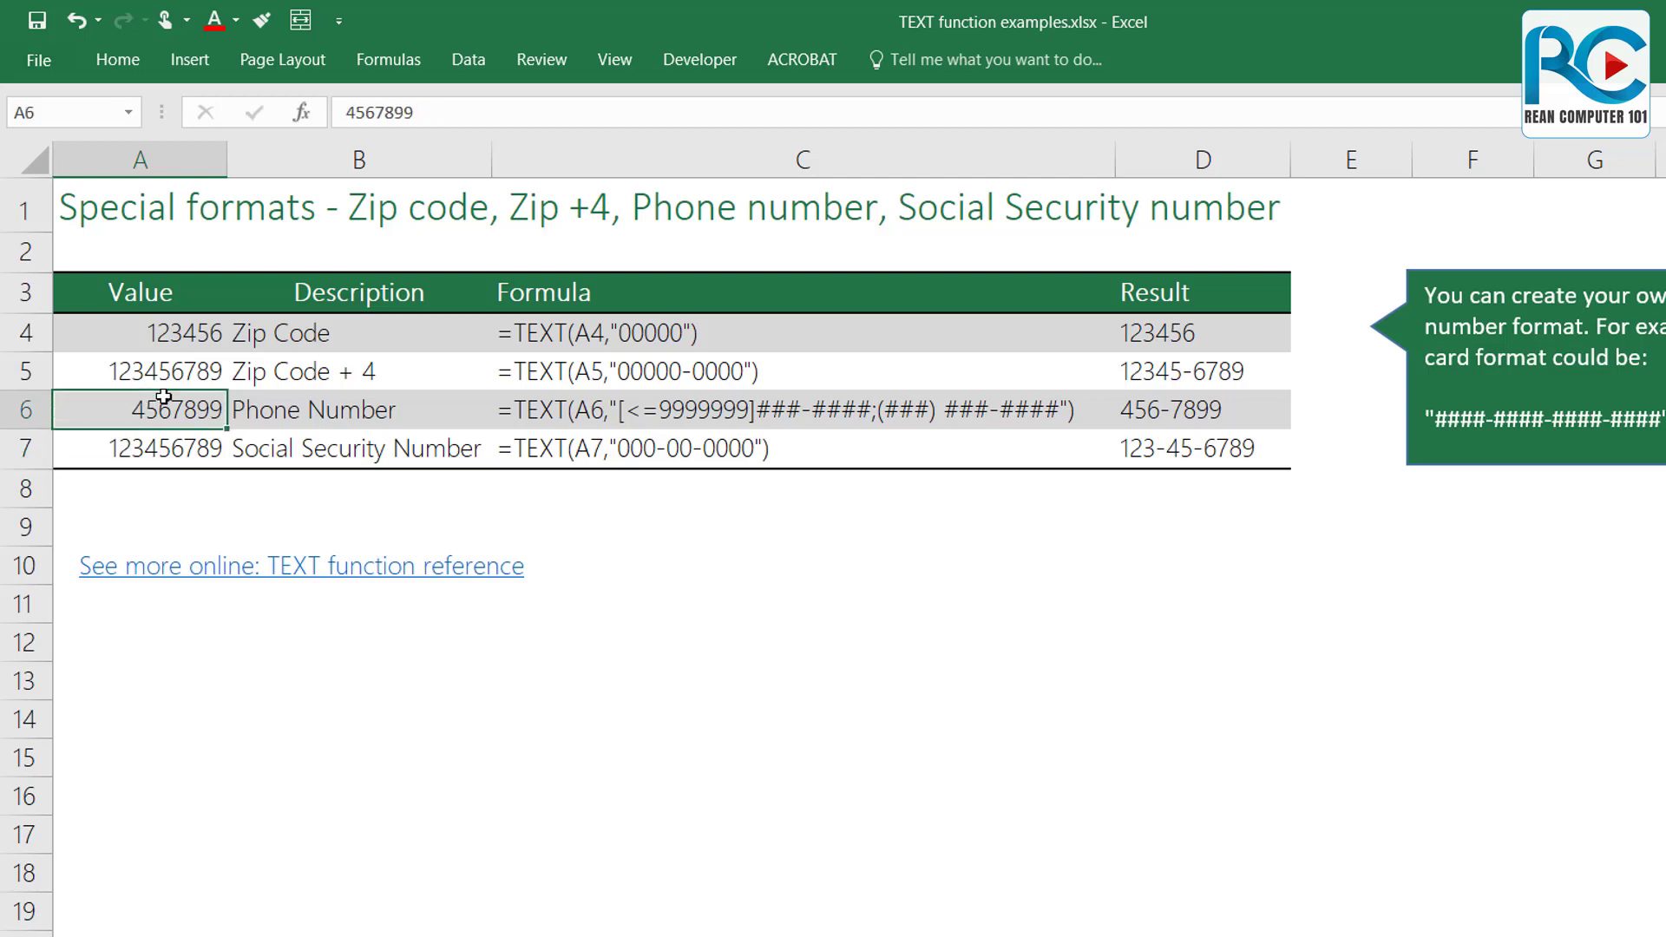
pyautogui.doubleClick(132, 411)
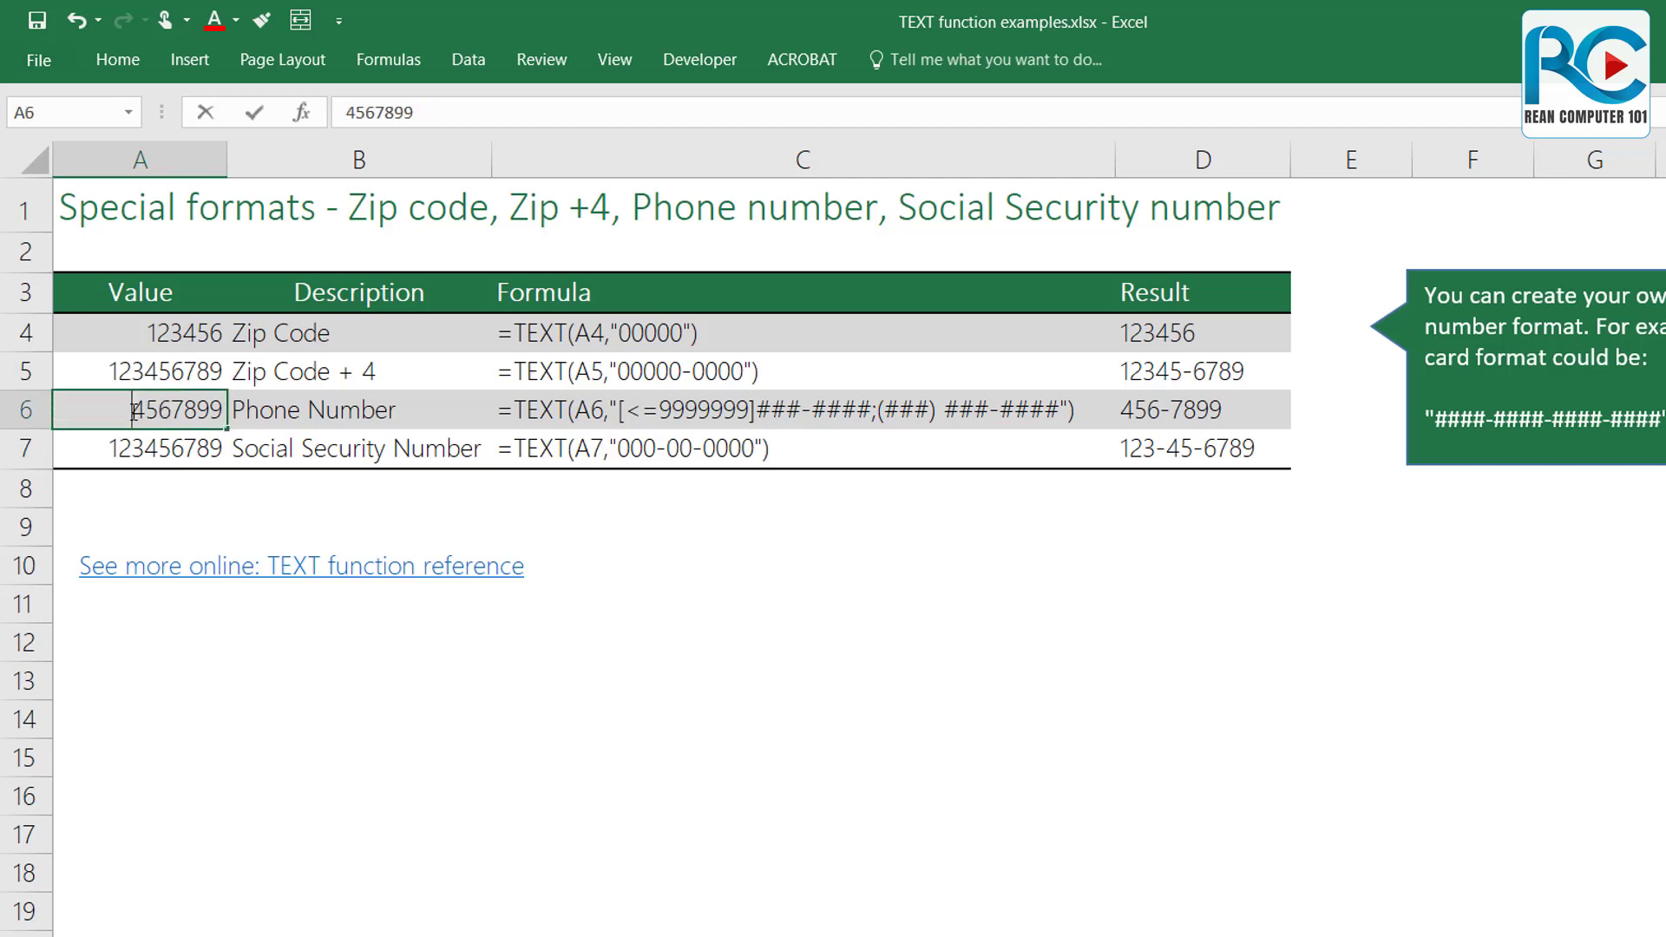
pyautogui.write('012')
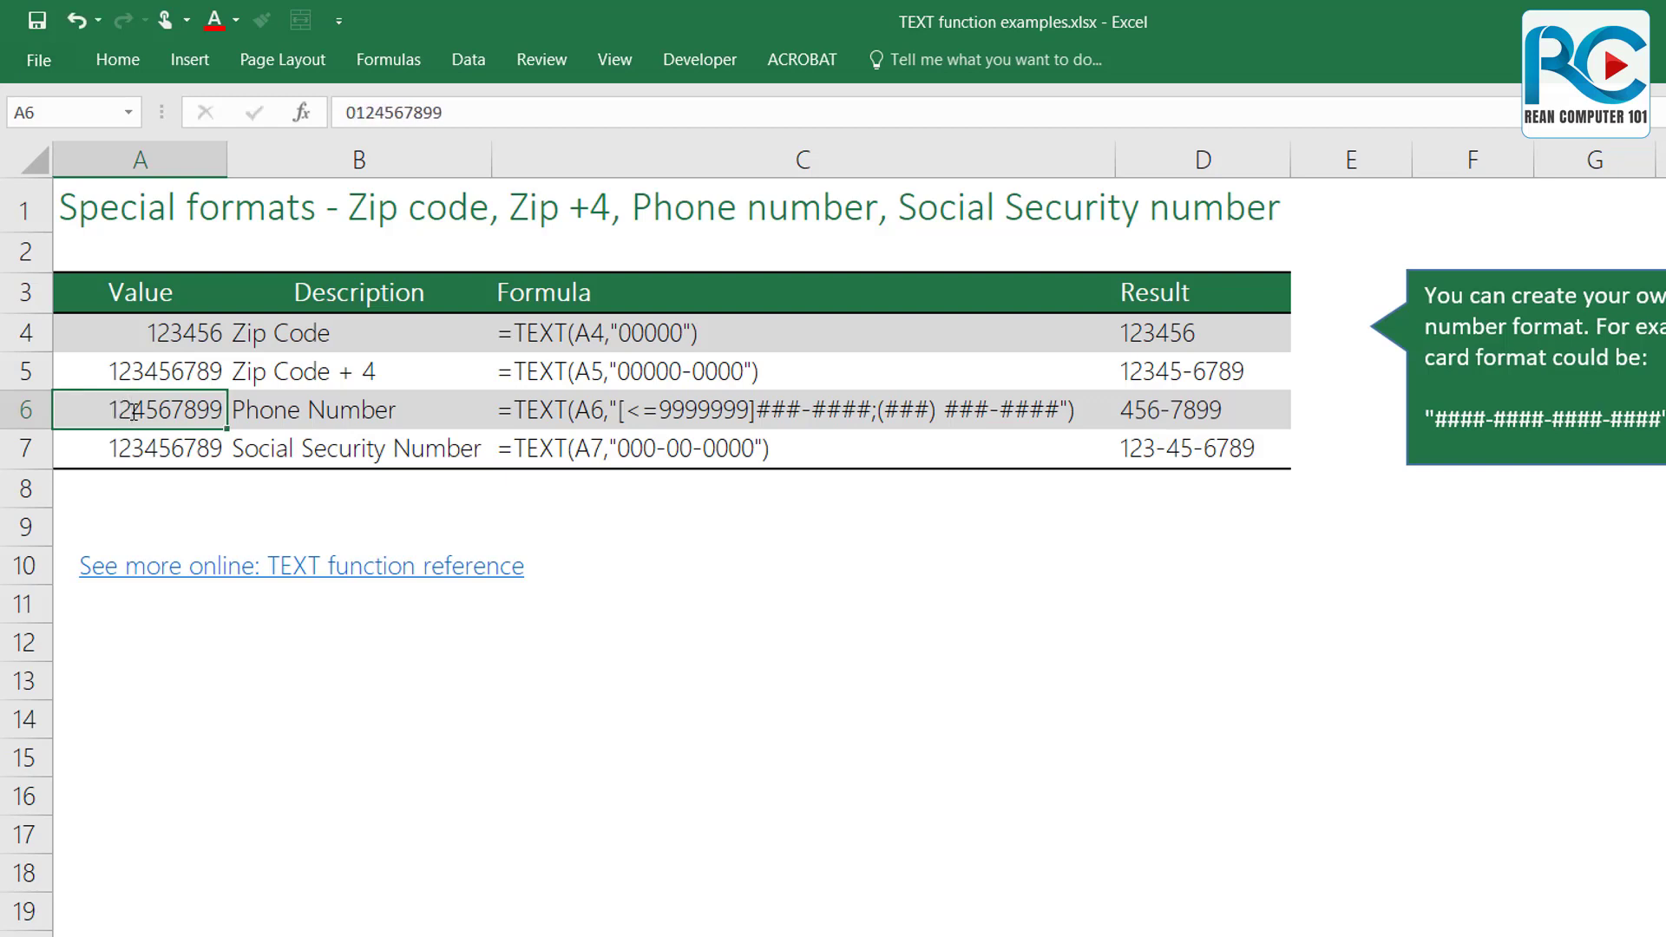
pyautogui.press('Return')
pyautogui.doubleClick(130, 409)
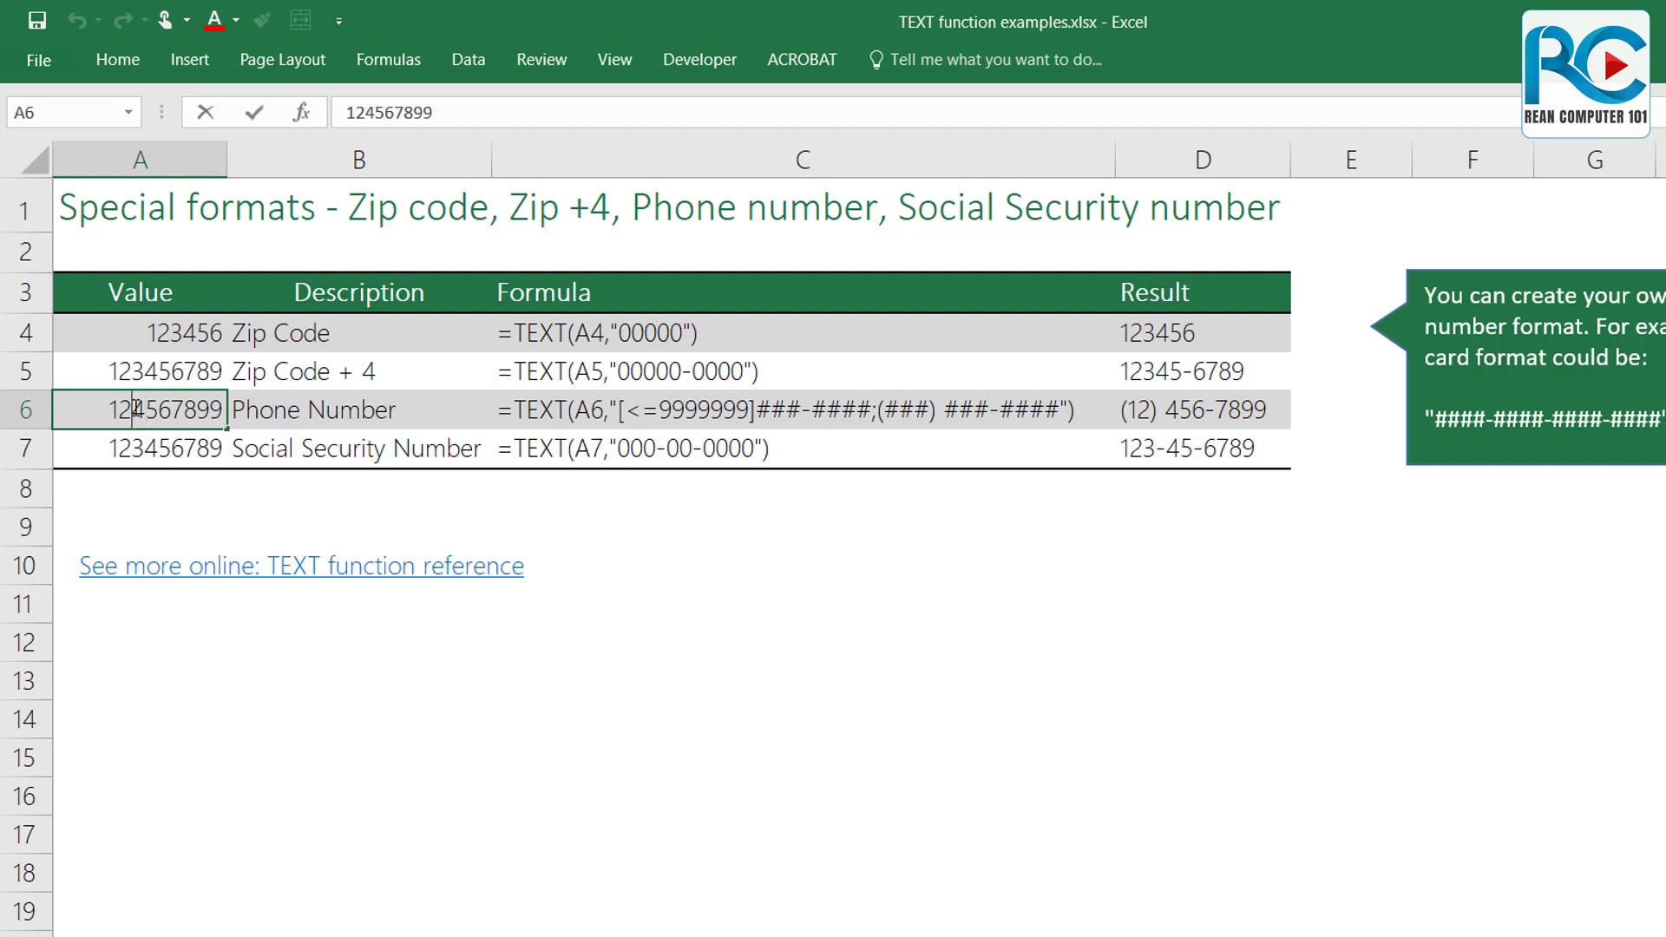
pyautogui.write('2')
pyautogui.press('Return')
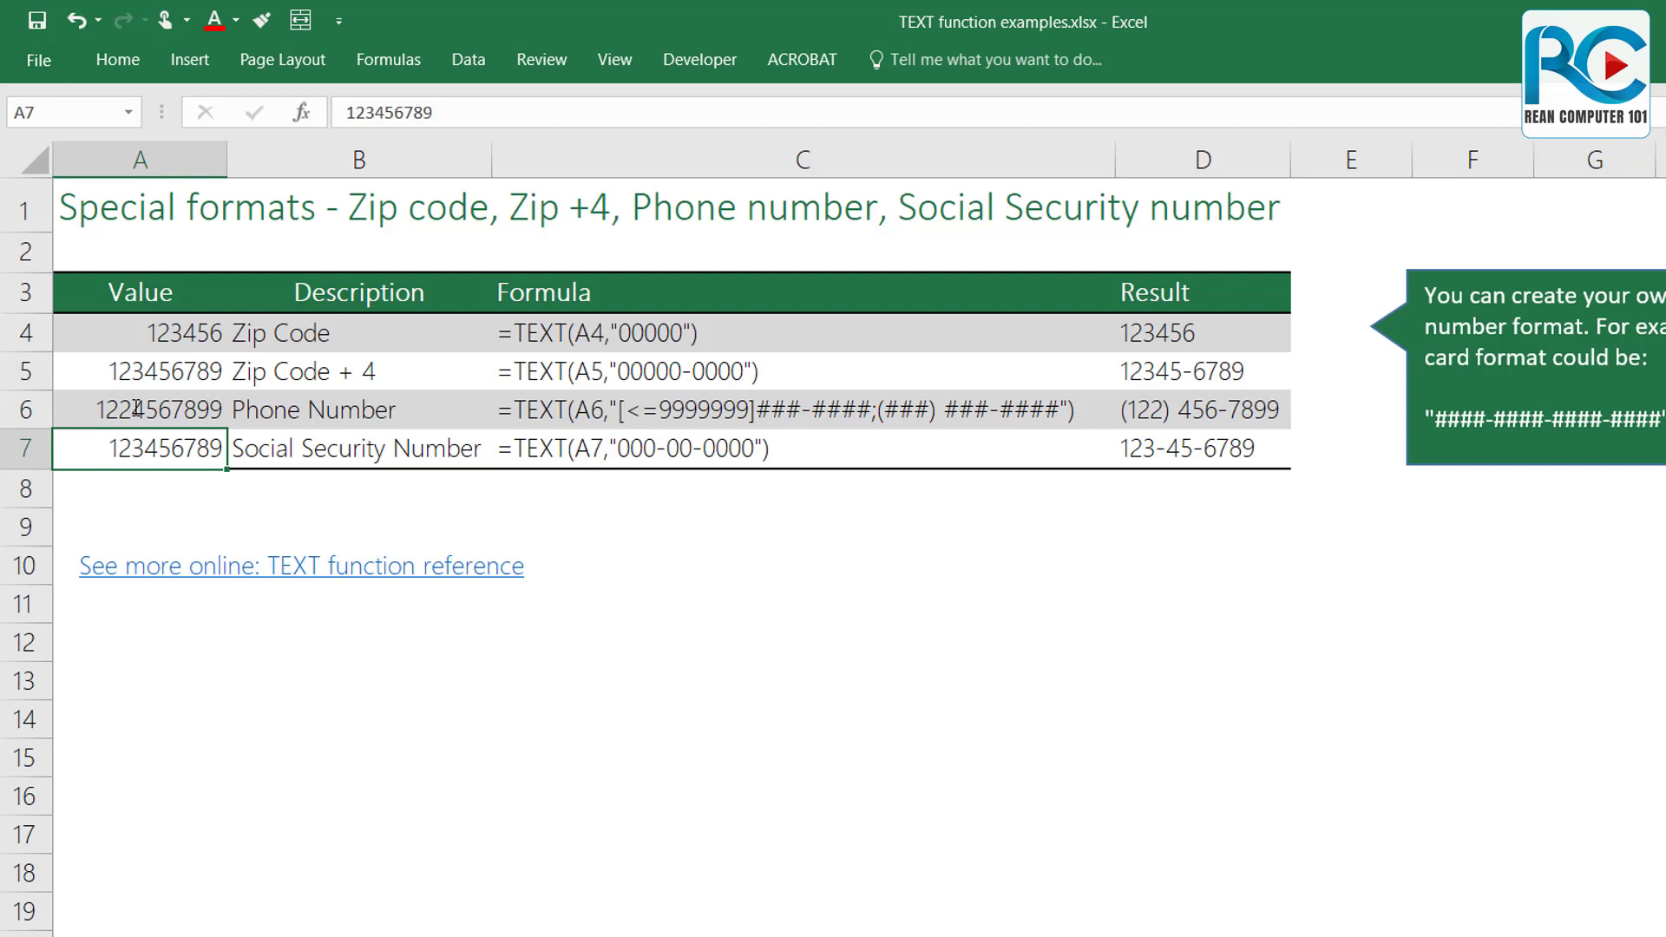
pyautogui.click(1188, 424)
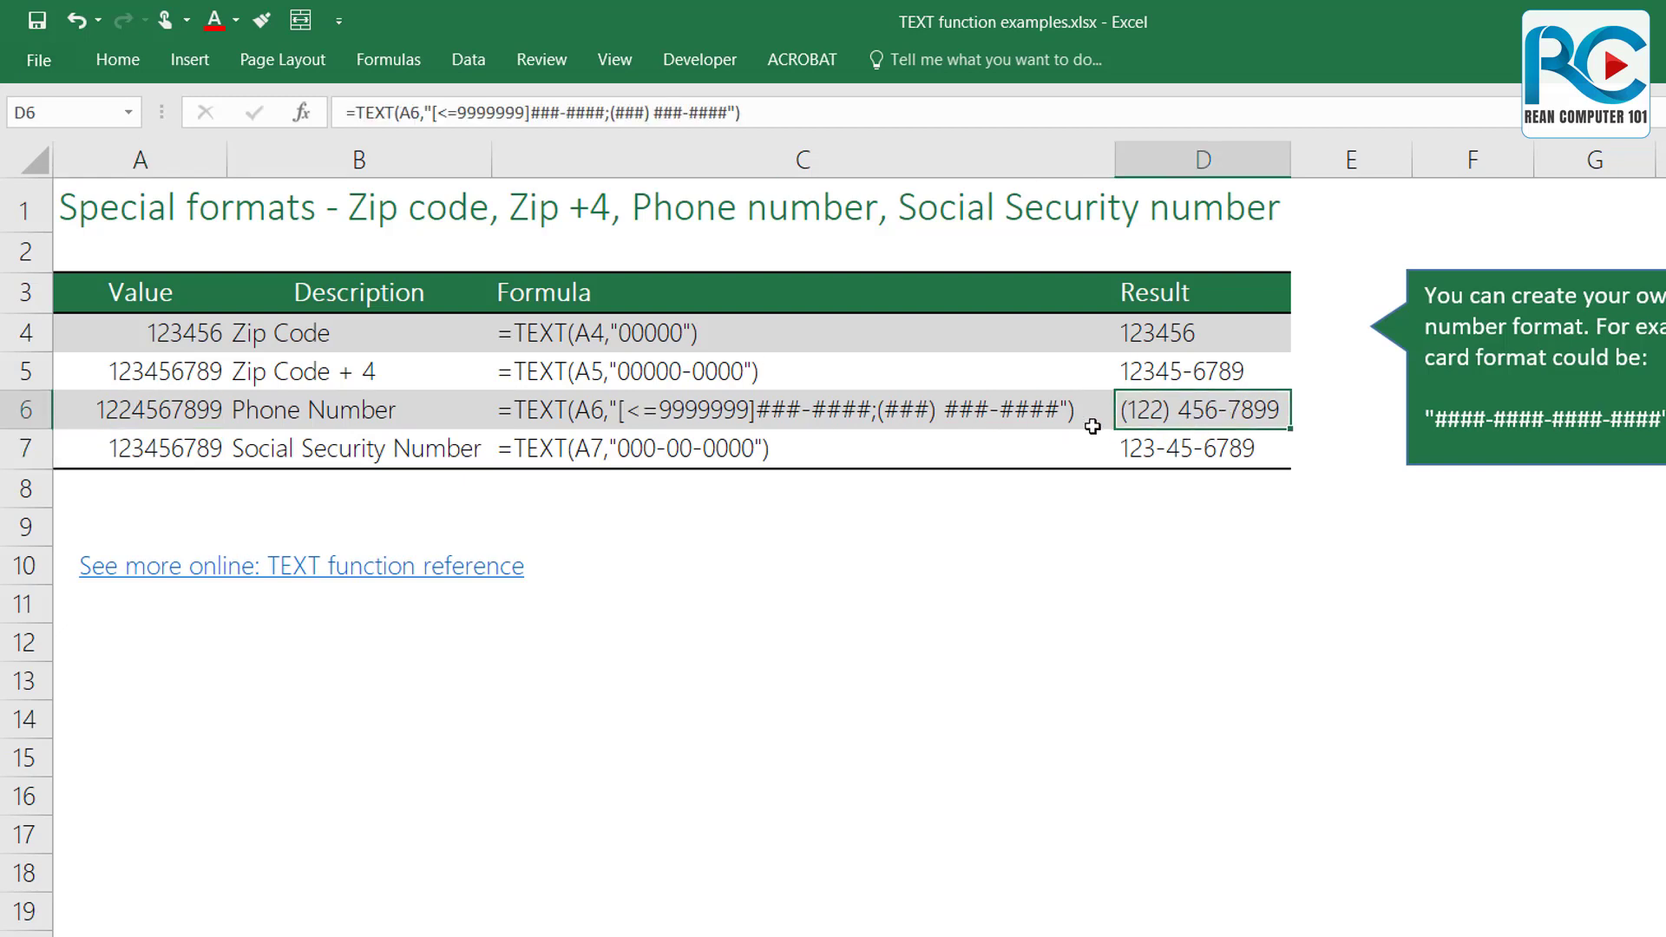
pyautogui.doubleClick(1267, 413)
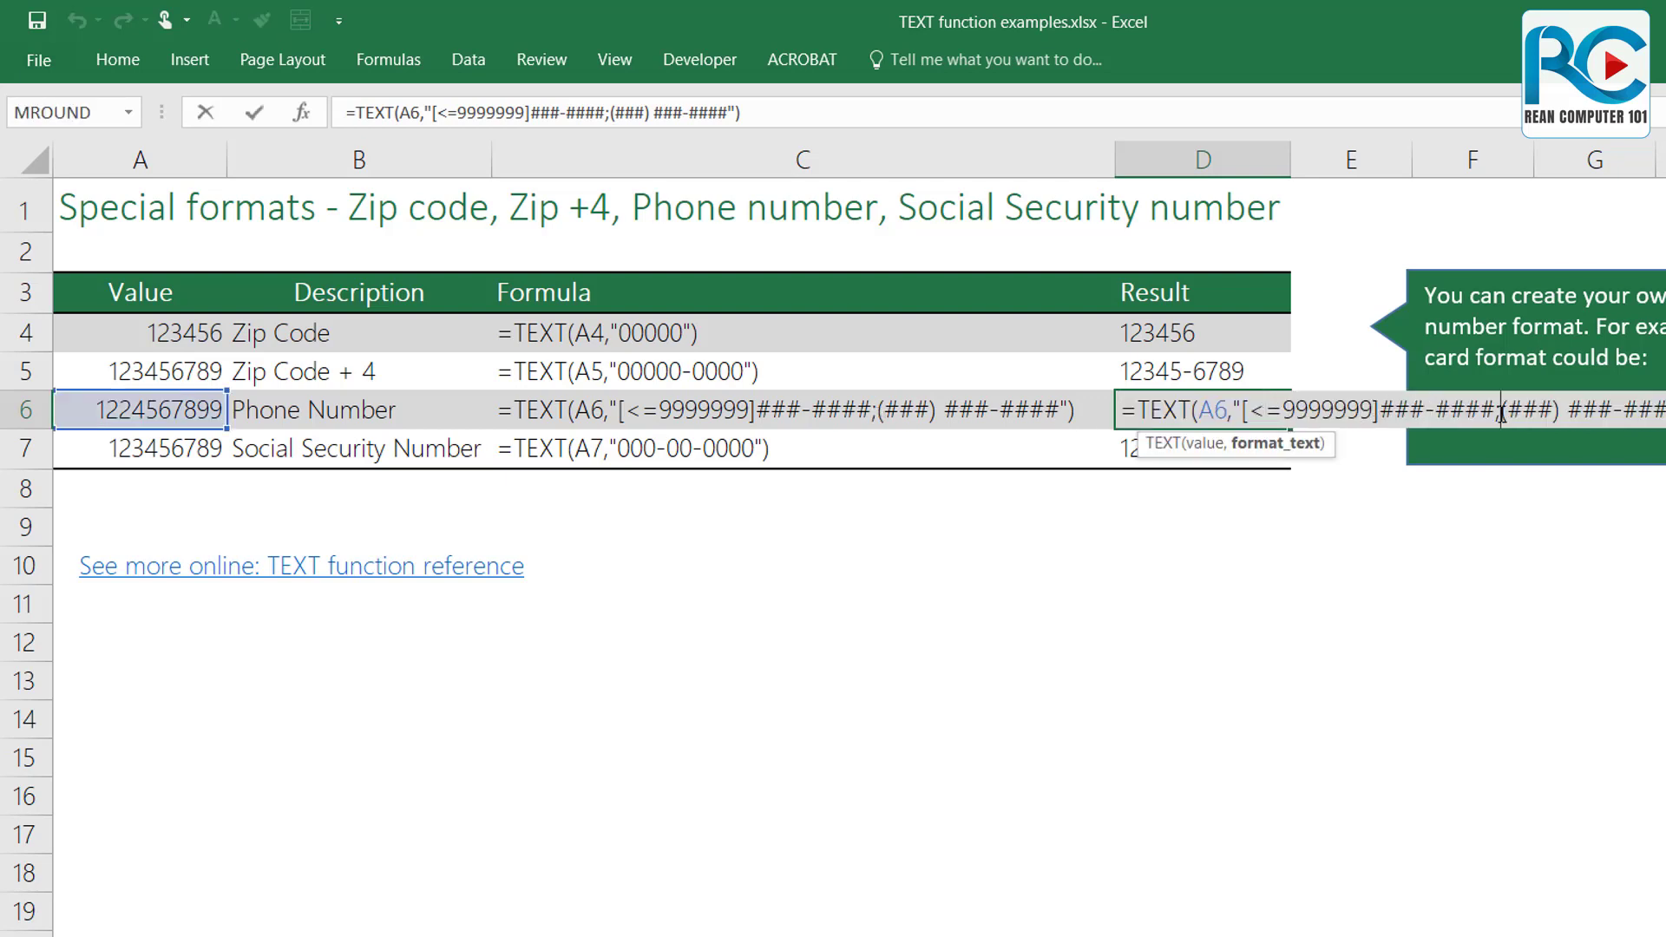
pyautogui.moveTo(1496, 407)
pyautogui.mouseDown()
pyautogui.moveTo(1231, 413)
pyautogui.moveTo(1381, 413)
pyautogui.mouseUp()
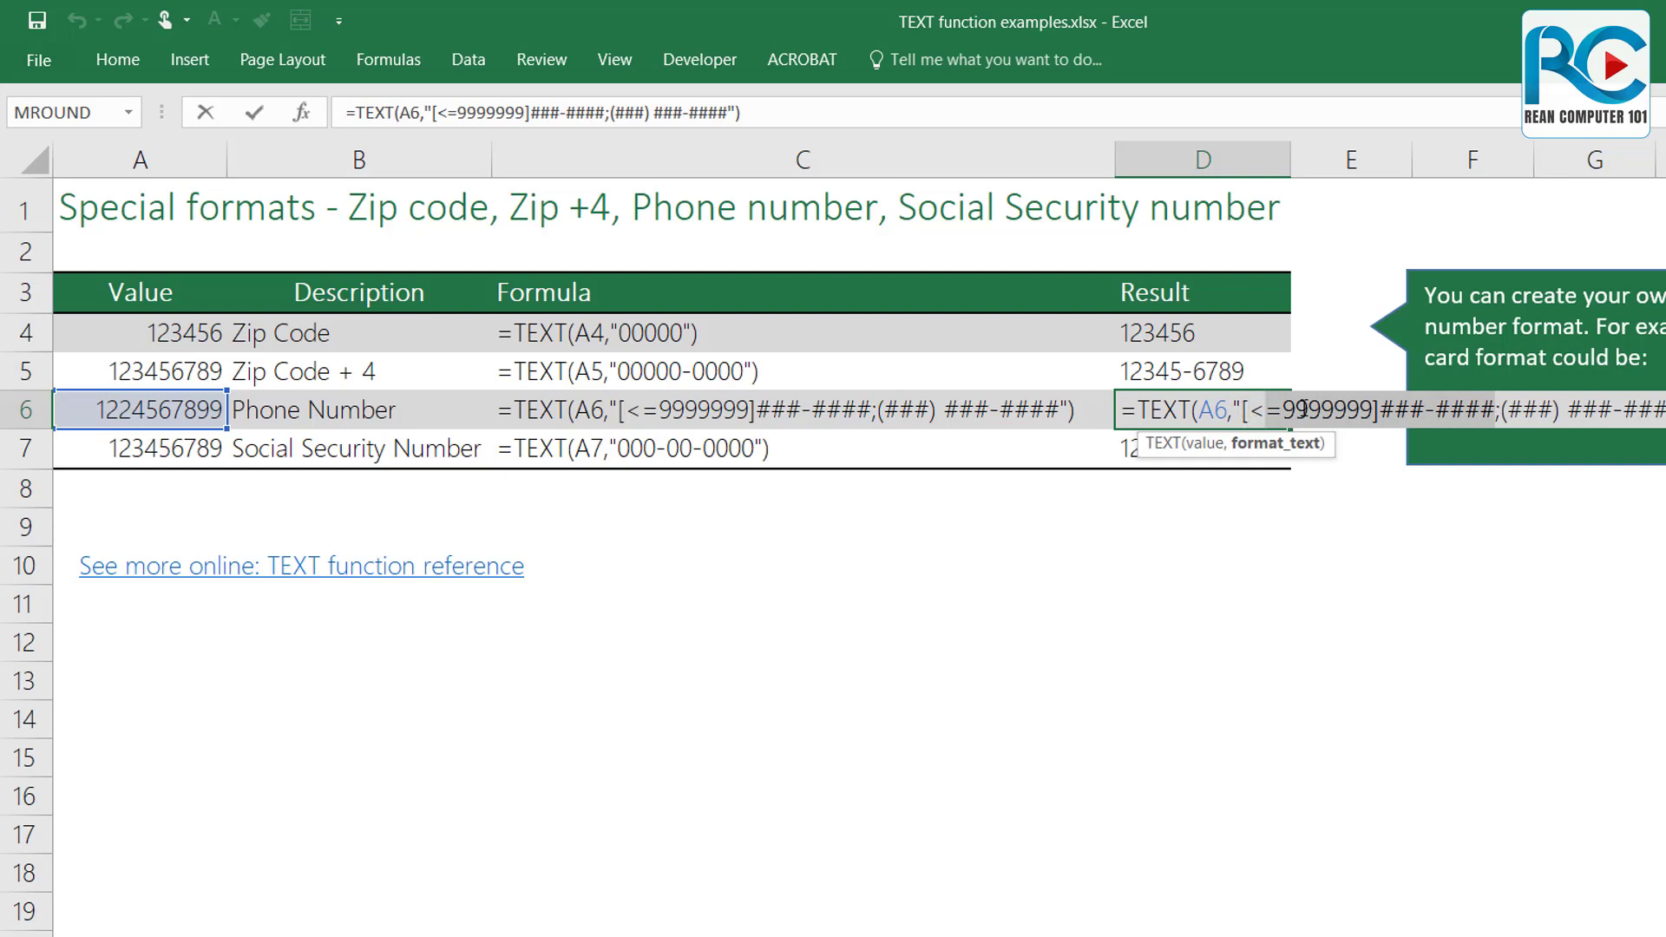
pyautogui.moveTo(1501, 409); pyautogui.dragTo(1661, 409)
pyautogui.click(1499, 409)
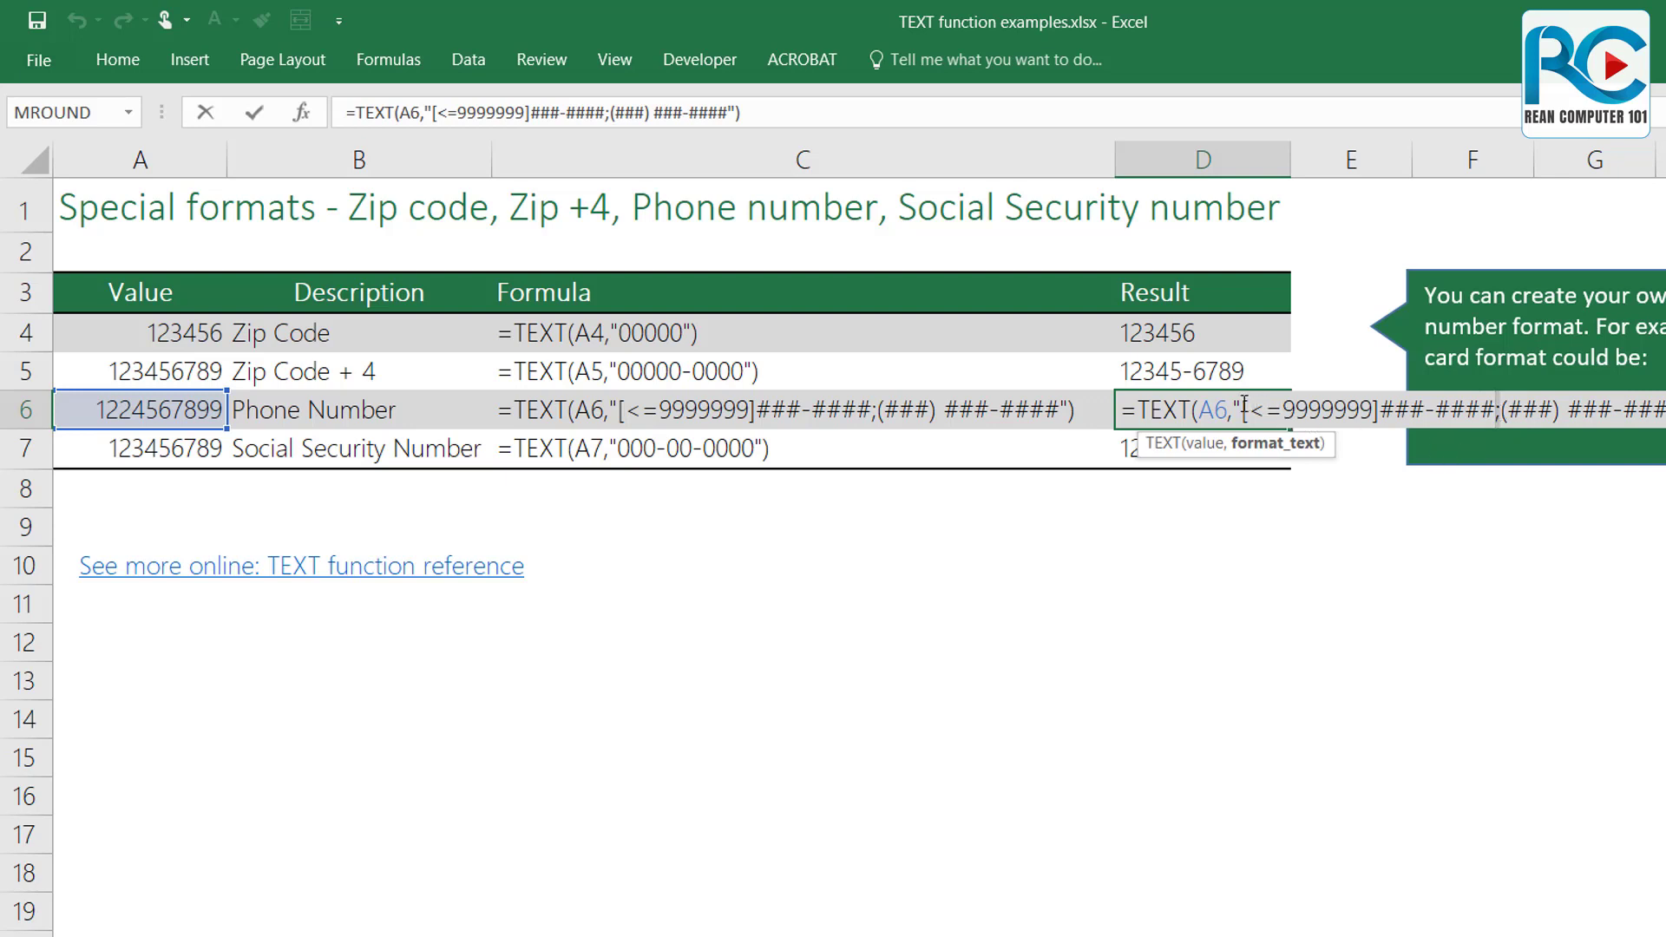
pyautogui.moveTo(1244, 408); pyautogui.dragTo(1378, 408)
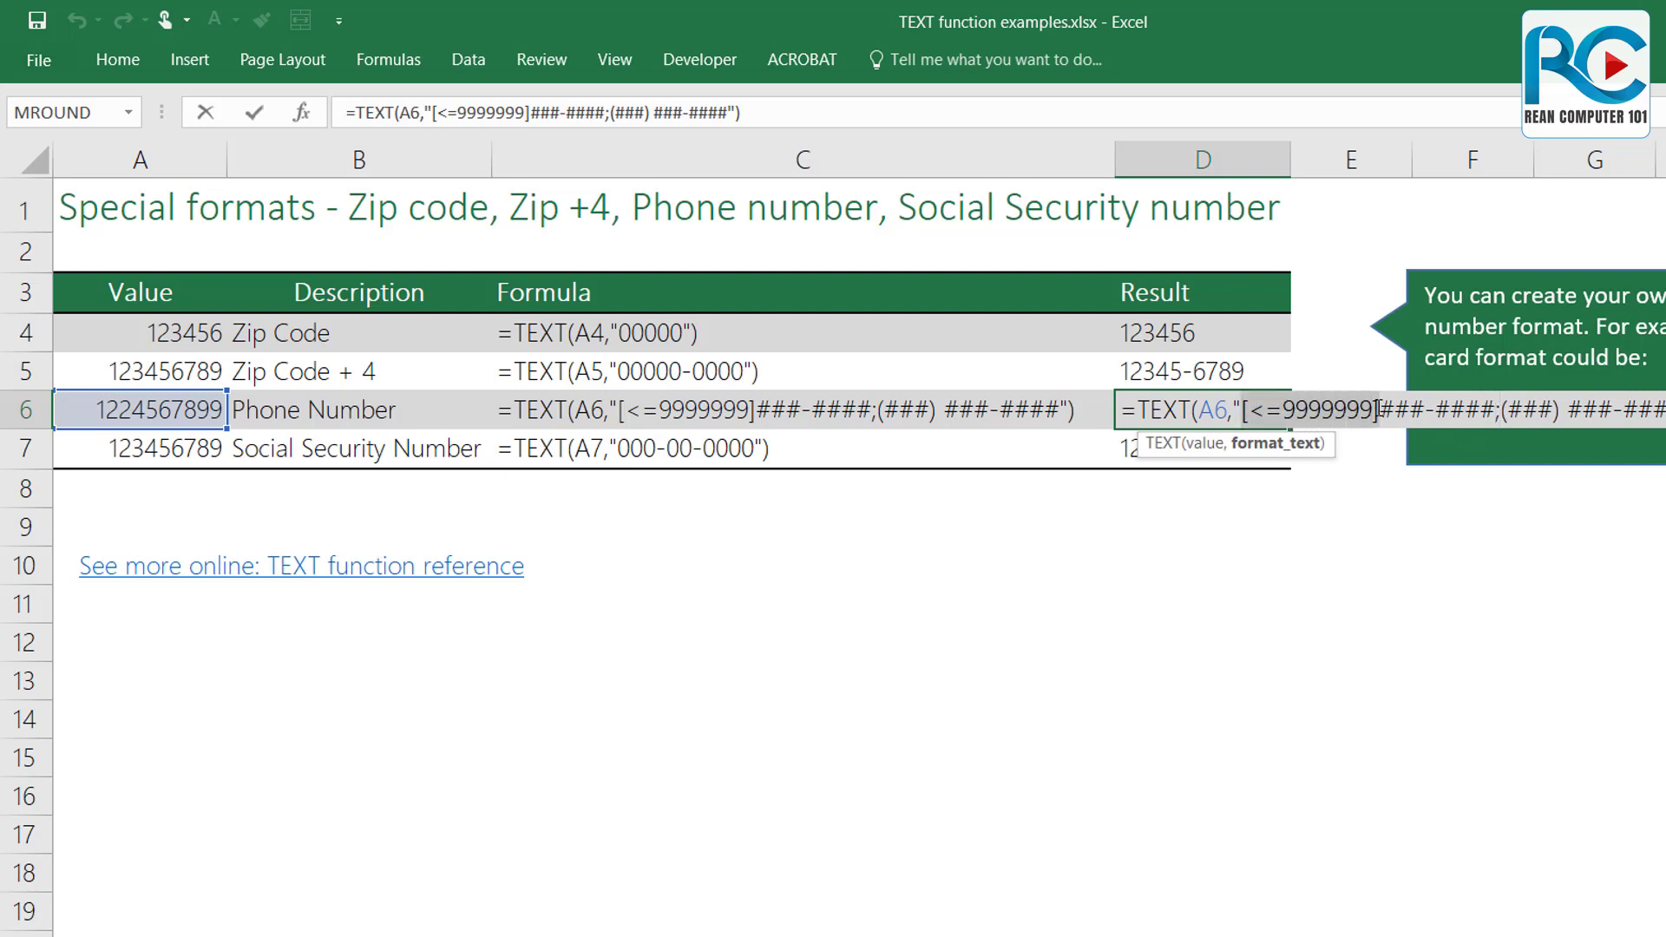
pyautogui.click(1394, 405)
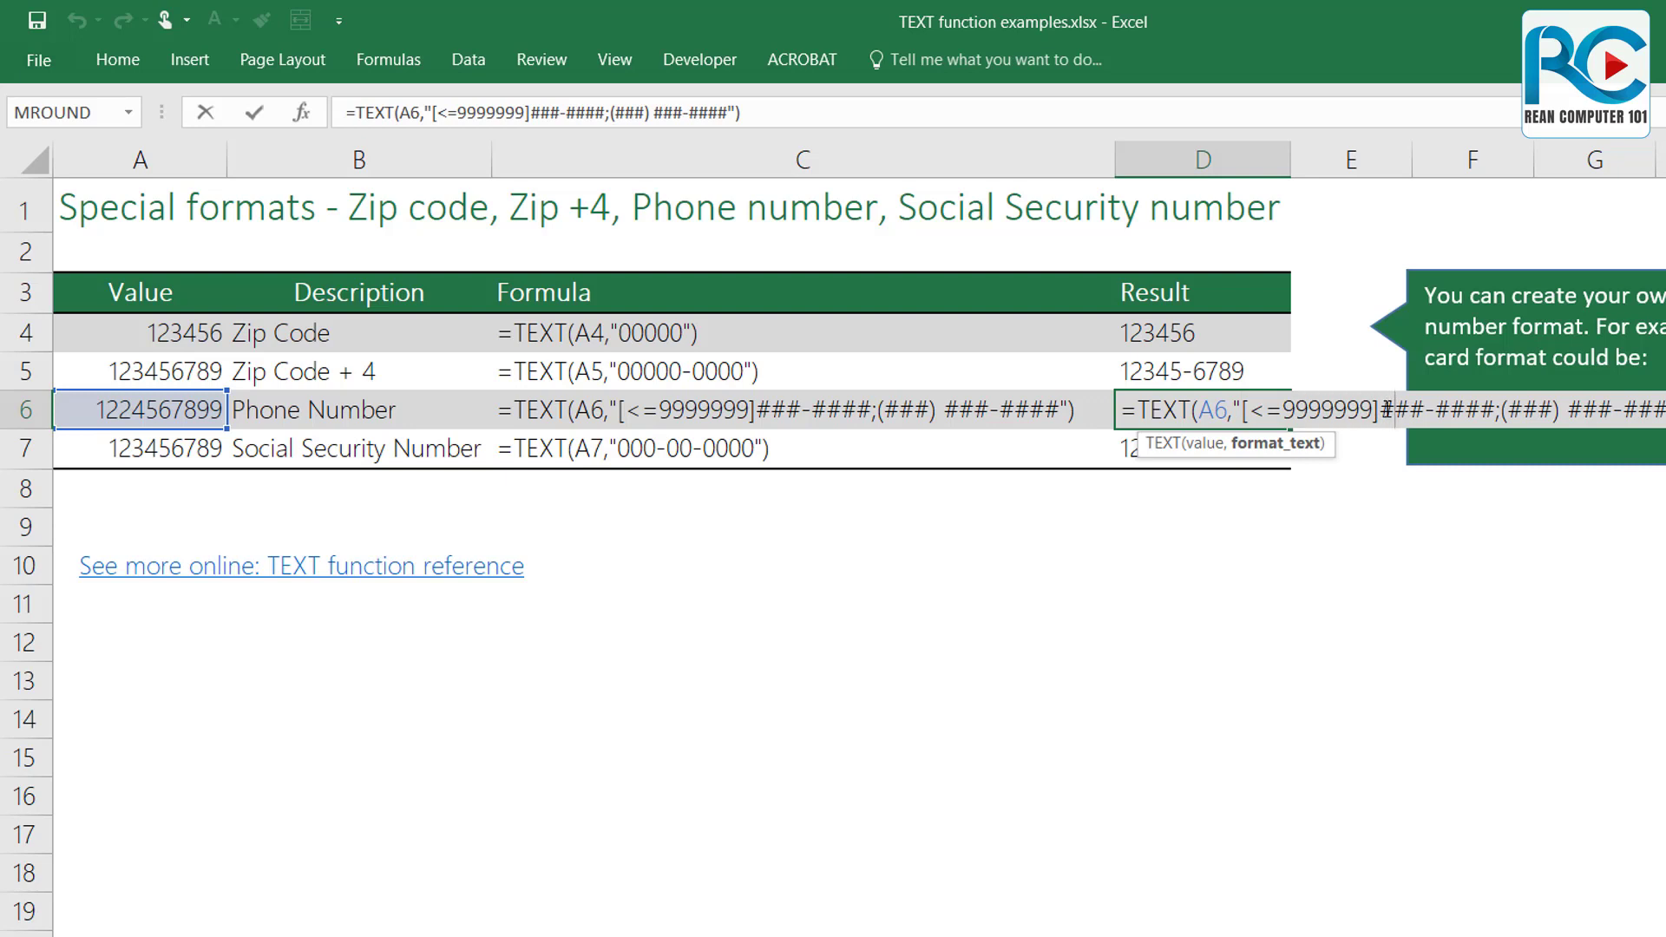
pyautogui.moveTo(1380, 408); pyautogui.dragTo(1661, 413)
pyautogui.click(1503, 411)
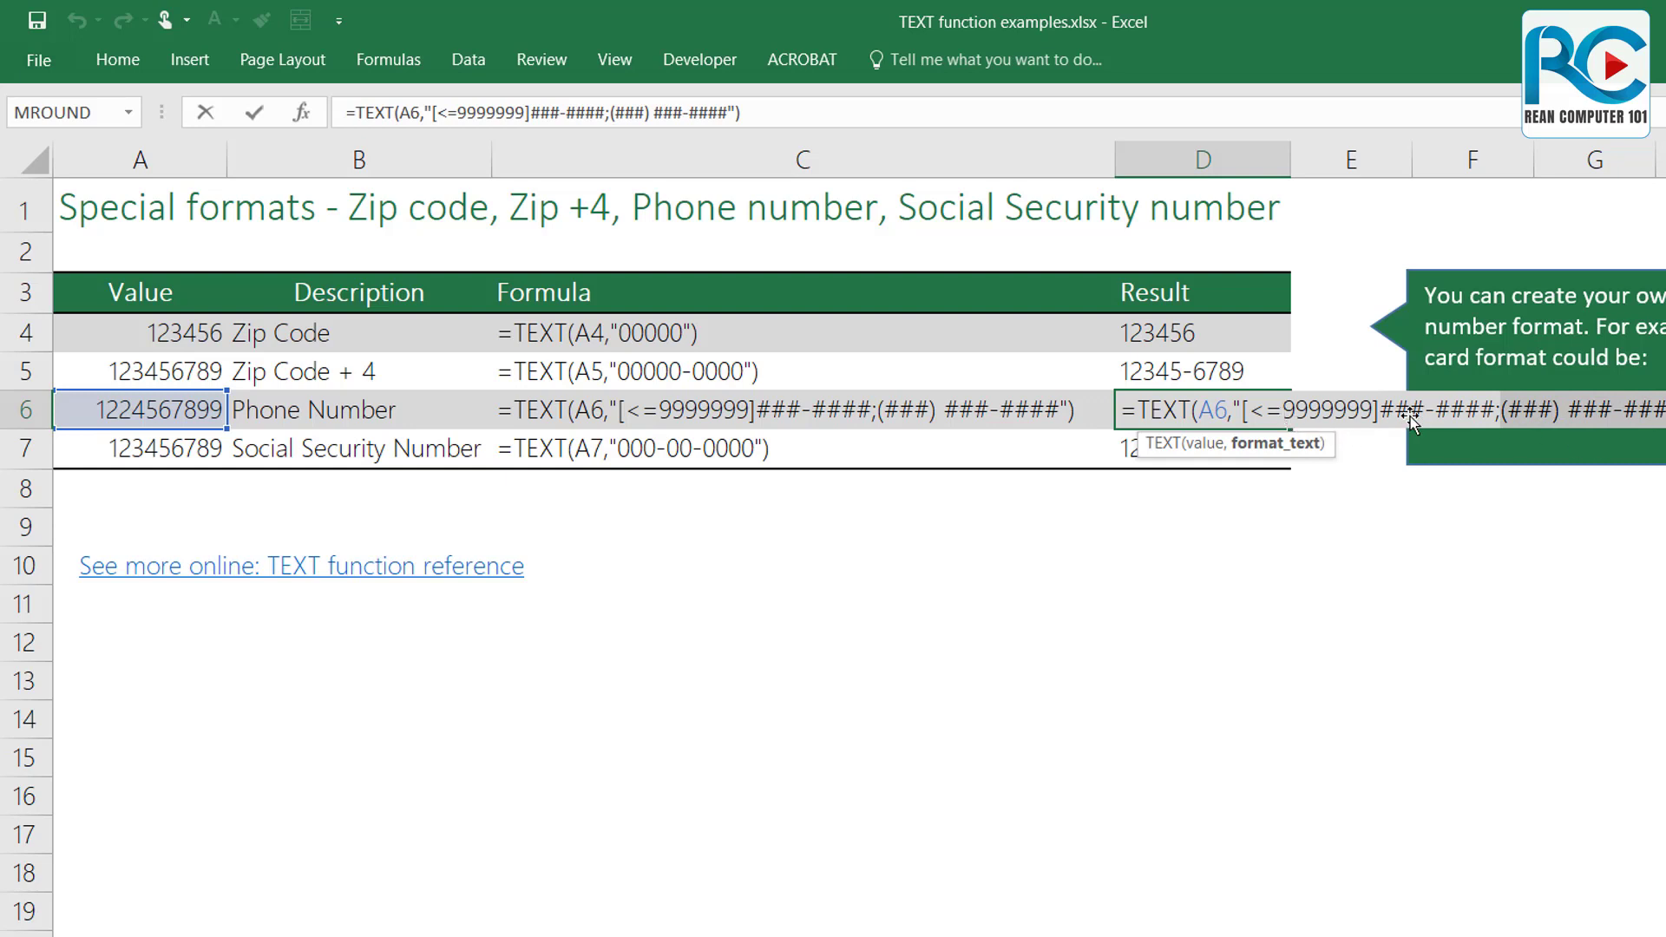
pyautogui.press('Return')
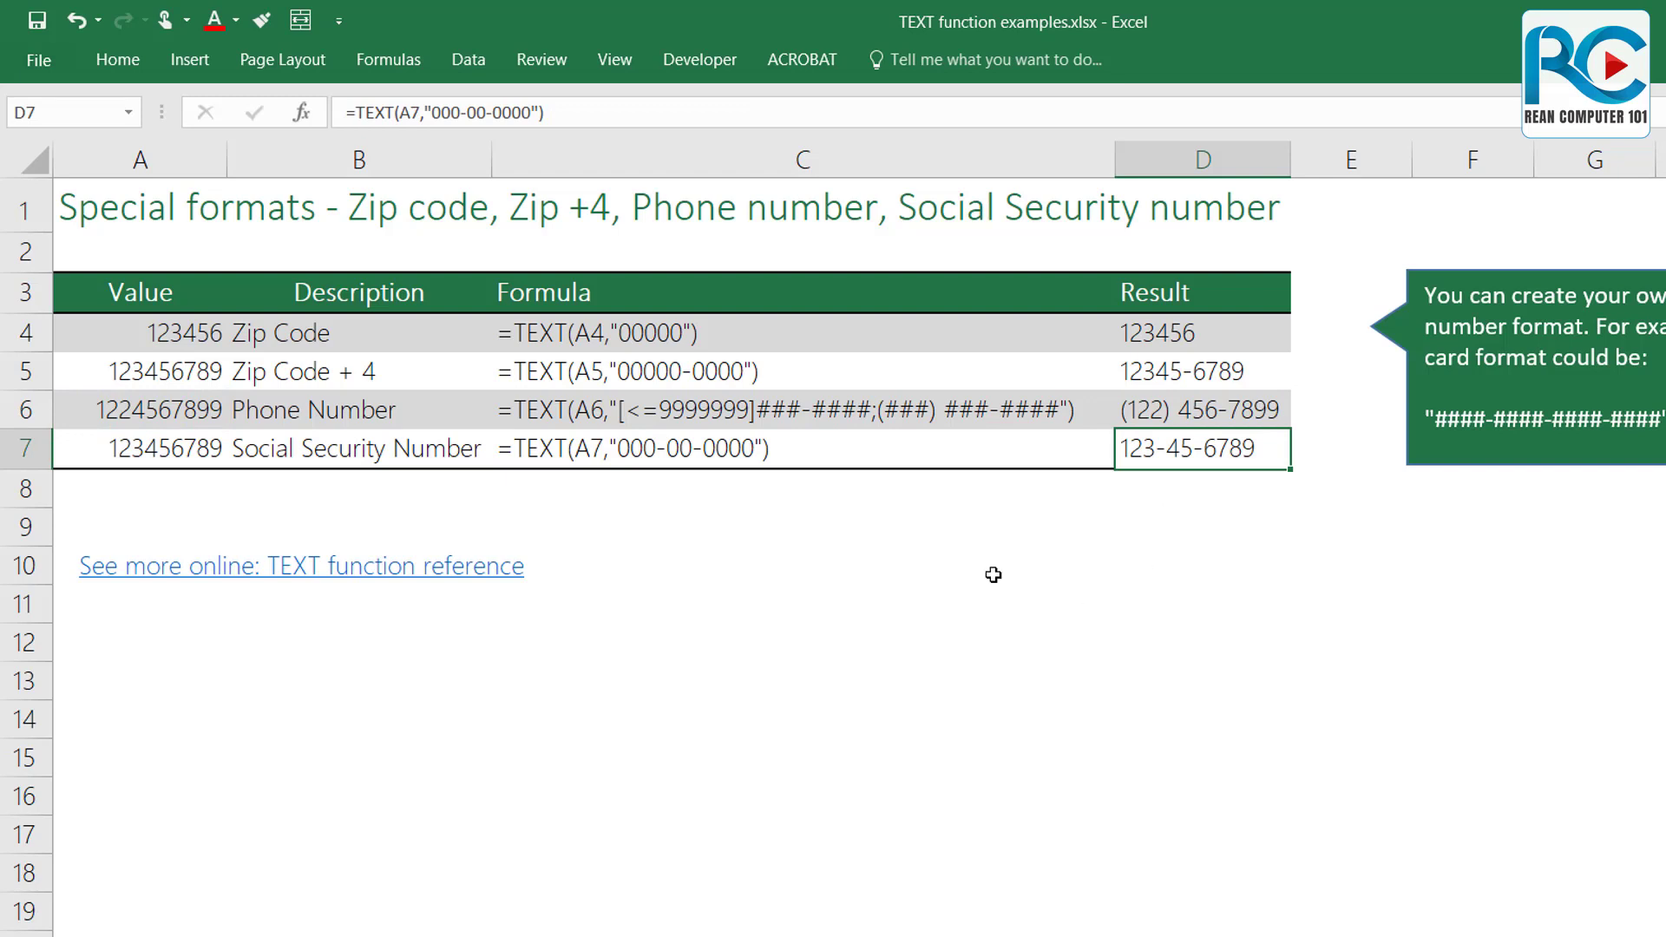
pyautogui.click(174, 450)
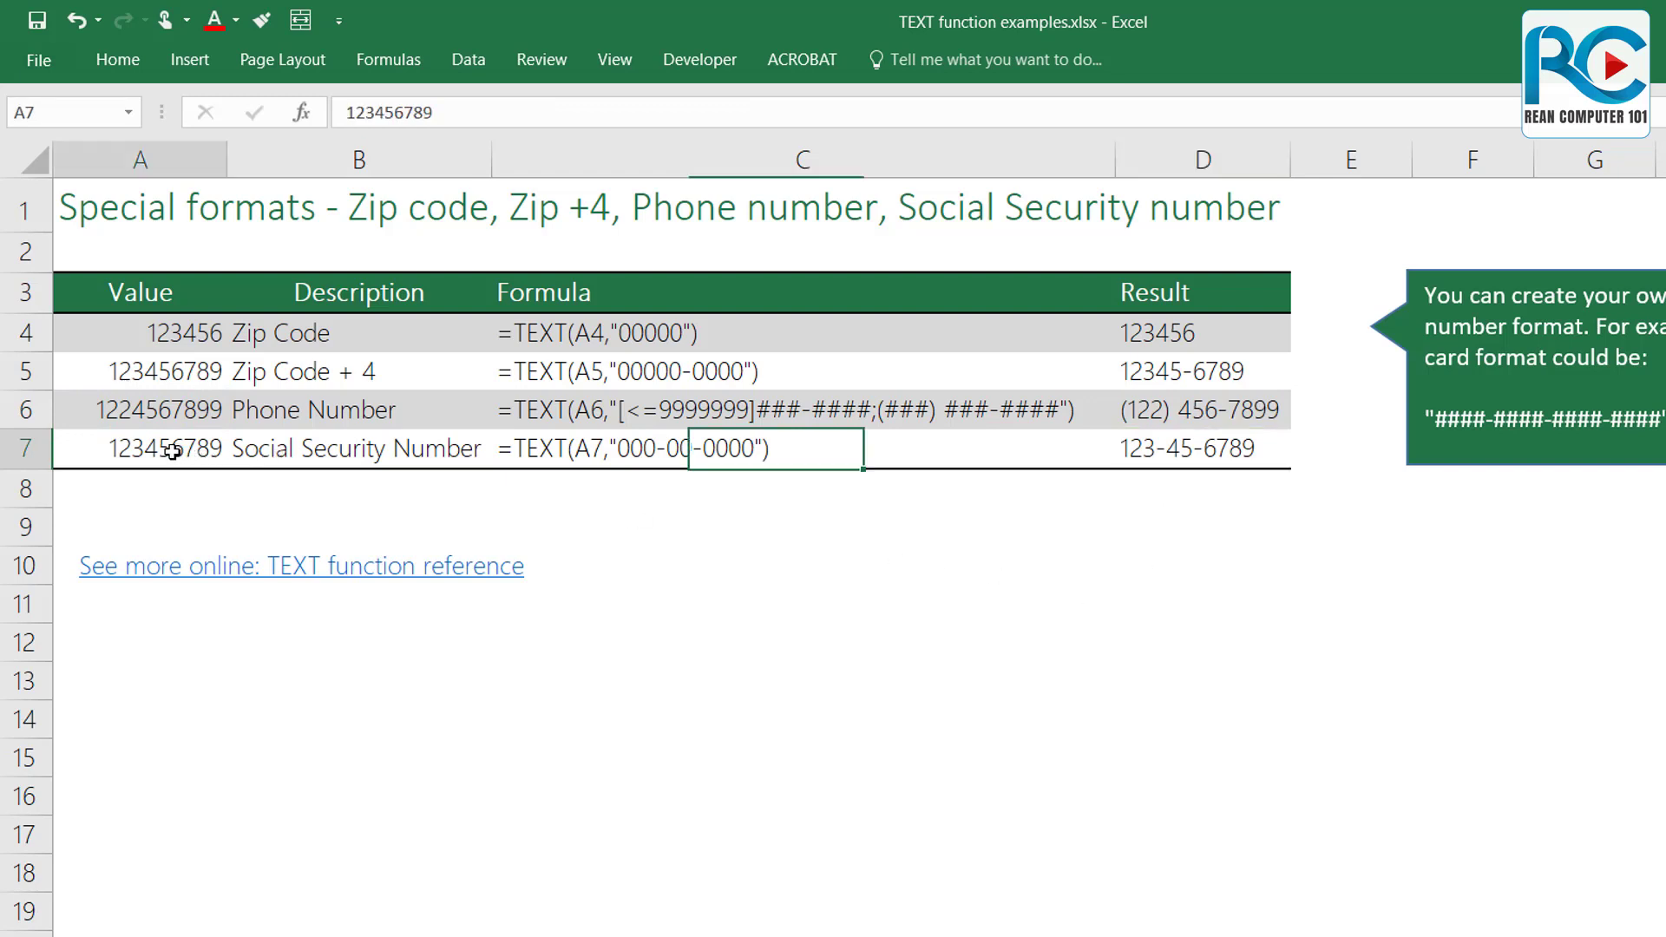
pyautogui.click(575, 454)
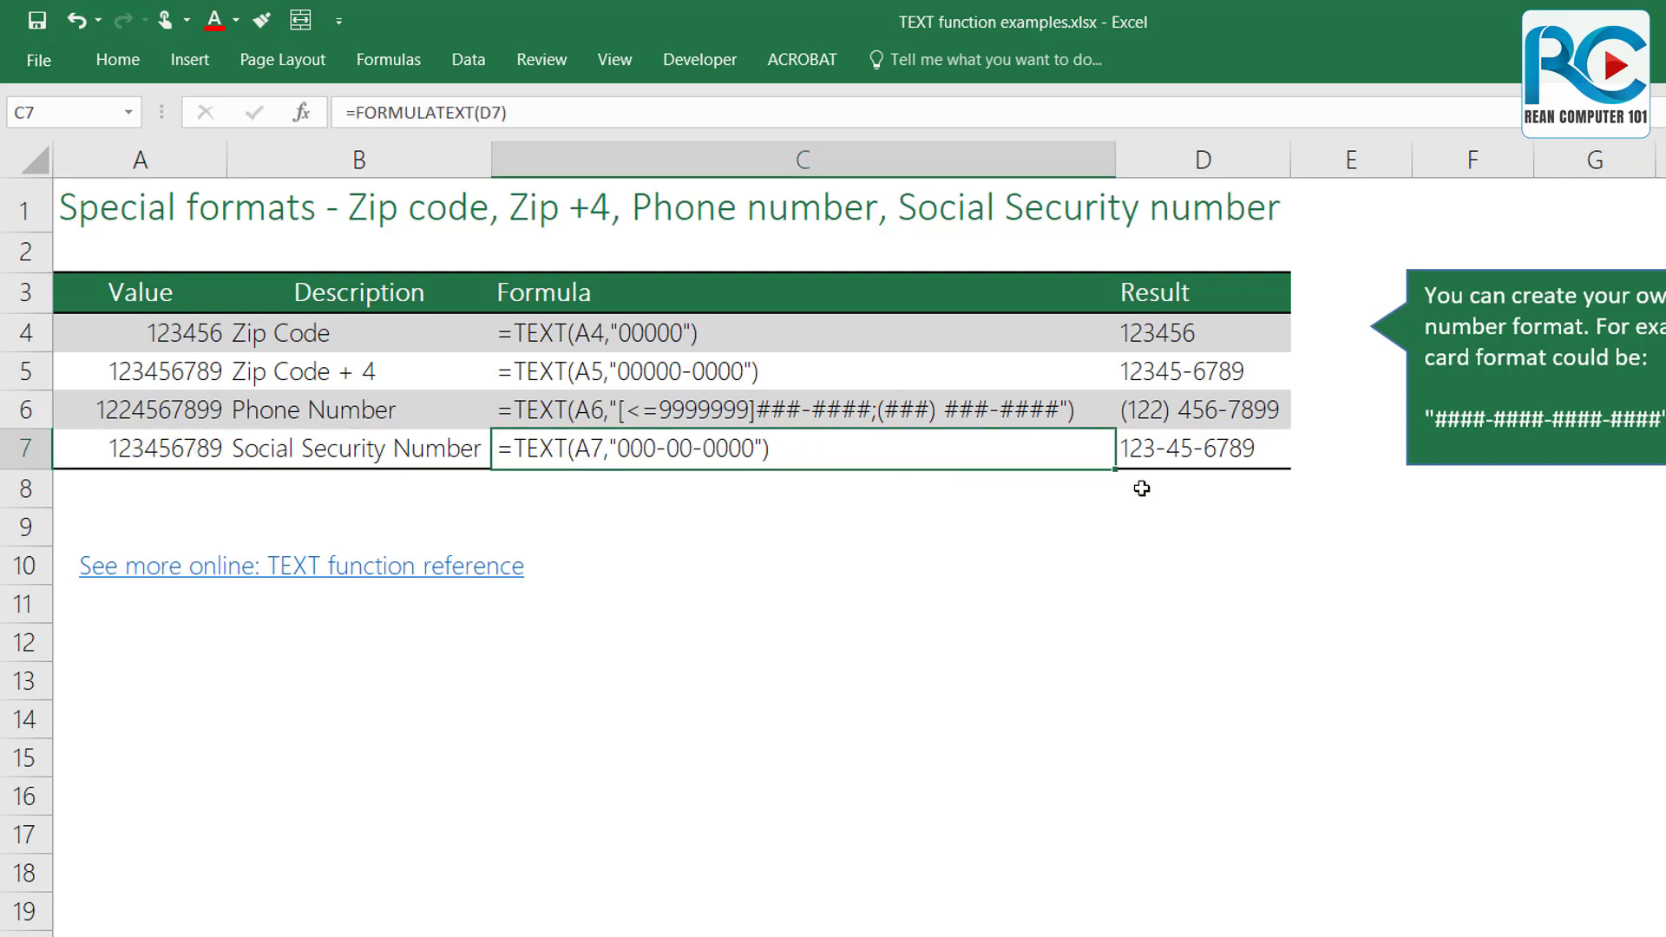
pyautogui.click(1186, 449)
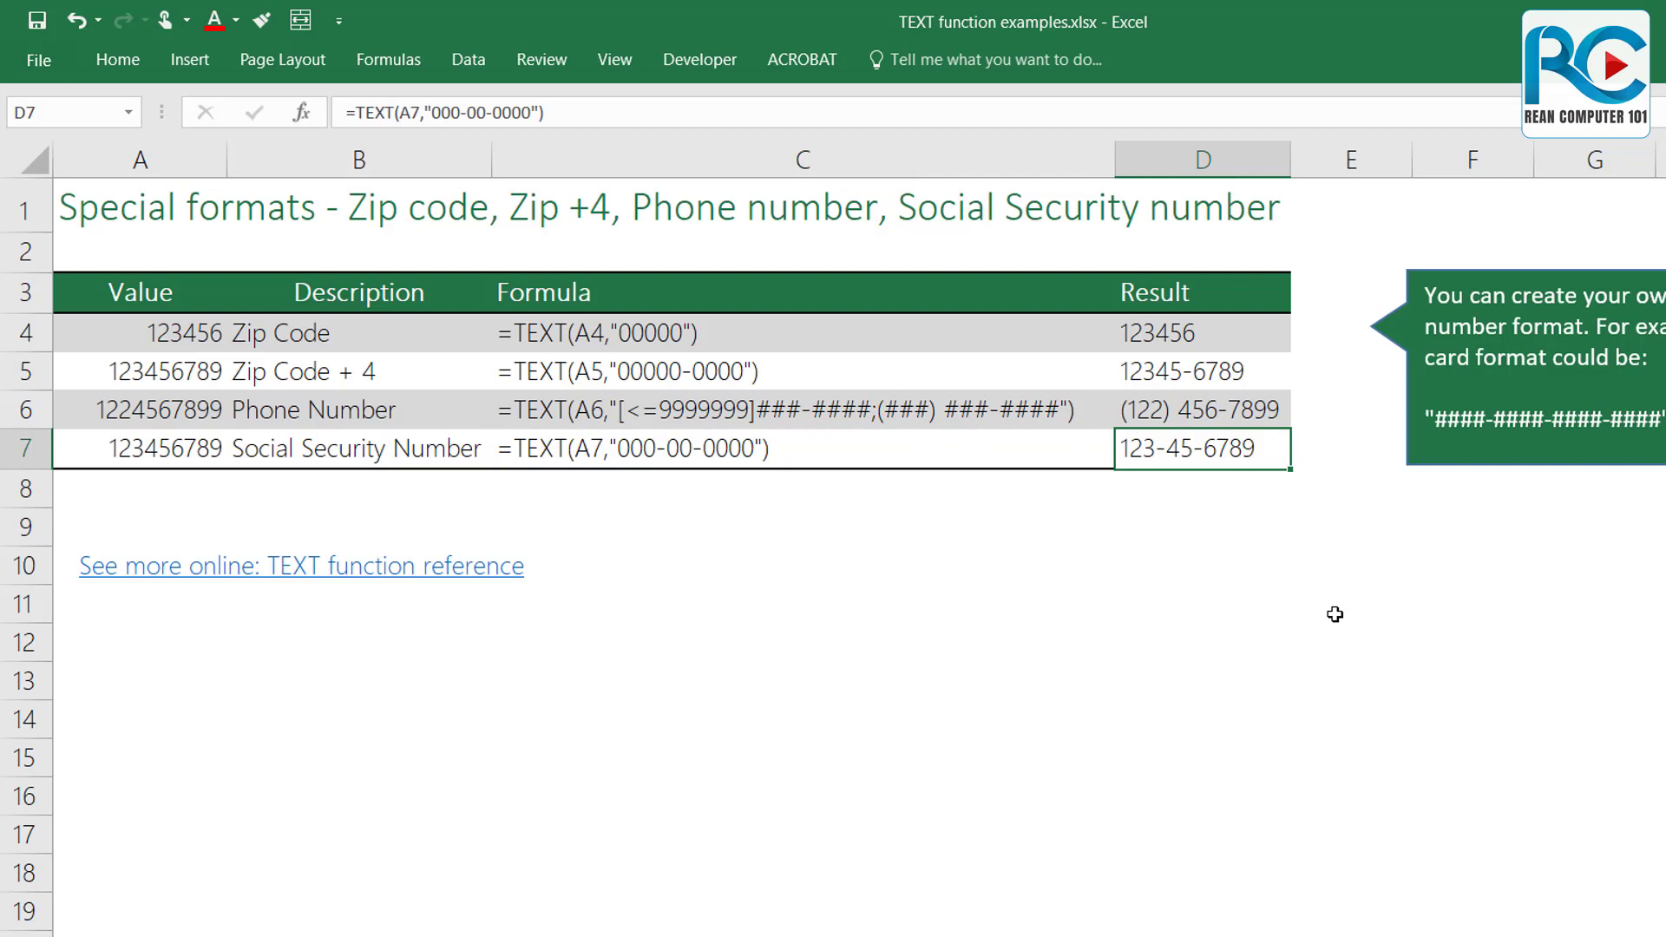
# Step: Copy D4:D7 and paste them into D10:D13 as plain values
pyautogui.moveTo(1196, 347); pyautogui.dragTo(1218, 439)
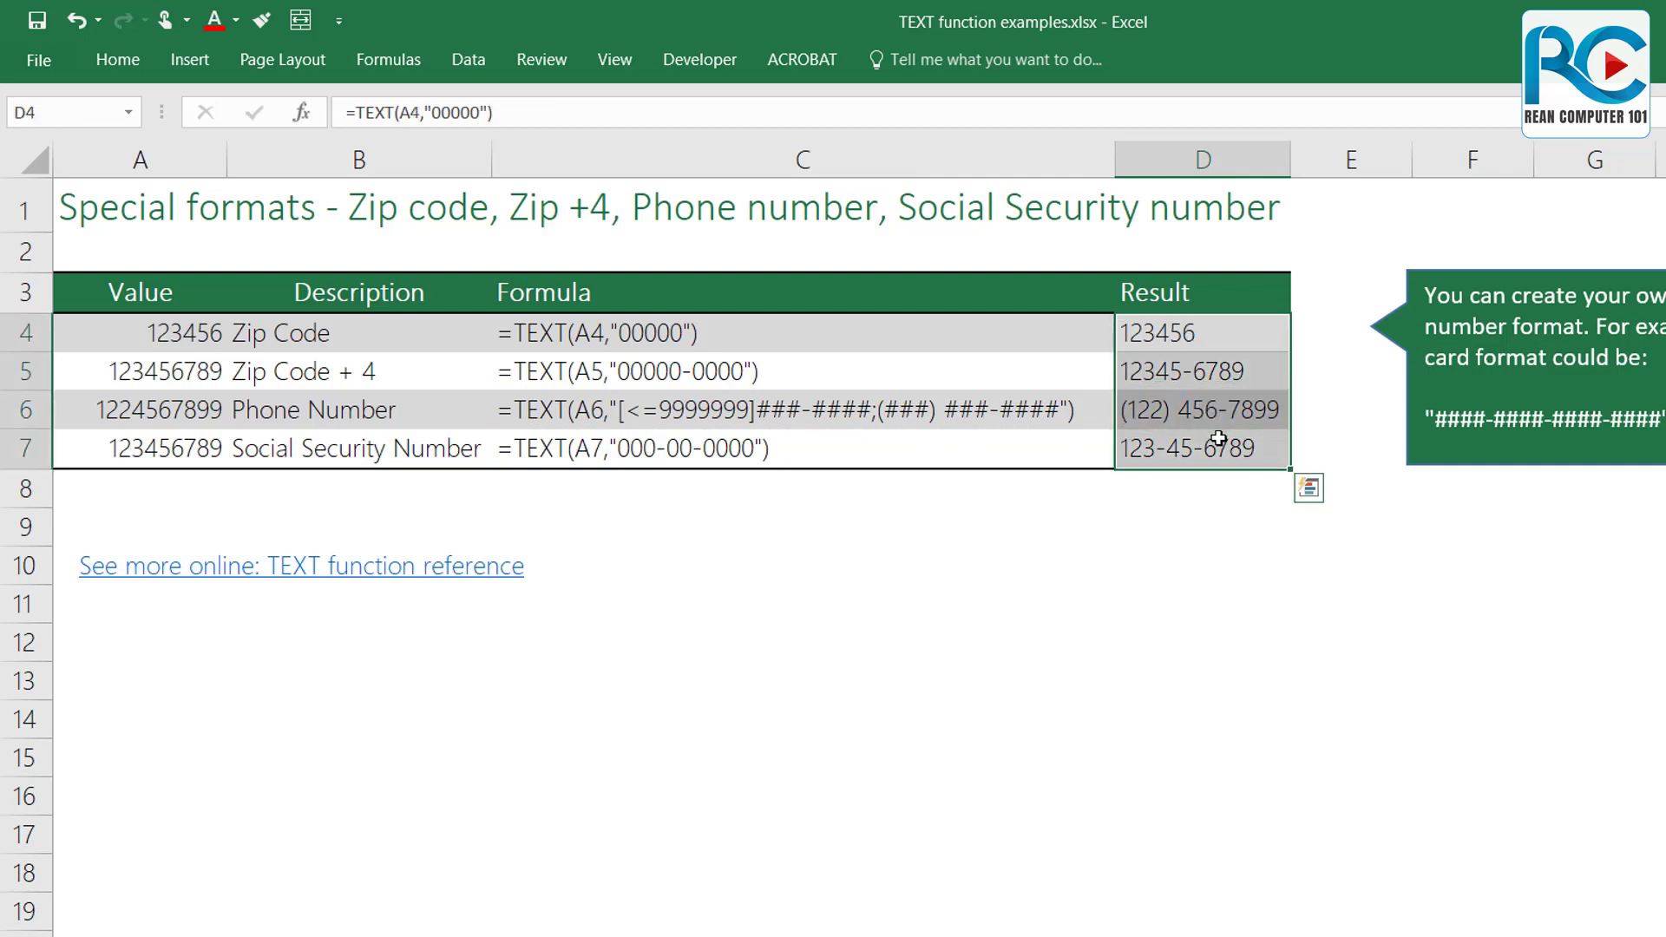
pyautogui.hotkey('ctrl', 'c')
pyautogui.click(1015, 529)
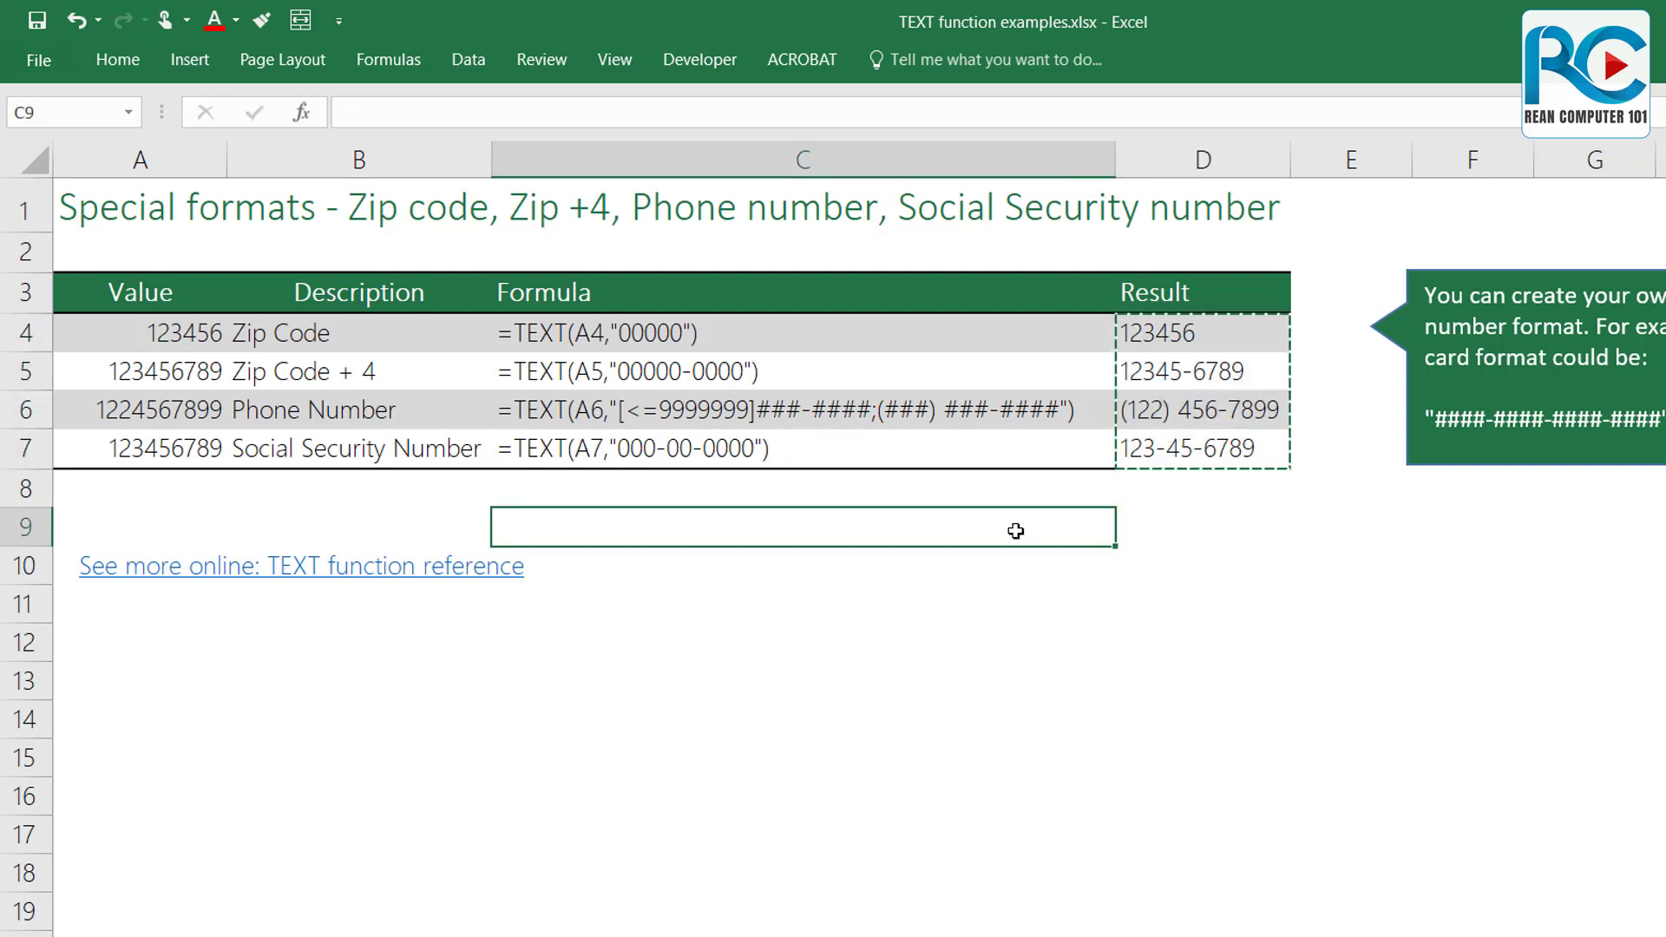
pyautogui.click(1253, 577)
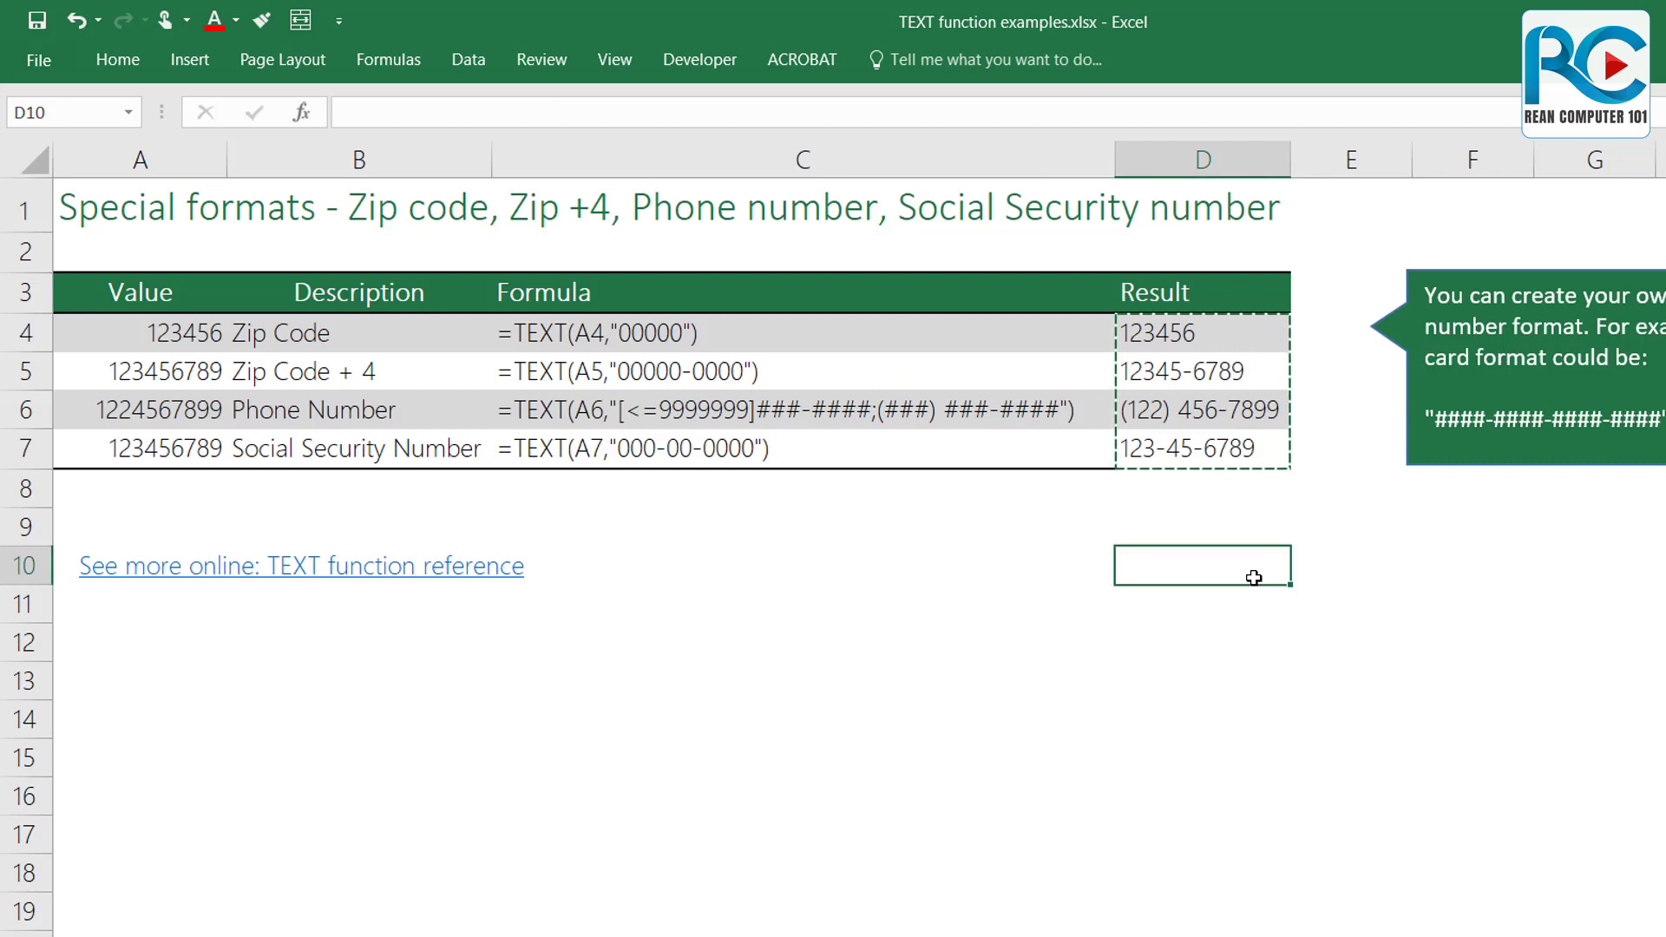
pyautogui.hotkey('ctrl', 'v')
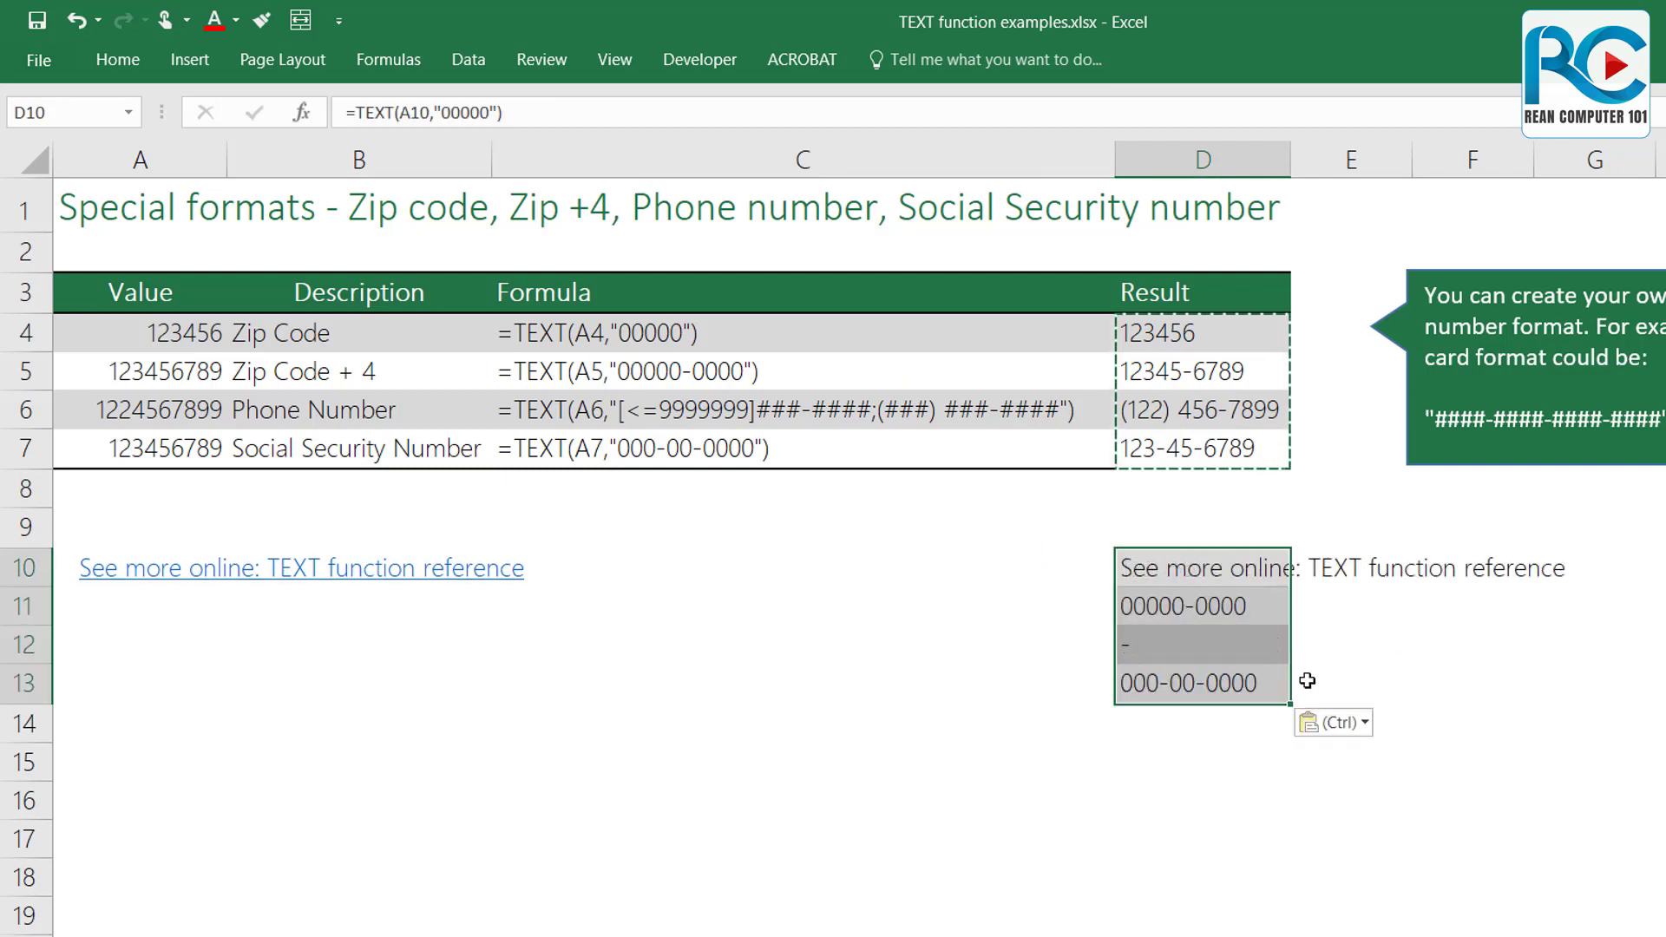
pyautogui.click(1364, 724)
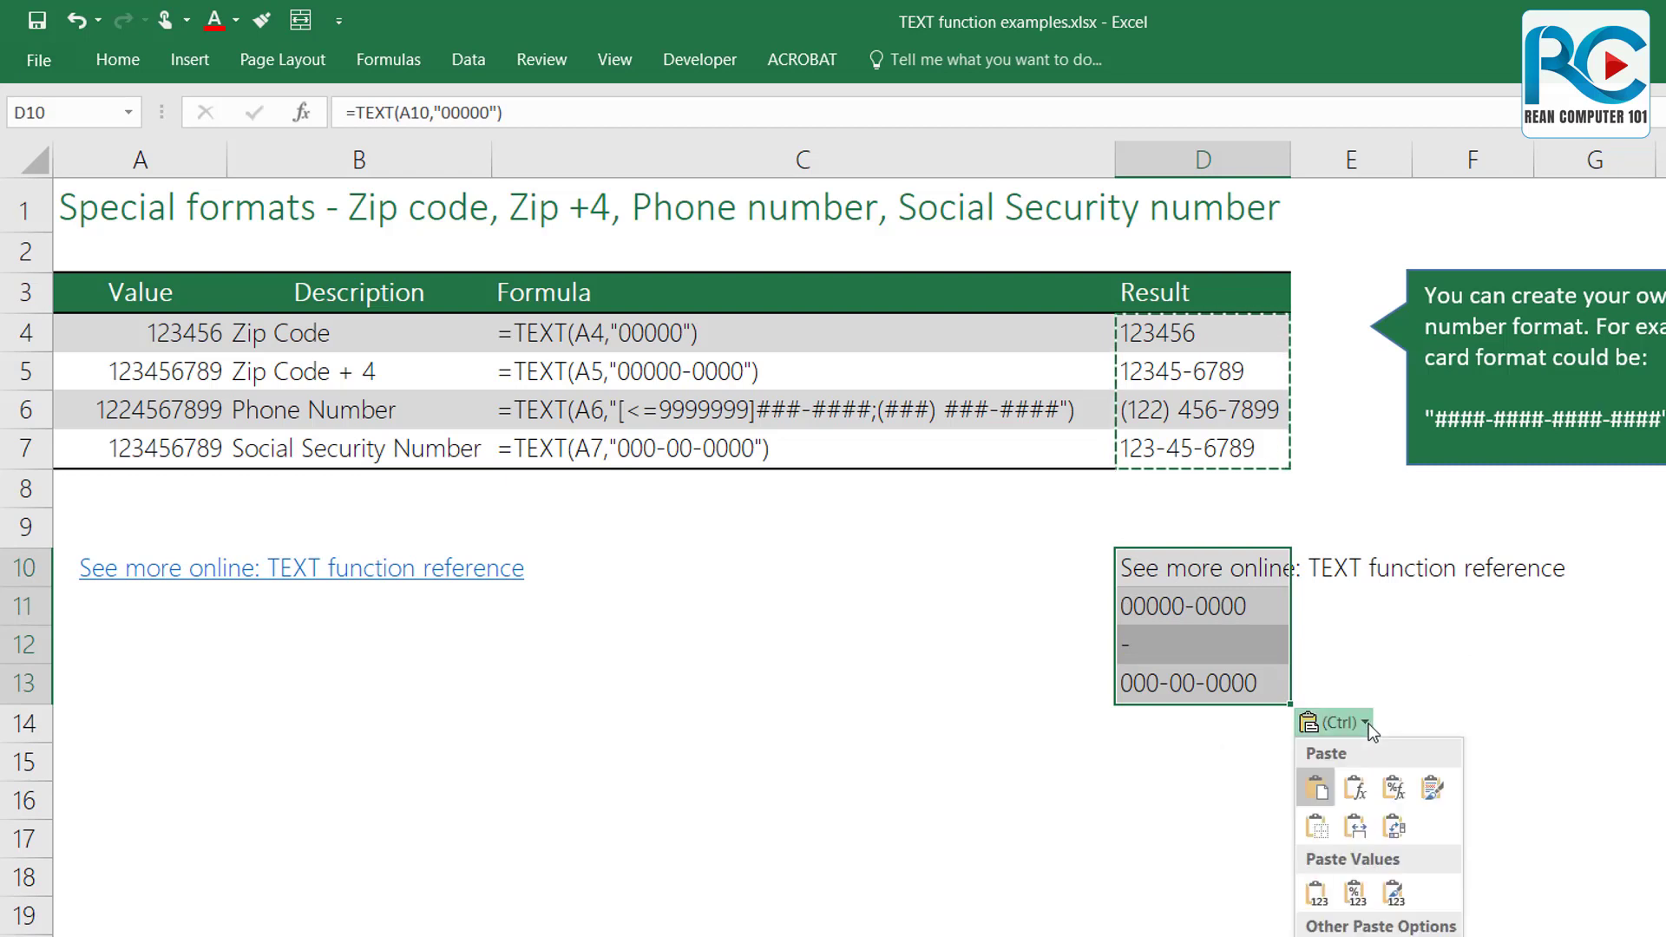
pyautogui.click(1393, 894)
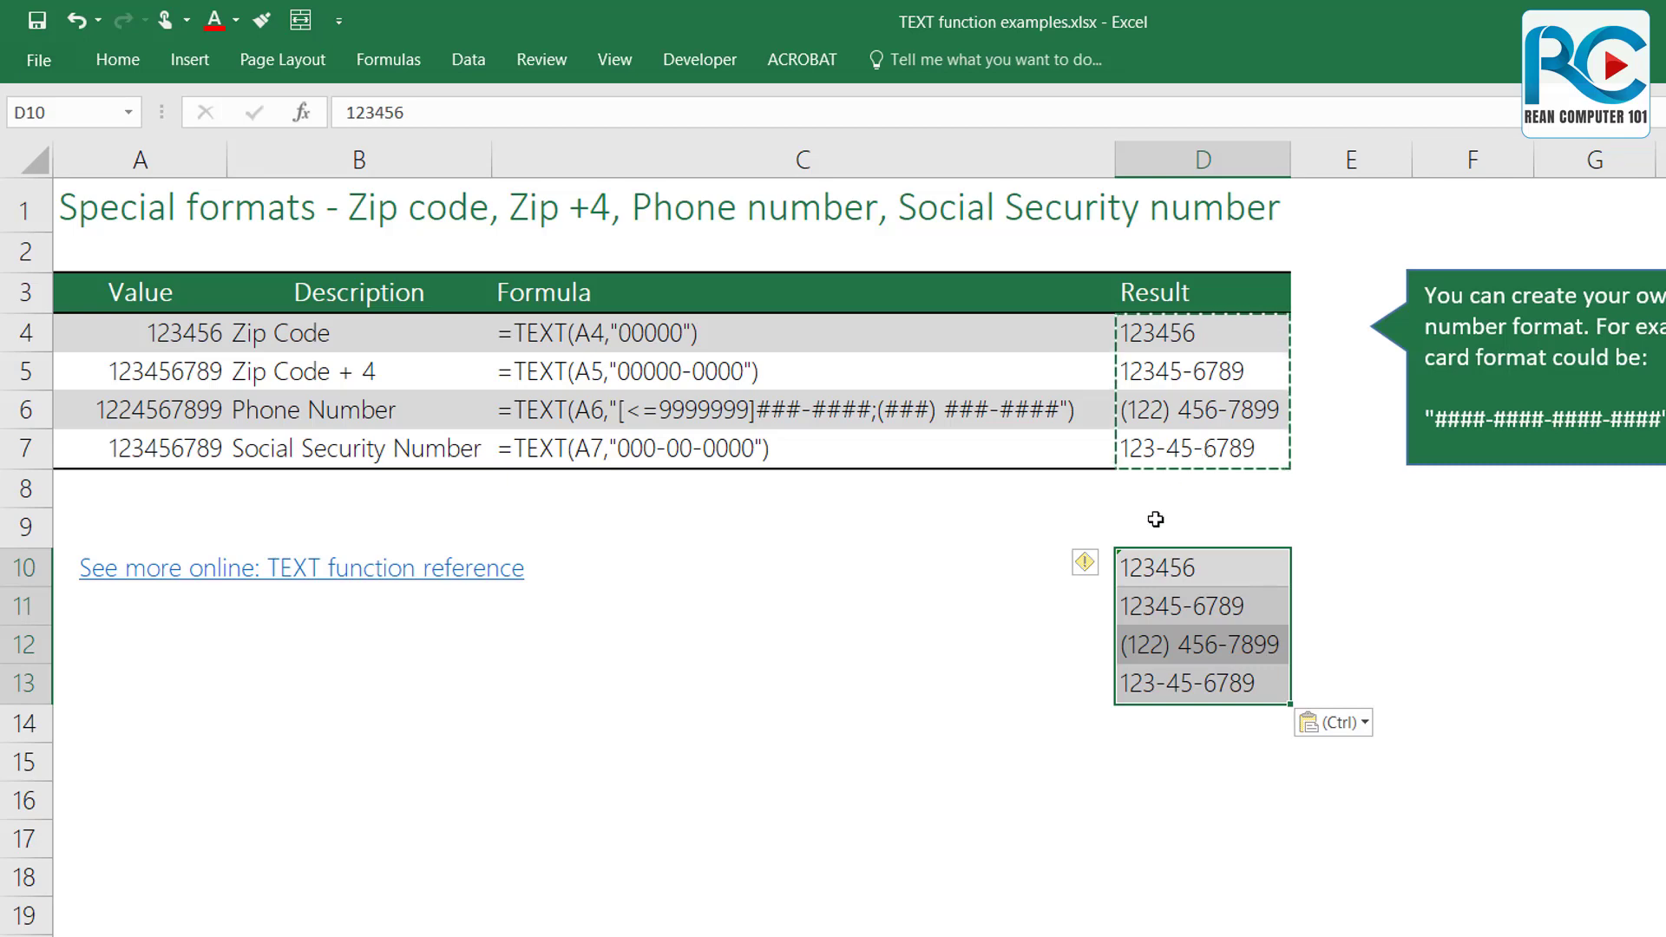
pyautogui.hotkey('ctrl', 'pagedown')
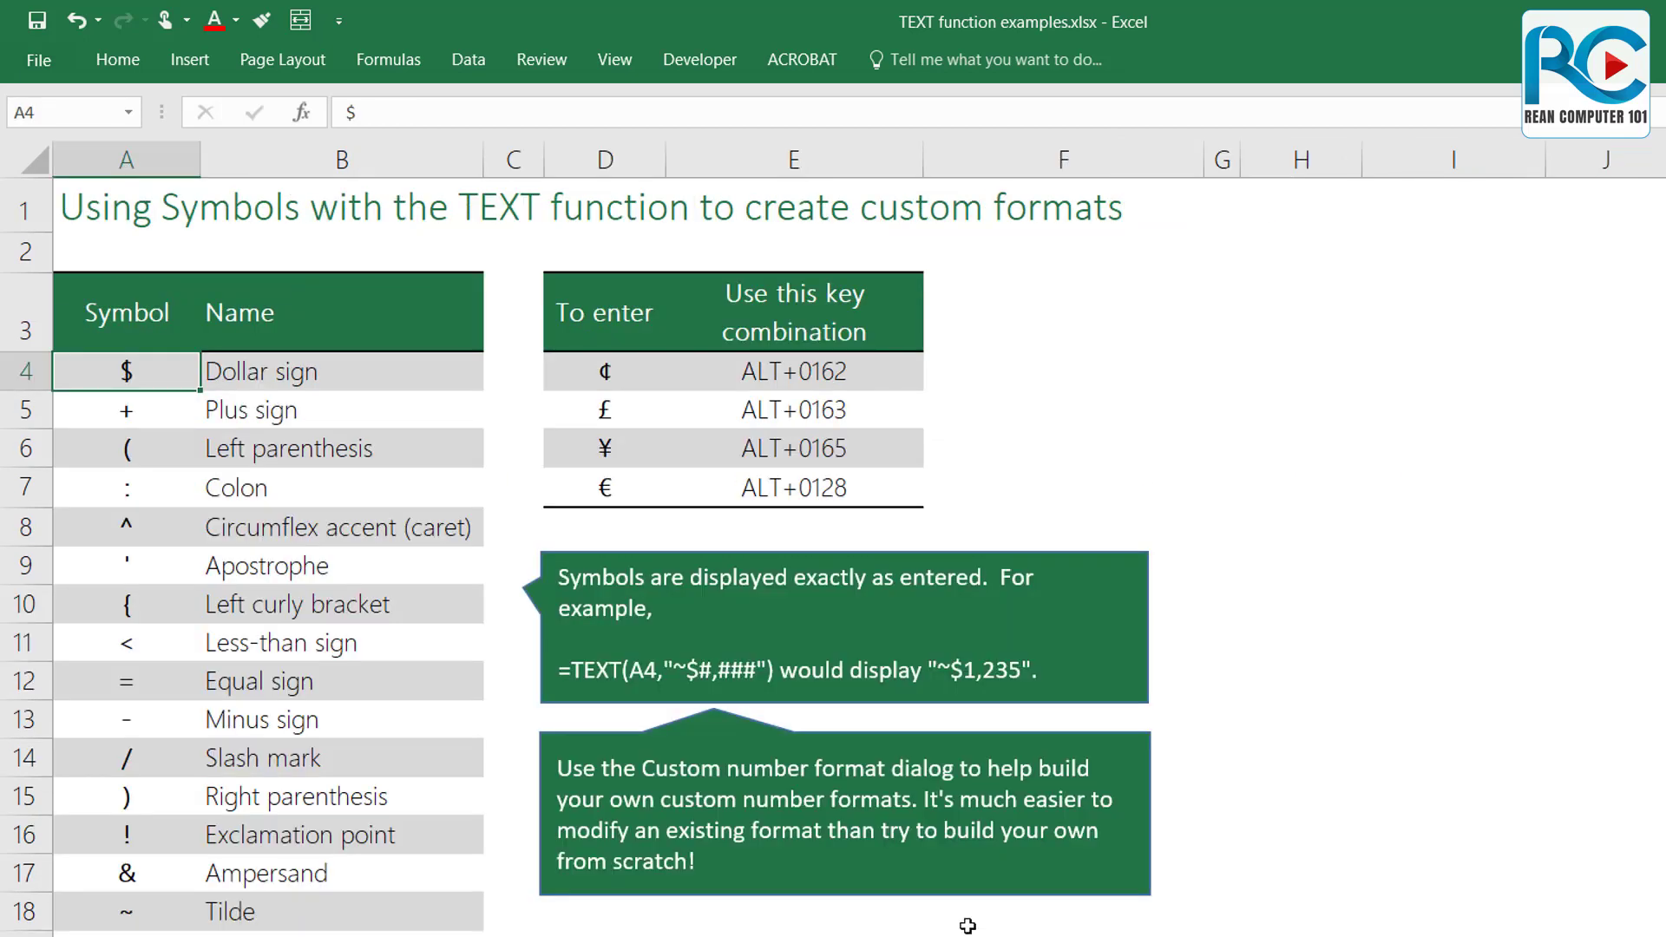
pyautogui.click(1196, 746)
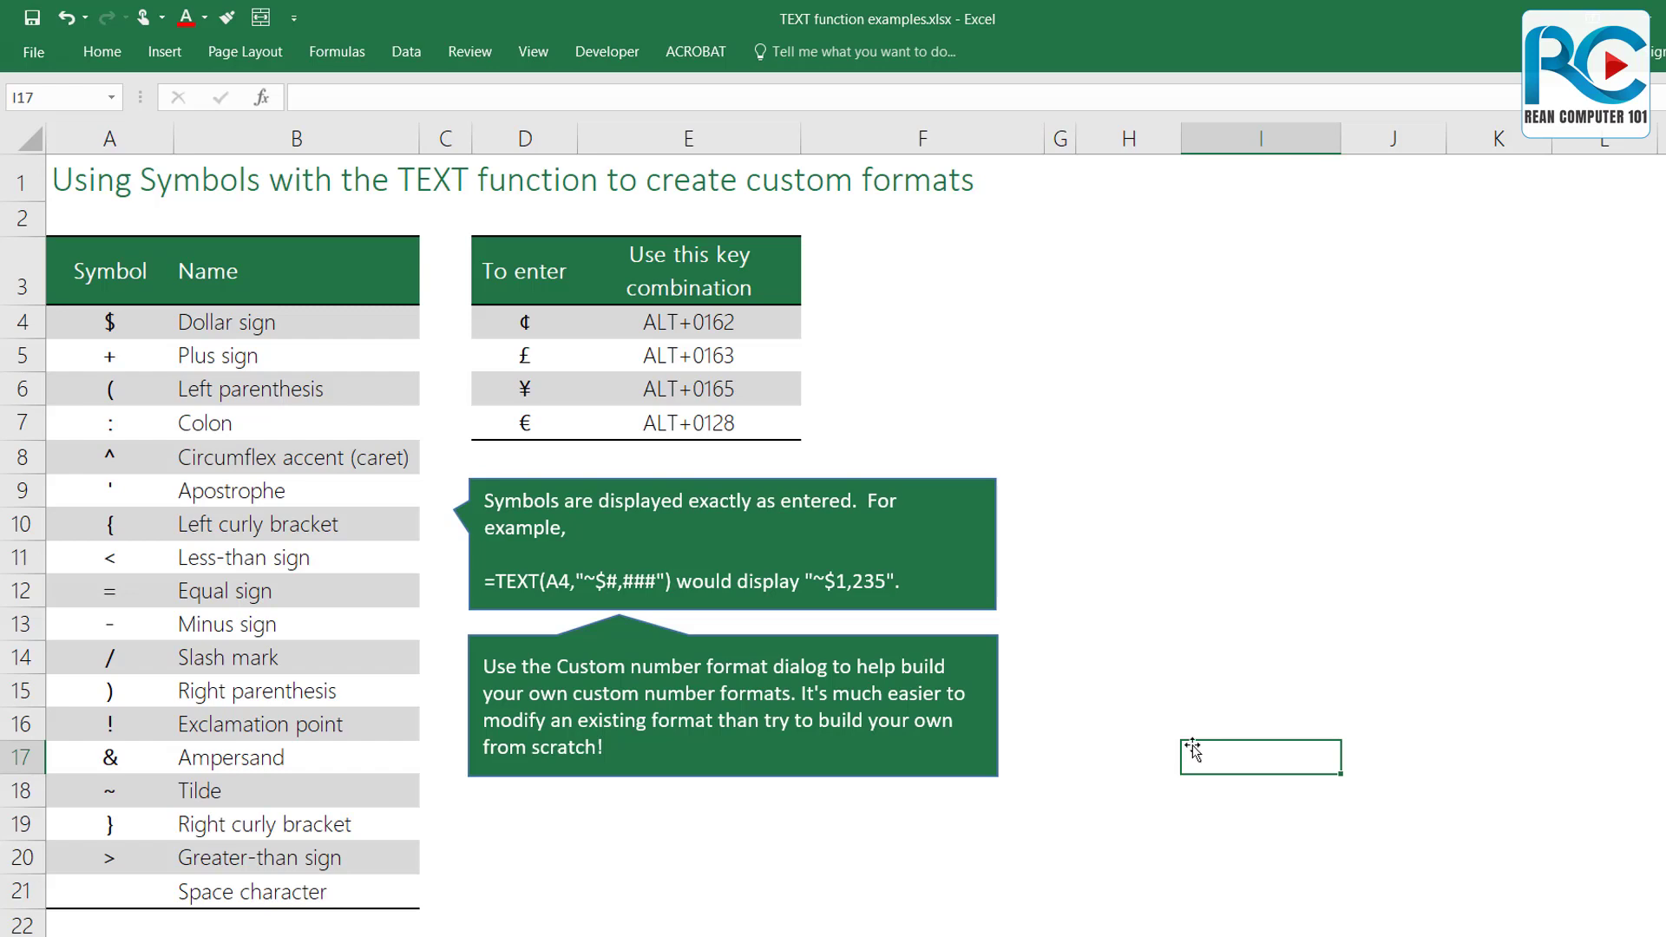
pyautogui.moveTo(94, 320); pyautogui.dragTo(110, 857)
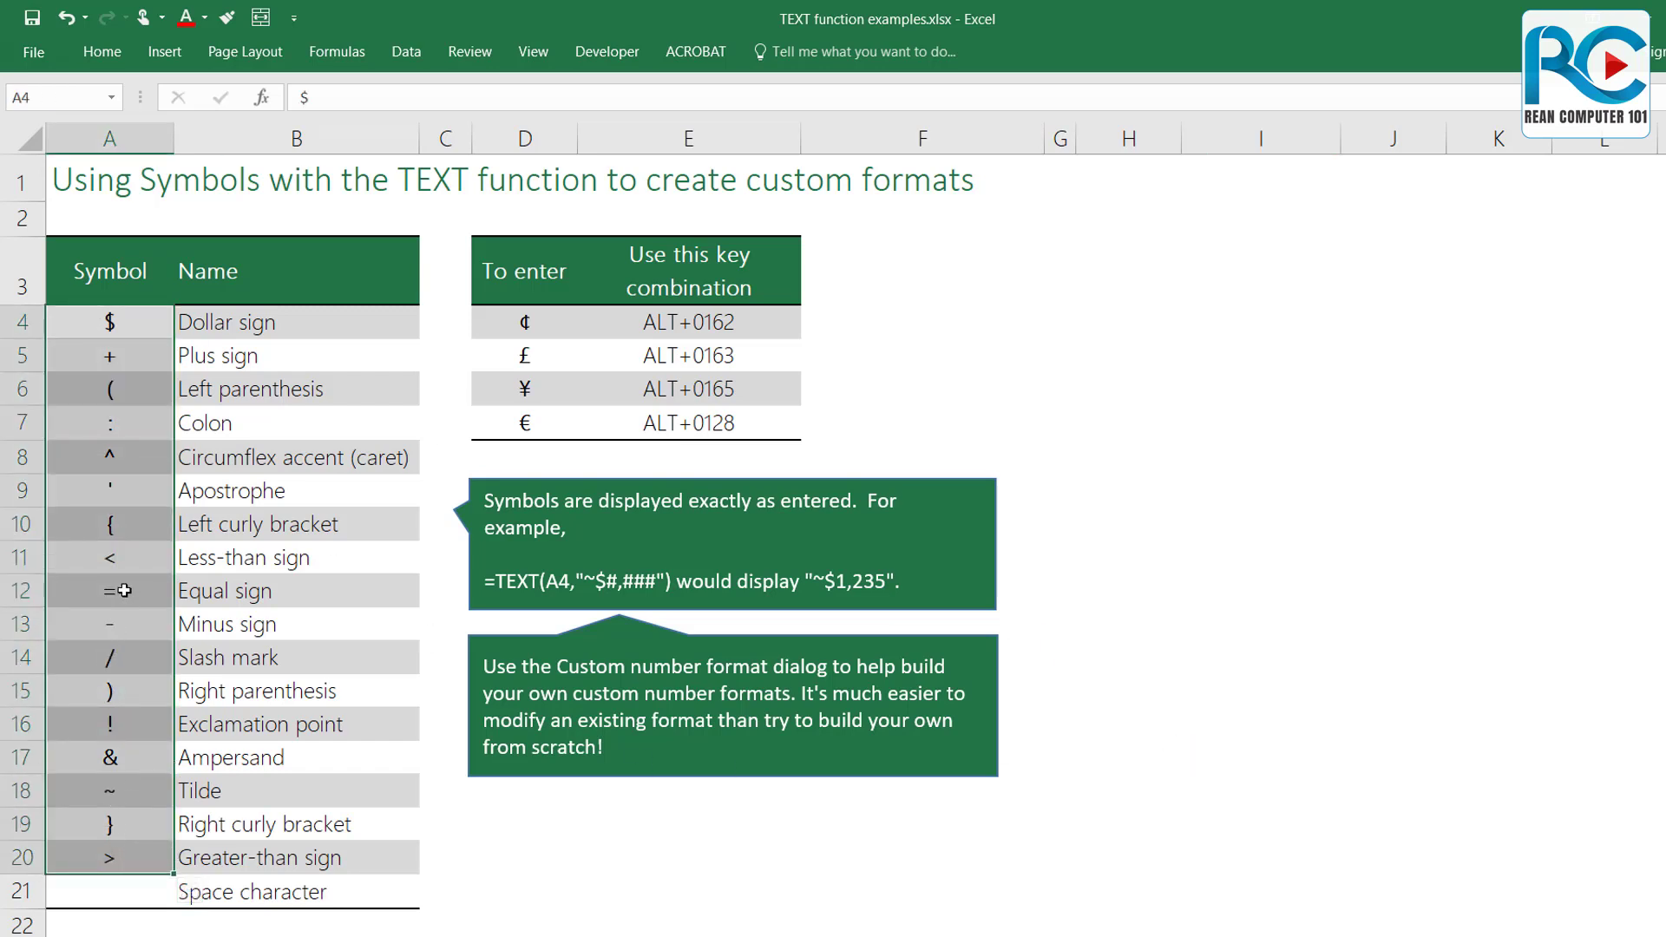
pyautogui.click(120, 725)
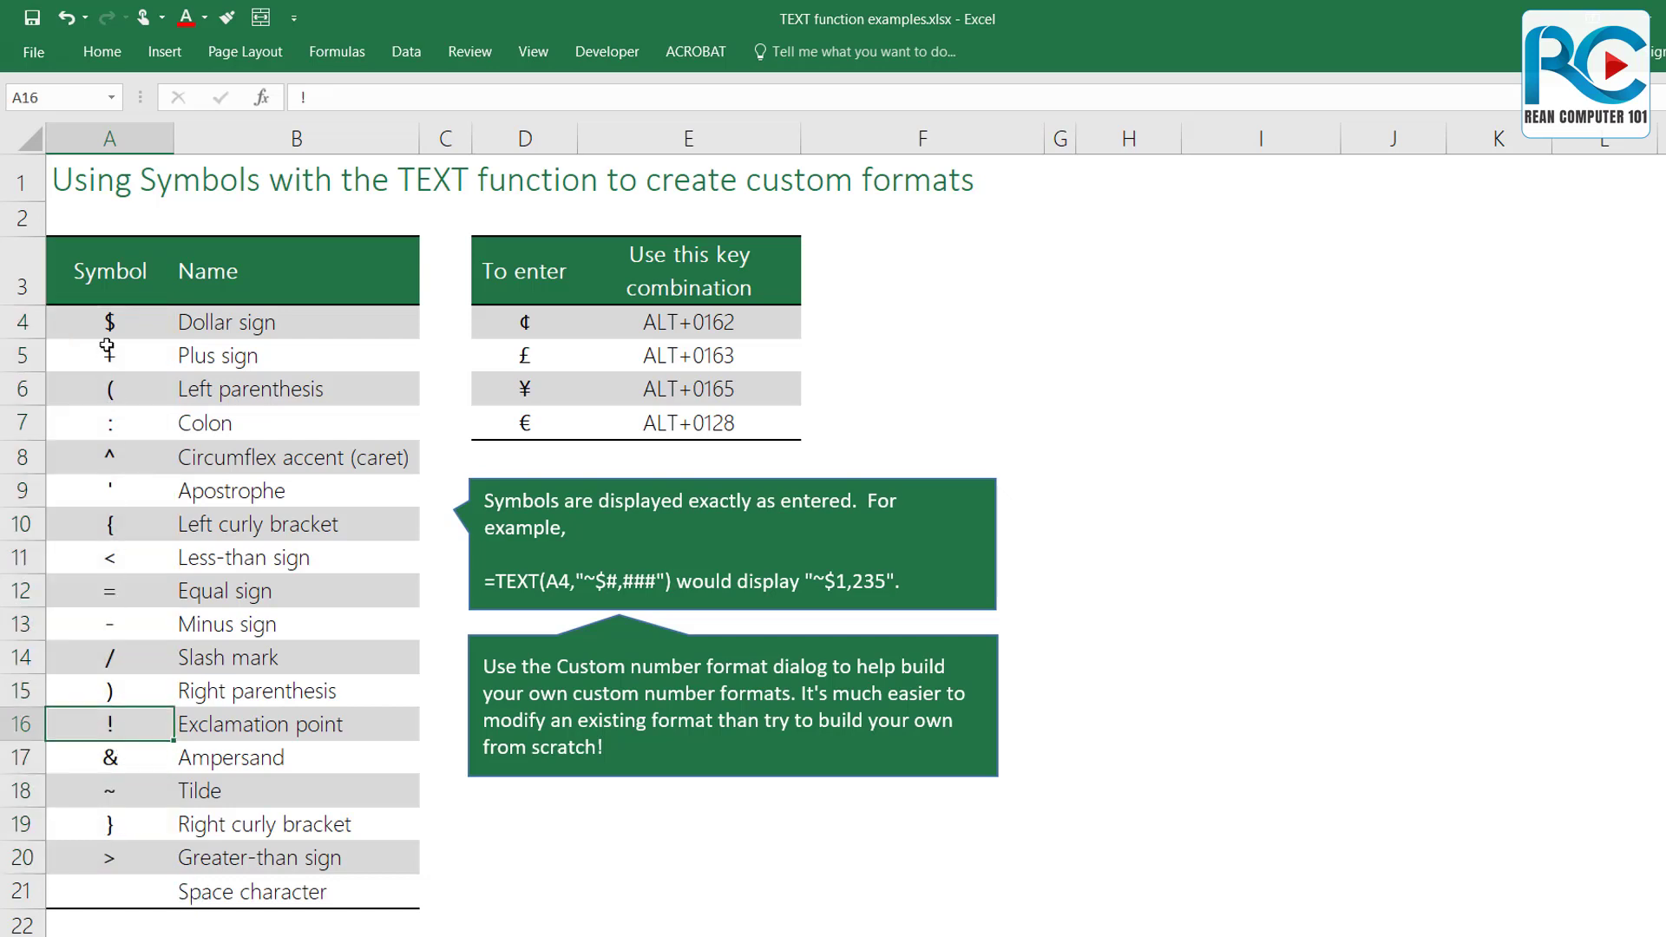
pyautogui.moveTo(110, 323); pyautogui.dragTo(110, 855)
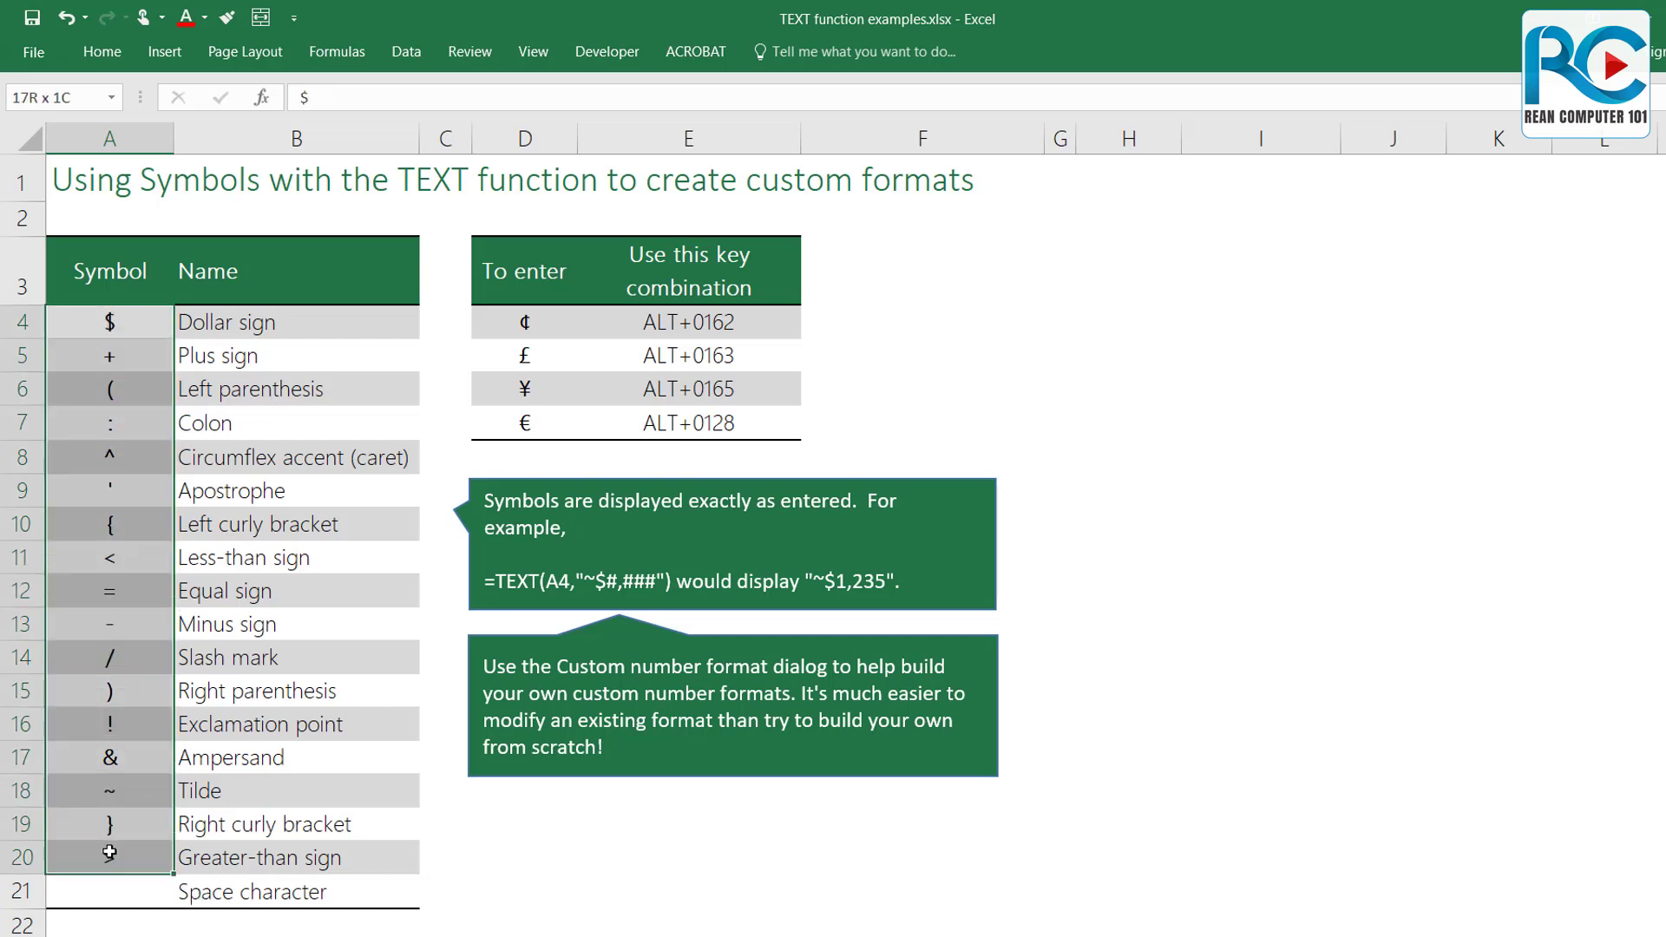
pyautogui.click(97, 883)
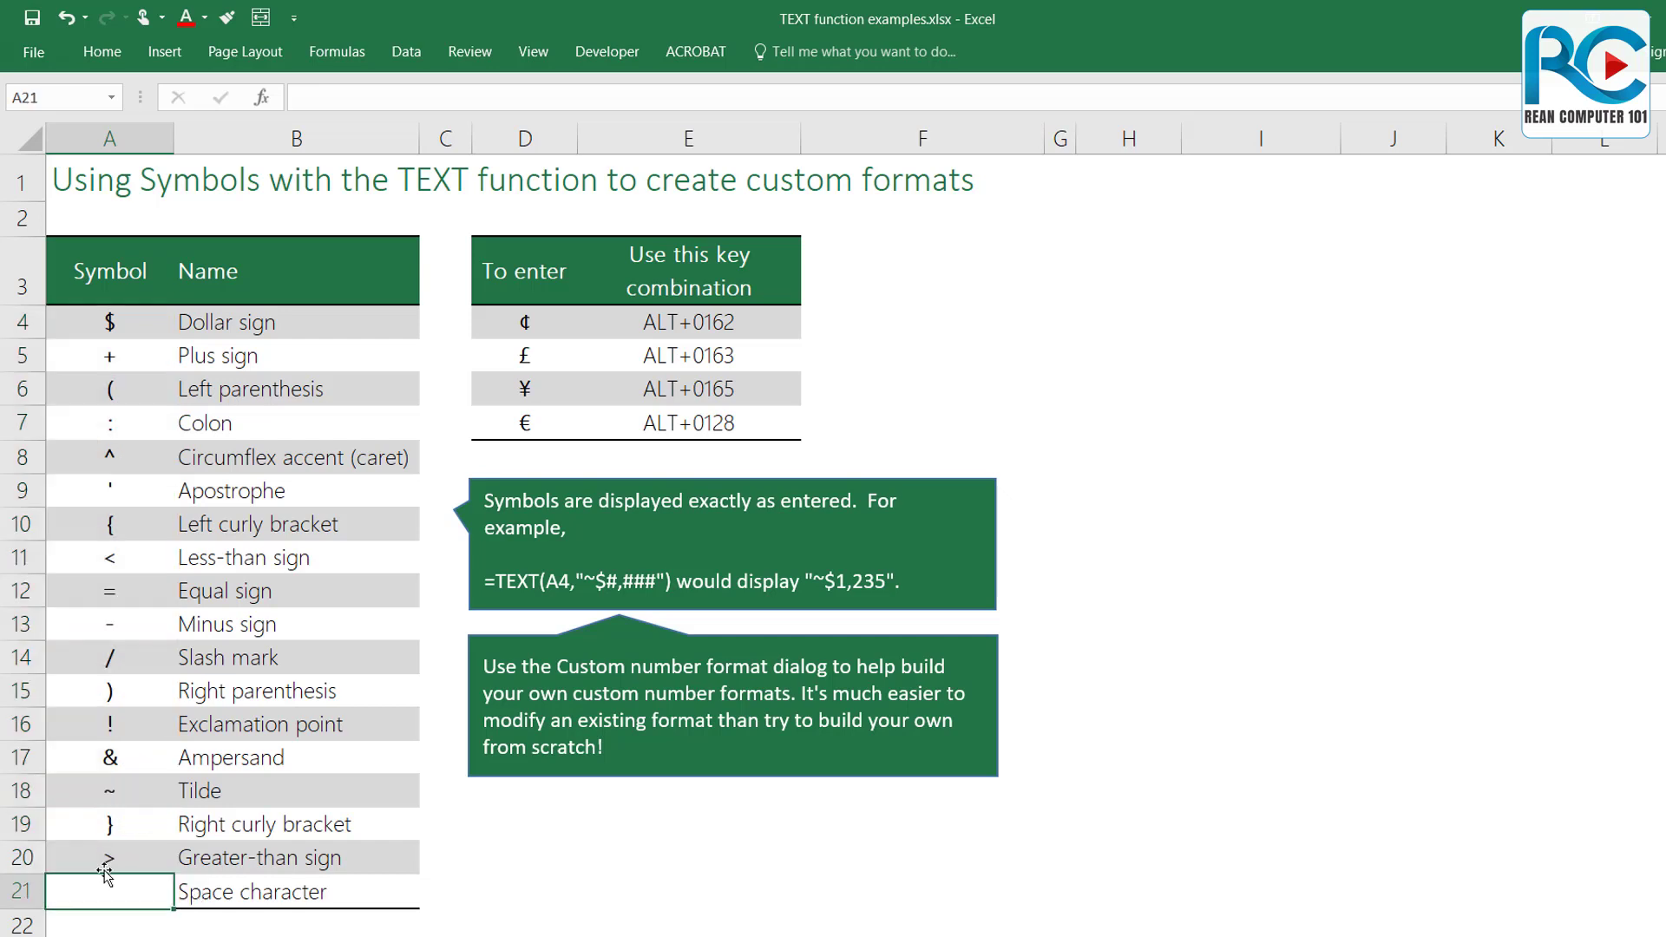
pyautogui.click(121, 324)
pyautogui.click(115, 356)
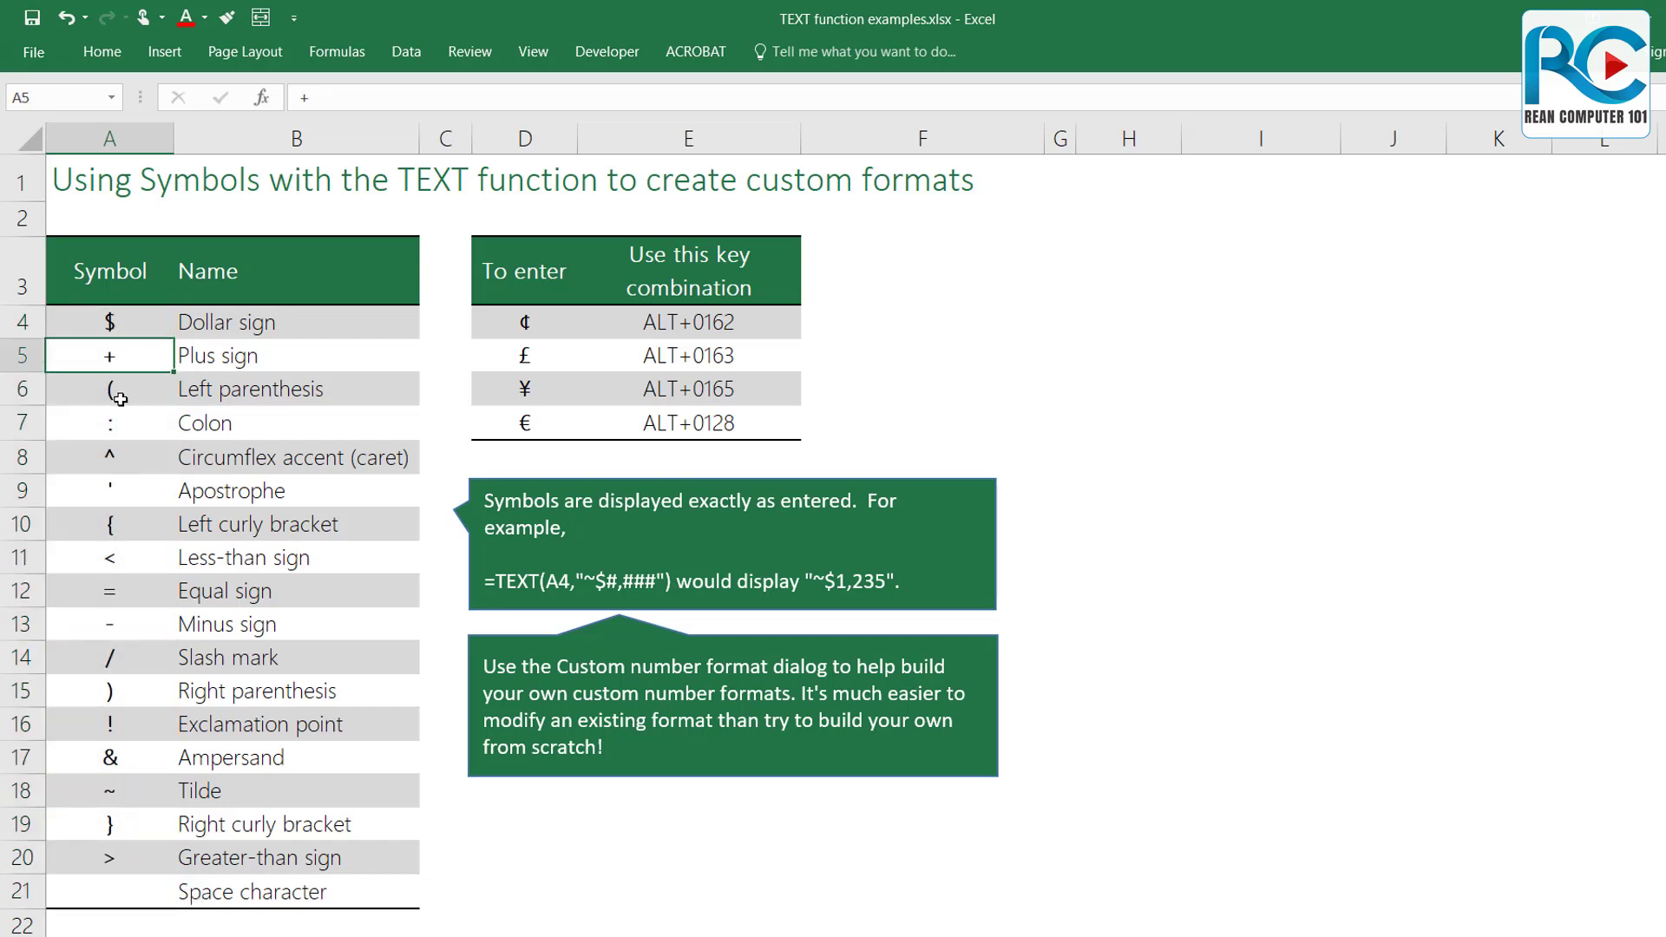
pyautogui.click(116, 384)
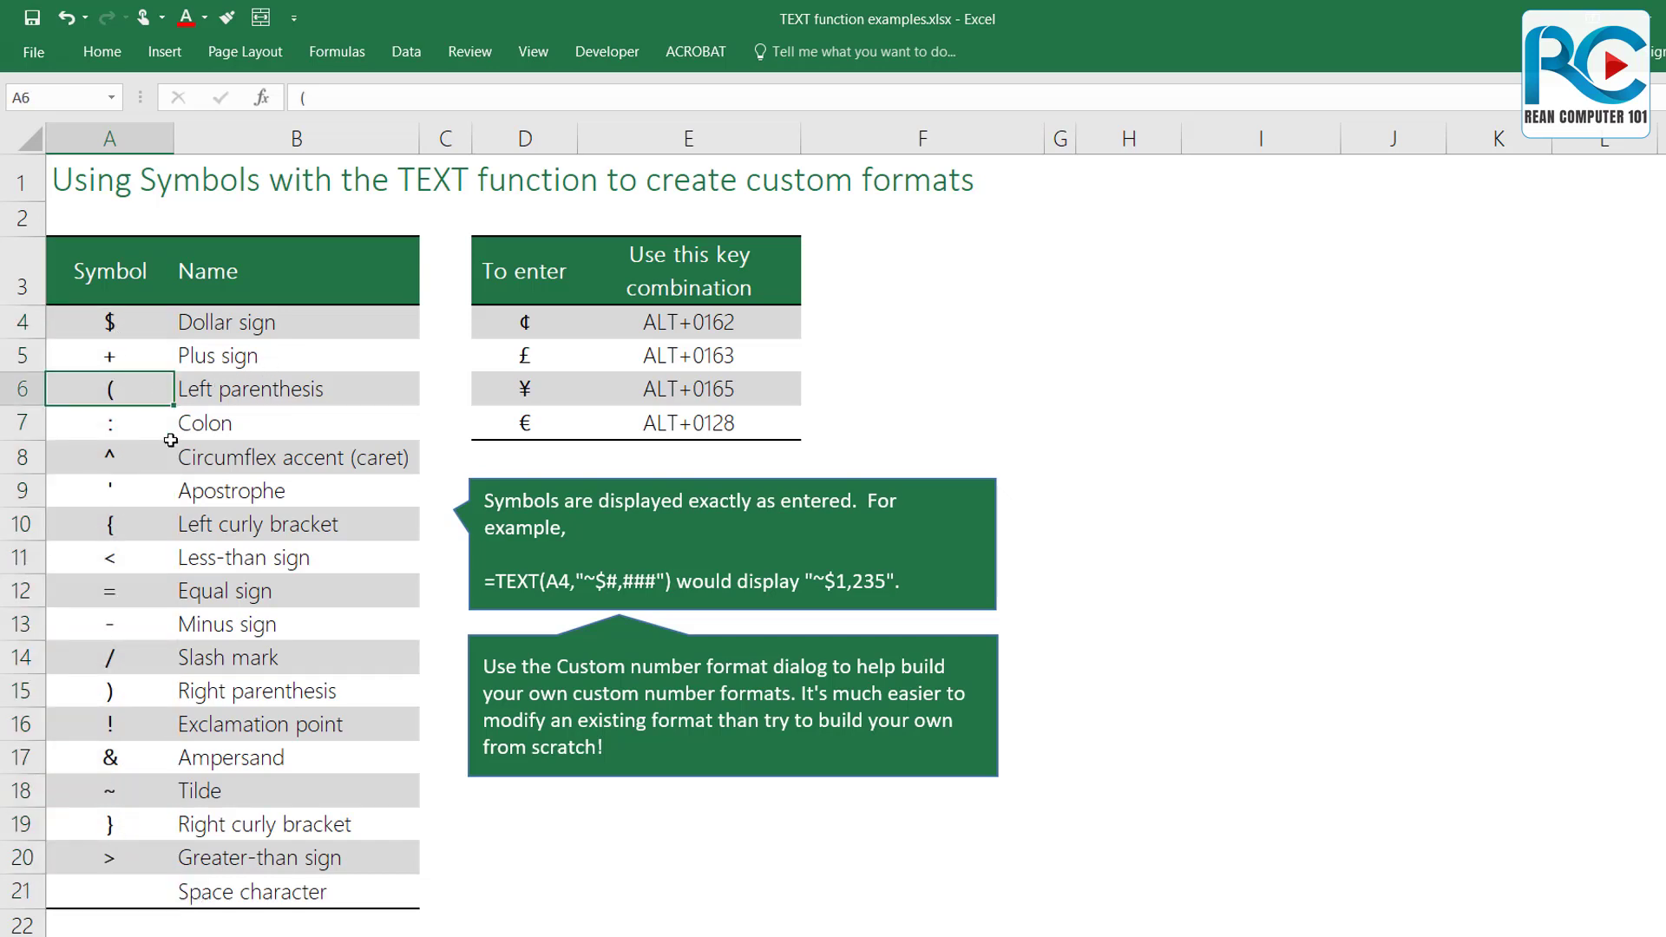
pyautogui.click(125, 427)
pyautogui.click(121, 457)
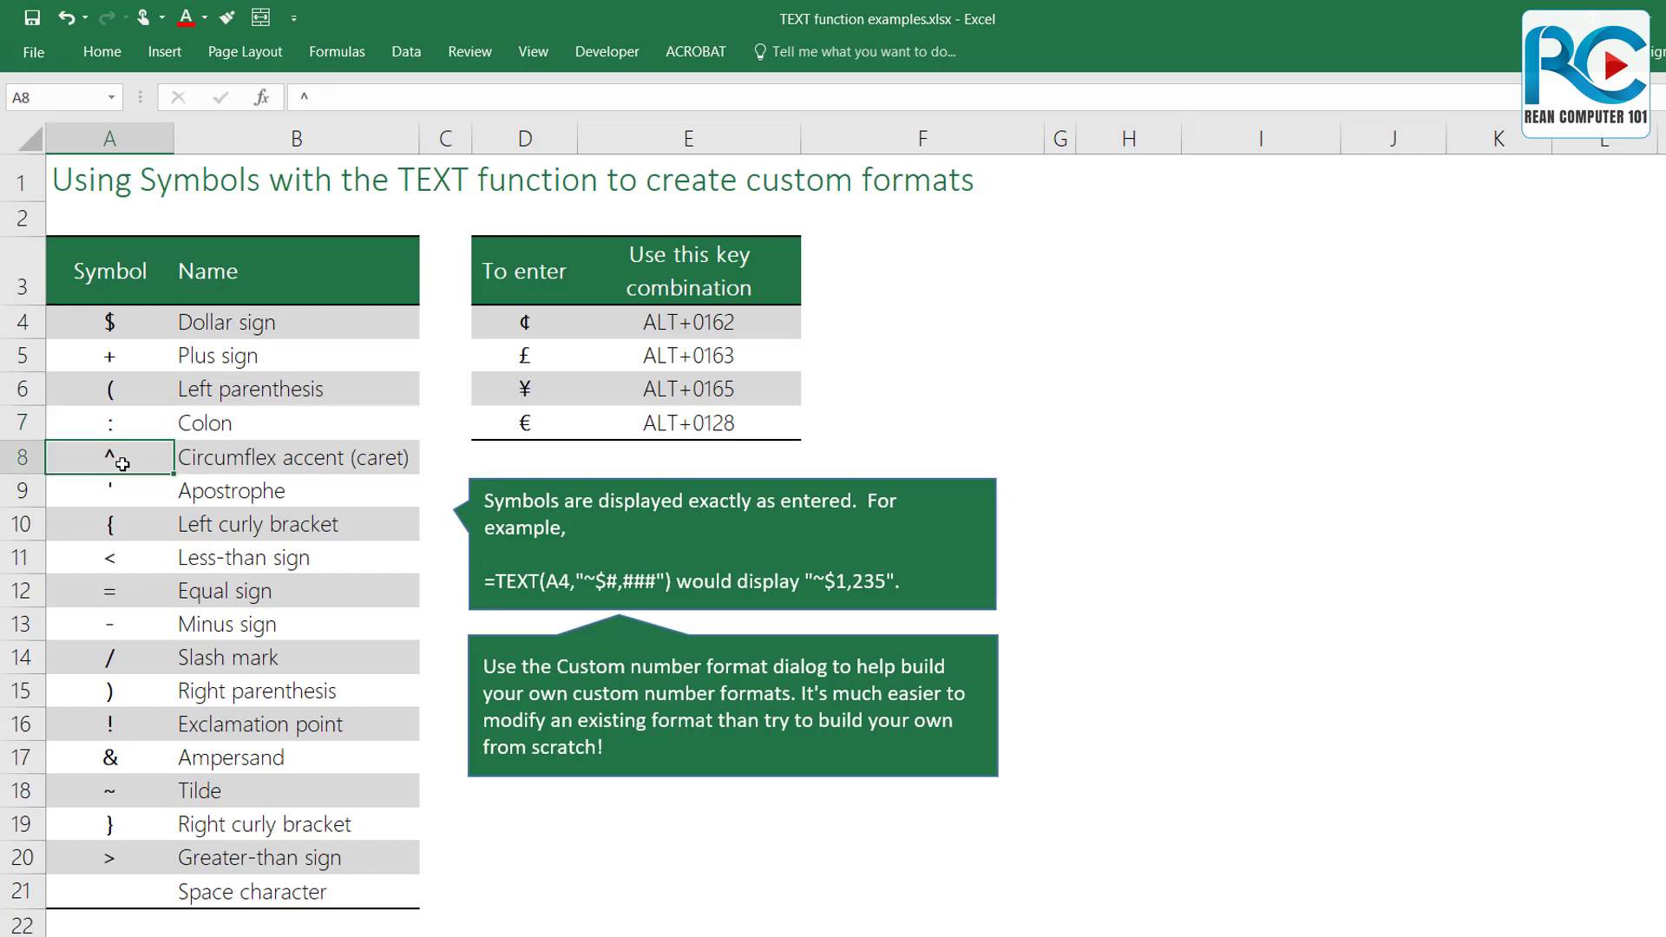
pyautogui.click(116, 495)
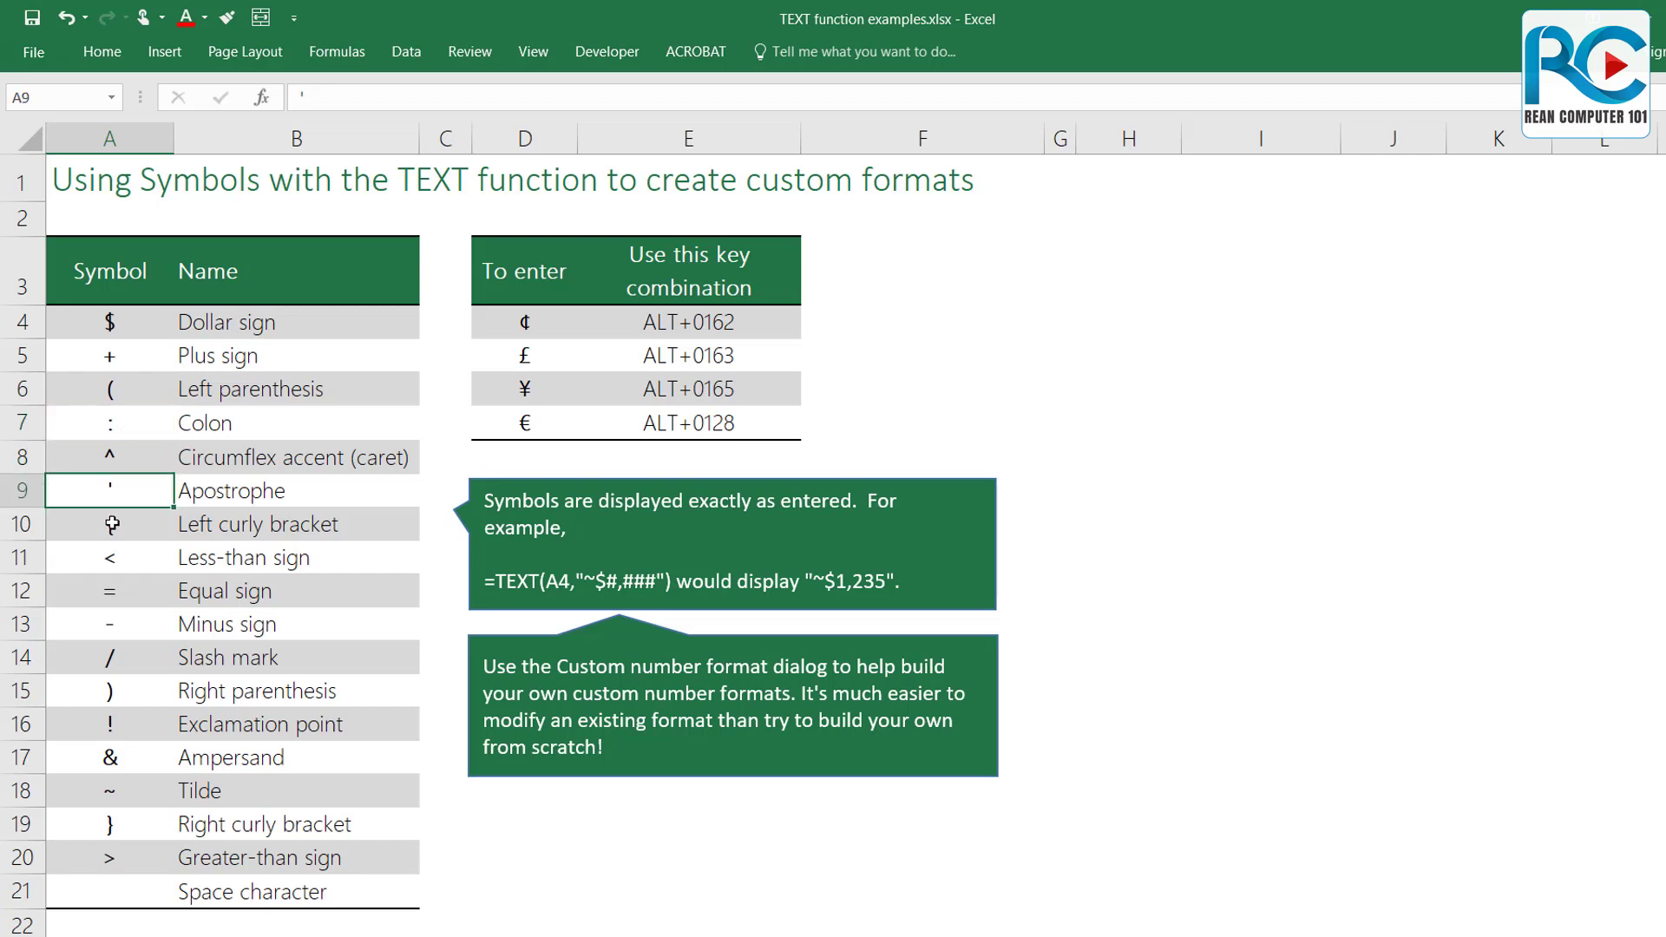
pyautogui.click(110, 525)
pyautogui.click(116, 559)
pyautogui.click(120, 593)
pyautogui.click(123, 660)
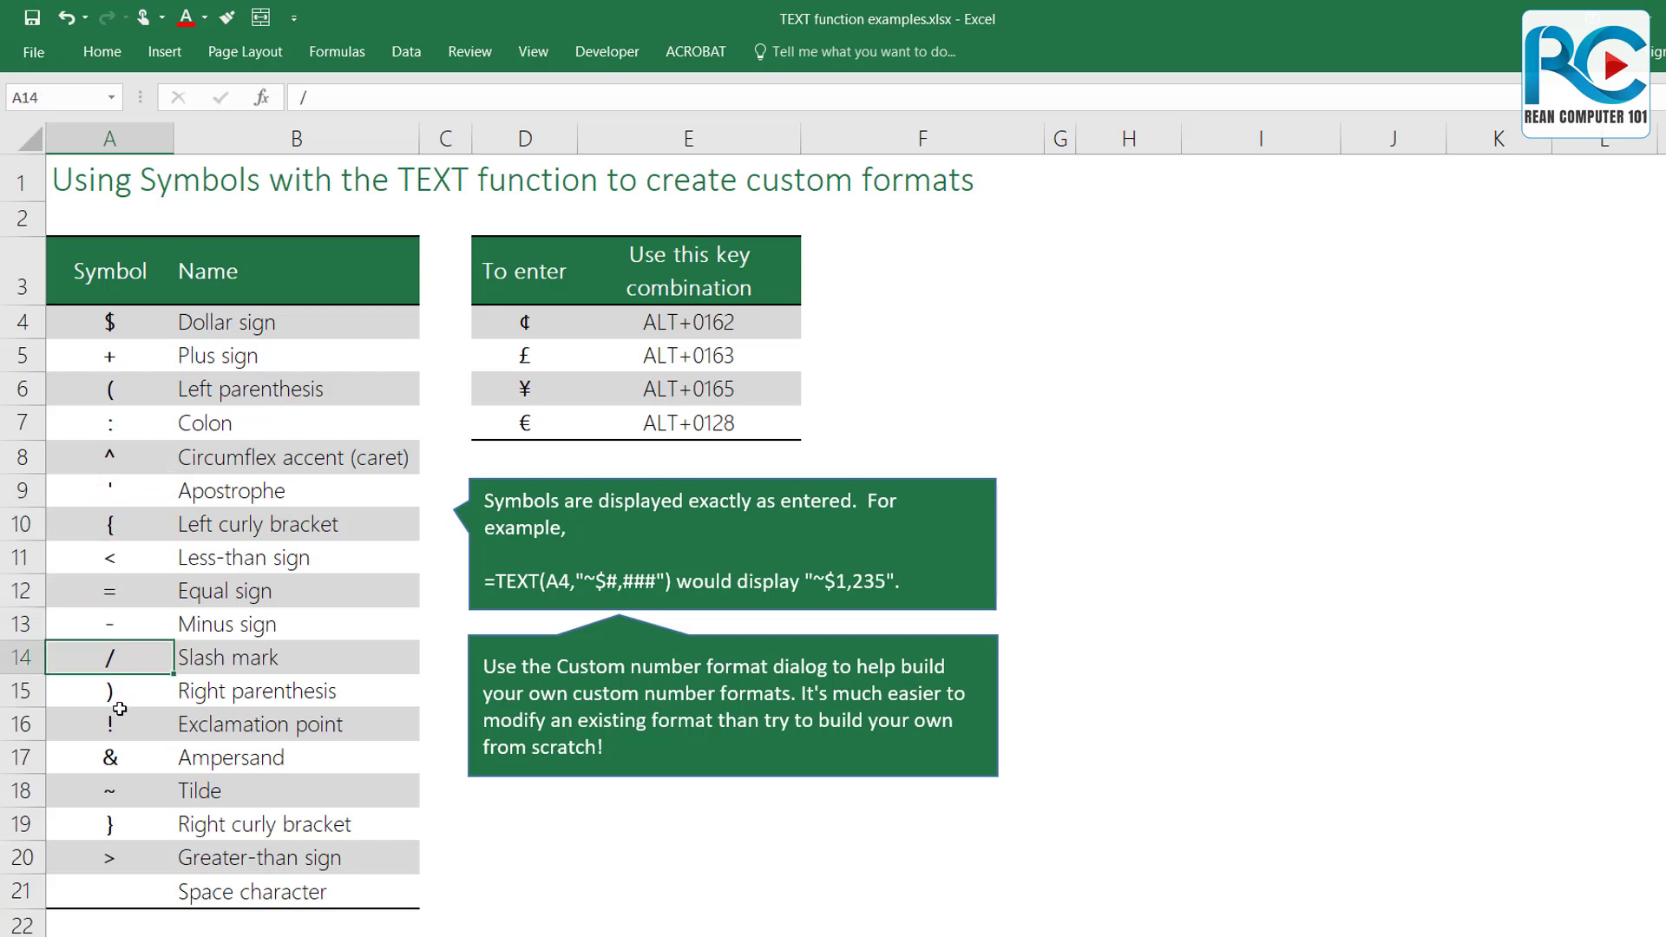
pyautogui.click(132, 783)
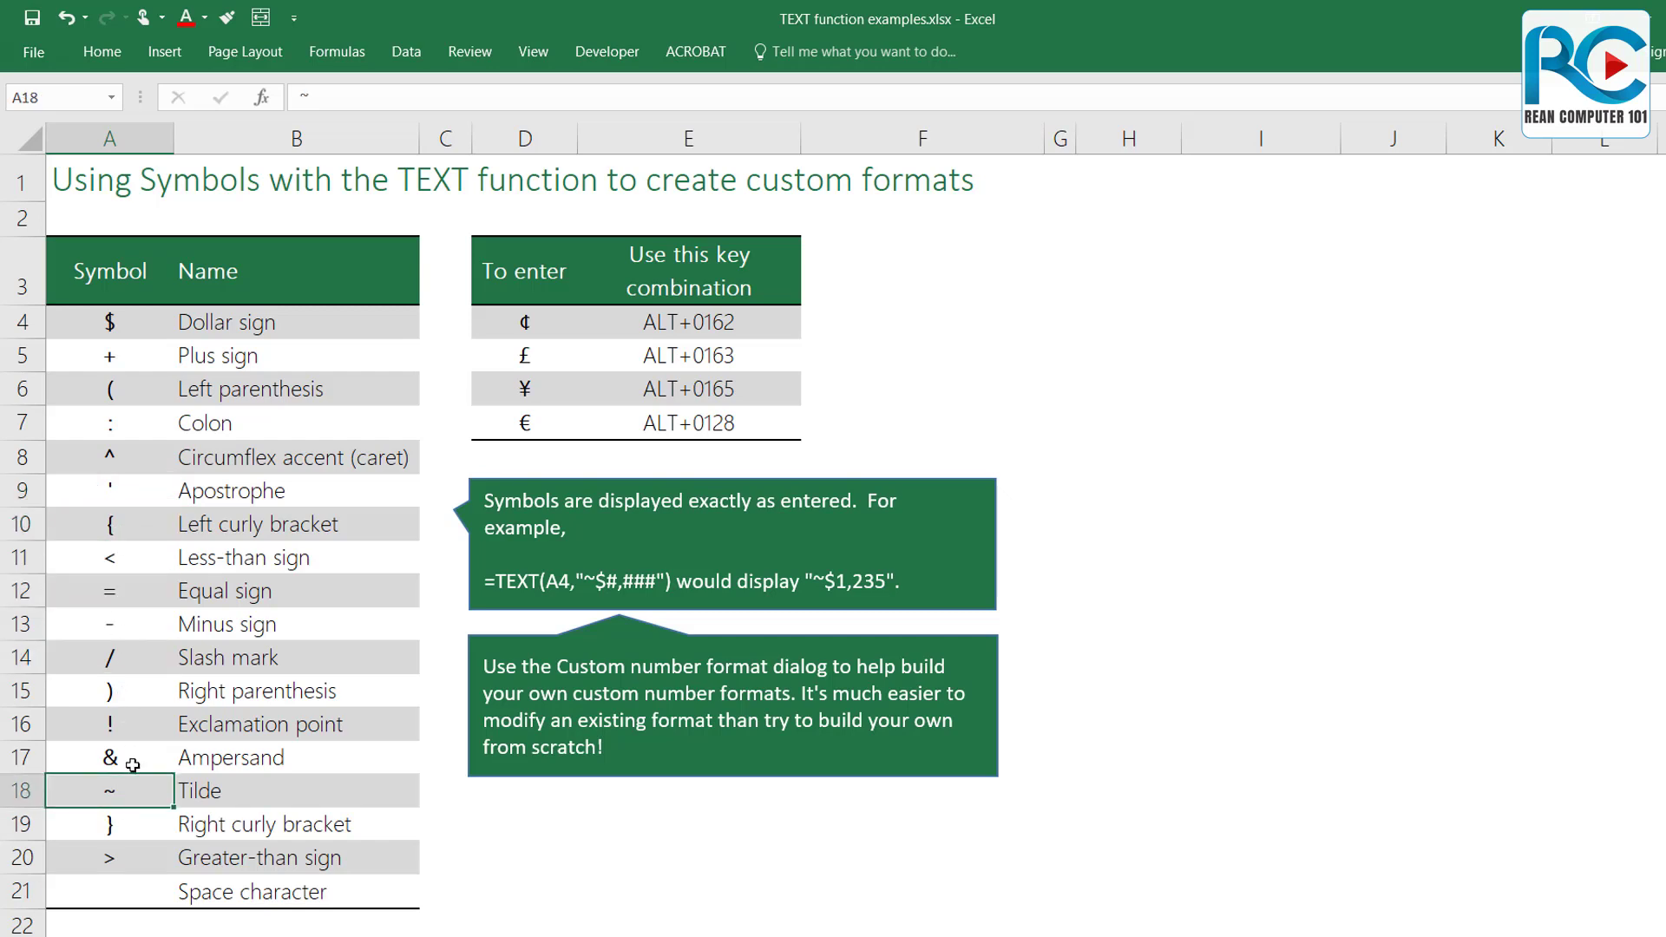
pyautogui.click(130, 762)
pyautogui.click(122, 793)
pyautogui.moveTo(531, 322); pyautogui.dragTo(544, 427)
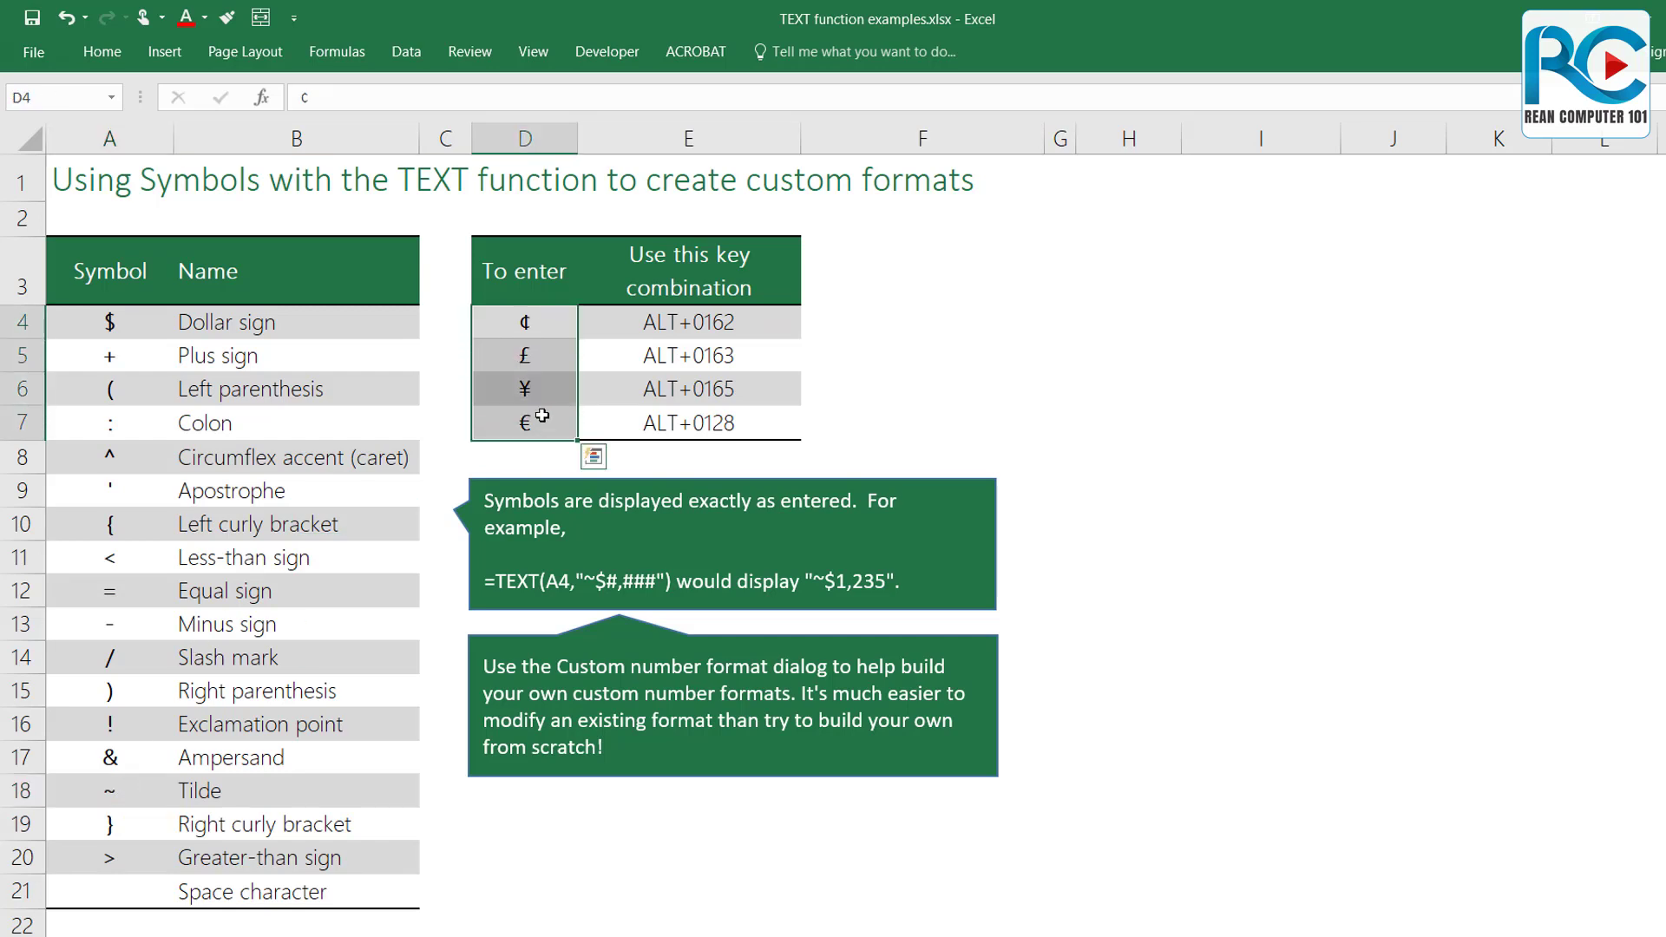
pyautogui.click(526, 328)
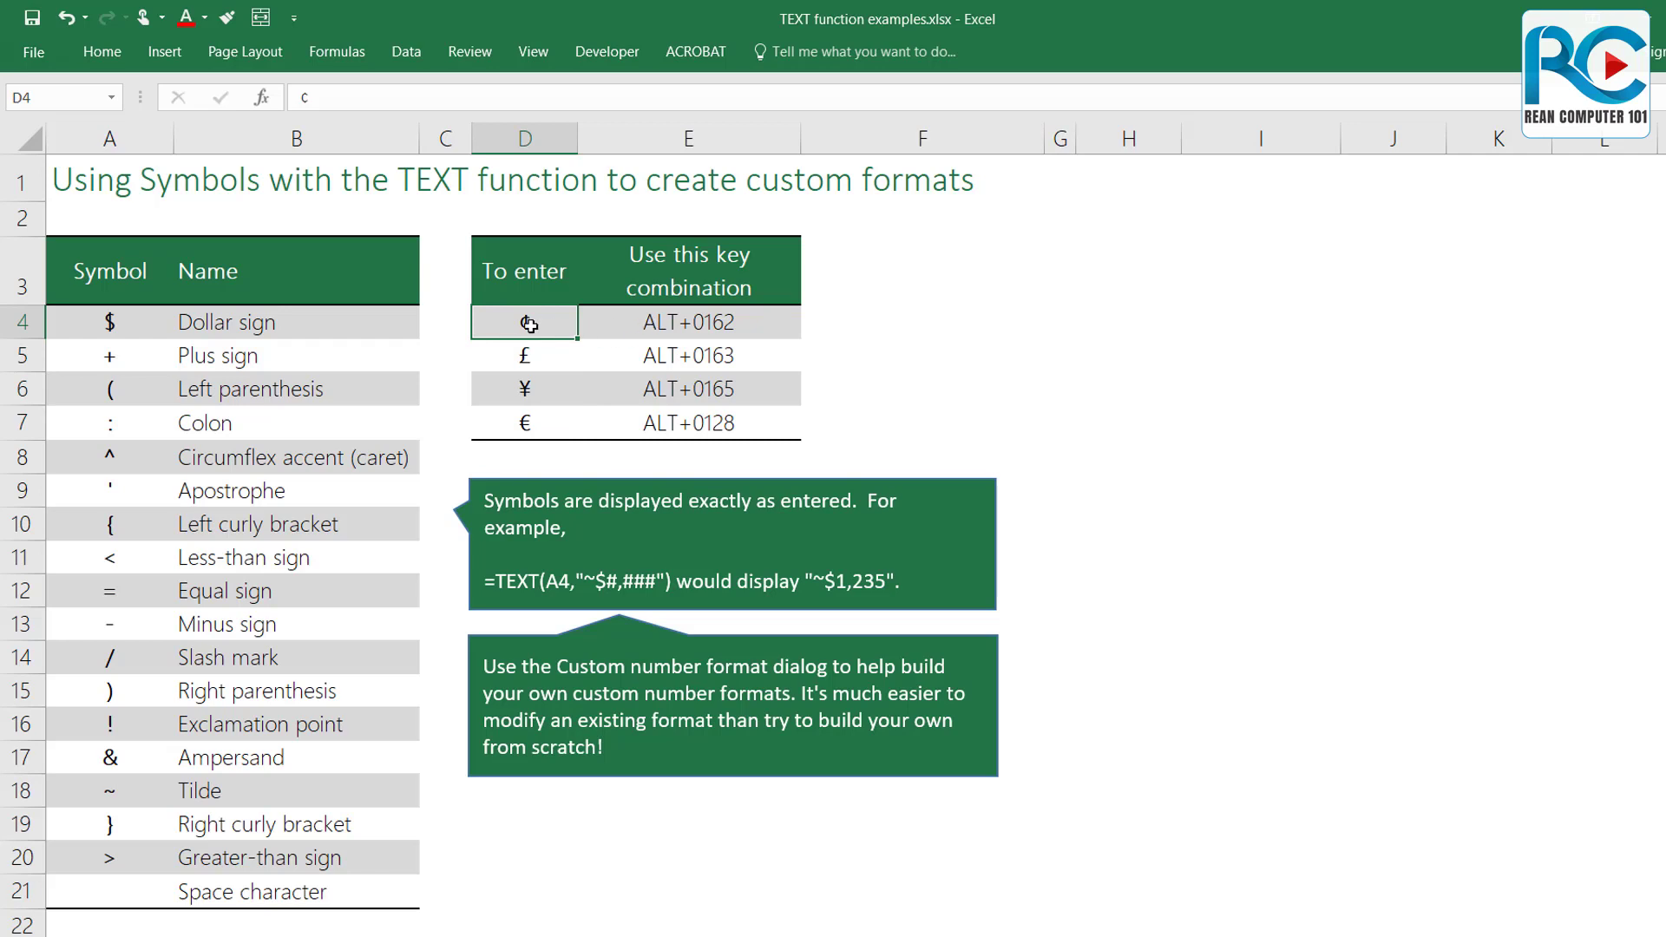
pyautogui.click(531, 356)
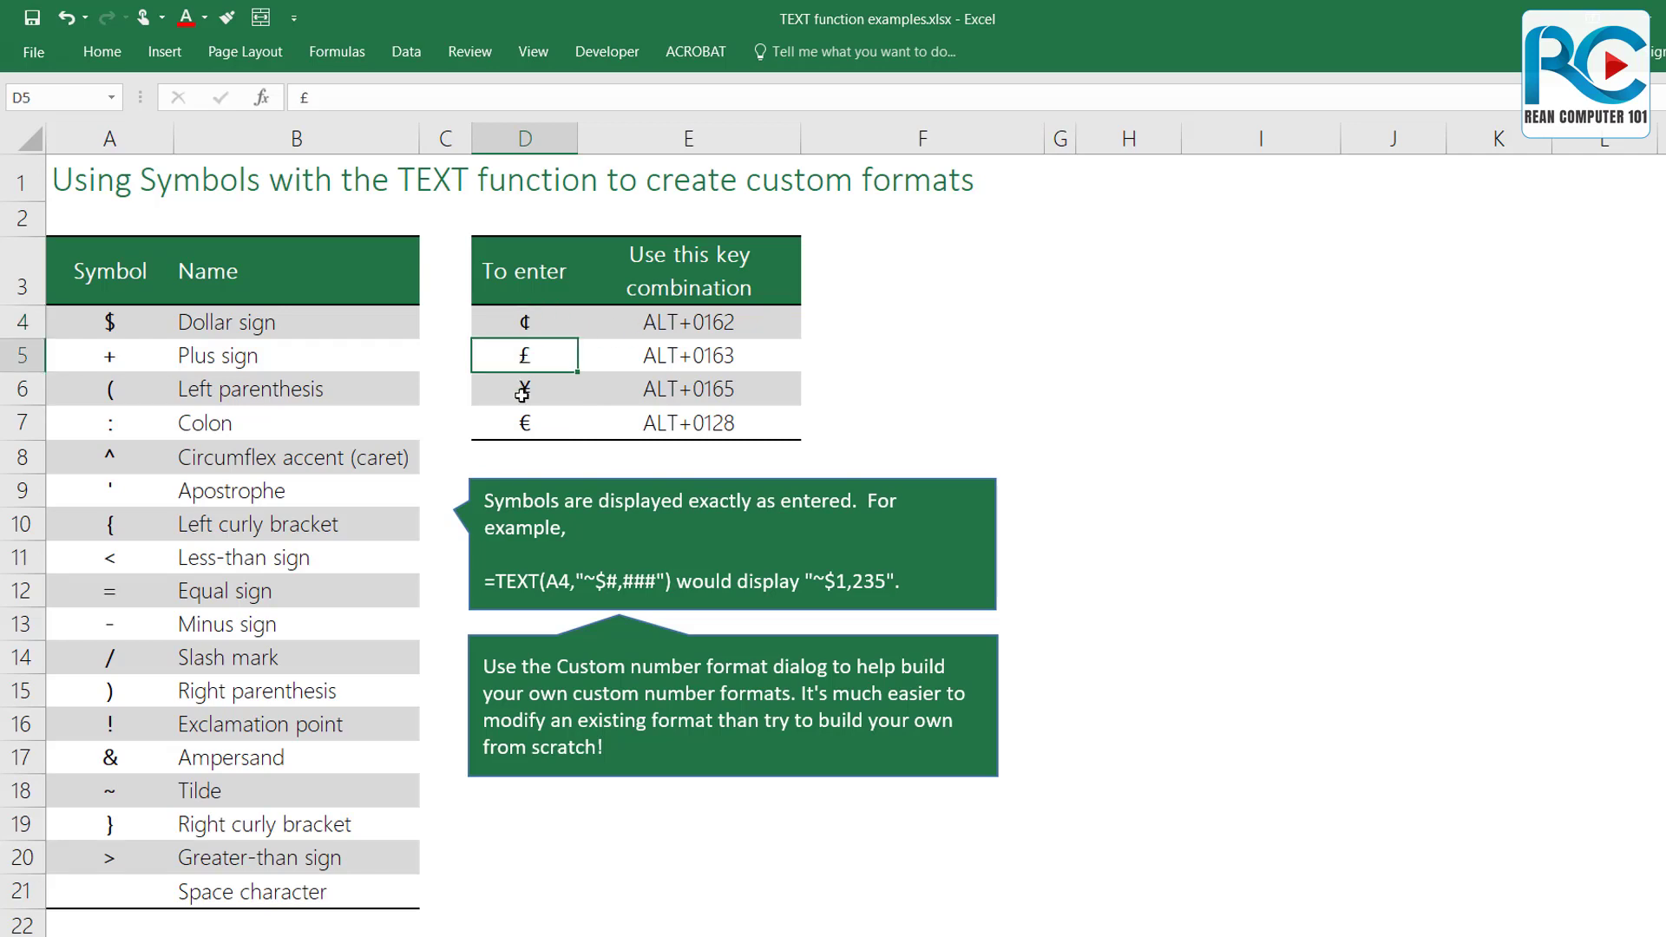
pyautogui.click(547, 387)
pyautogui.click(535, 423)
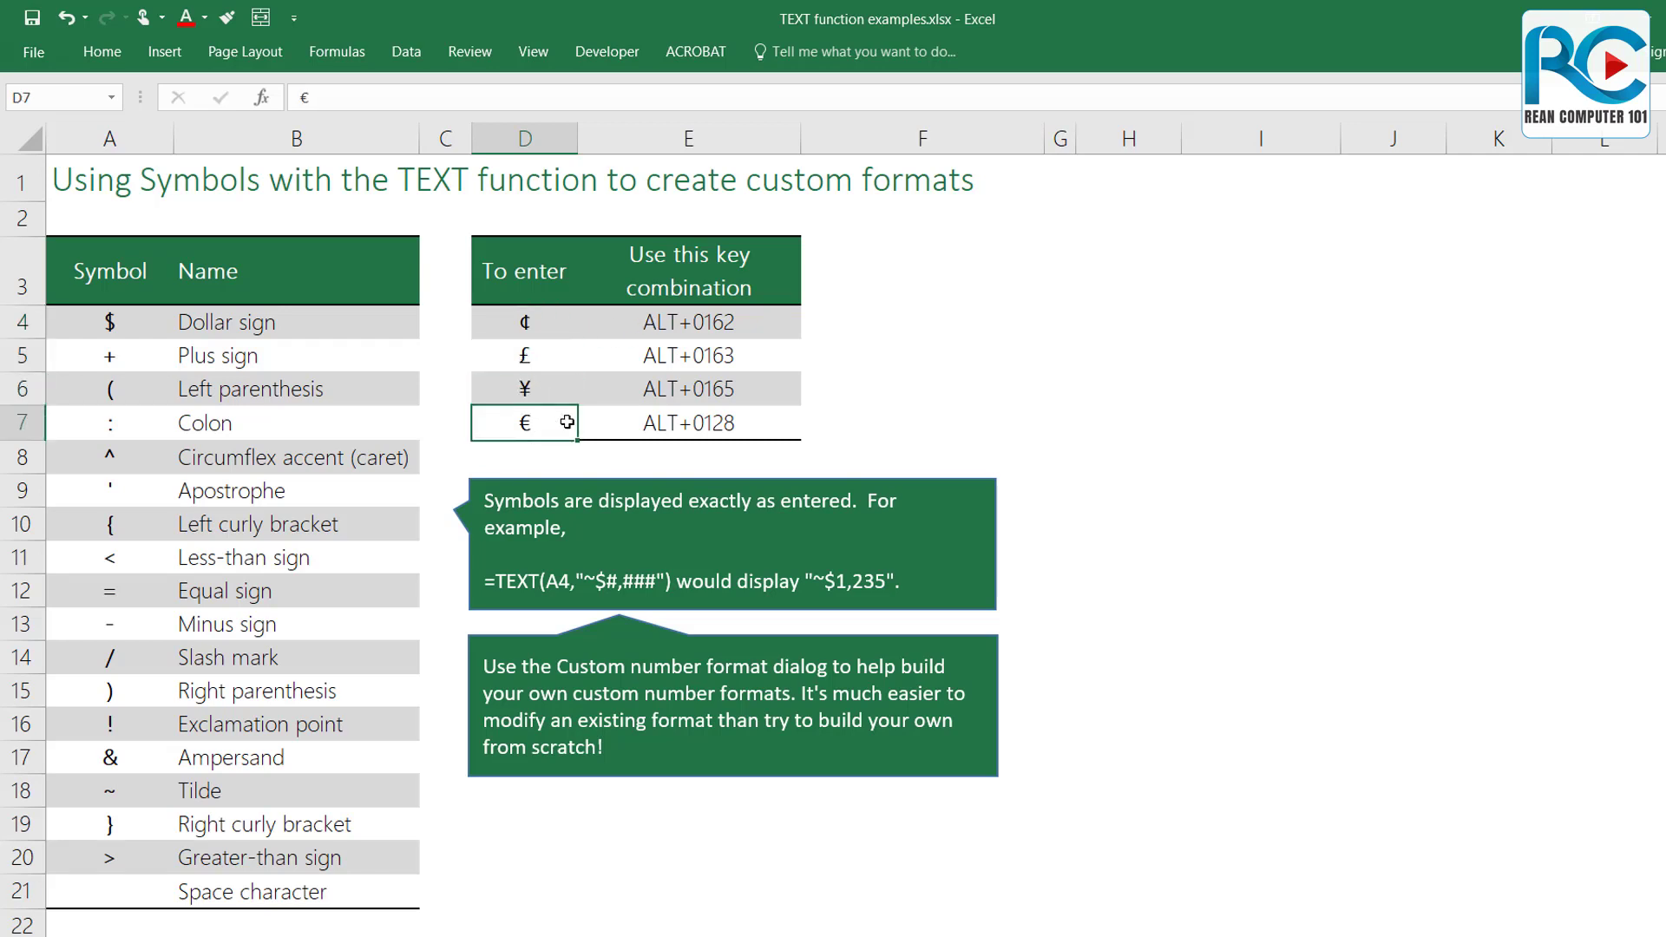
pyautogui.moveTo(686, 328); pyautogui.dragTo(719, 422)
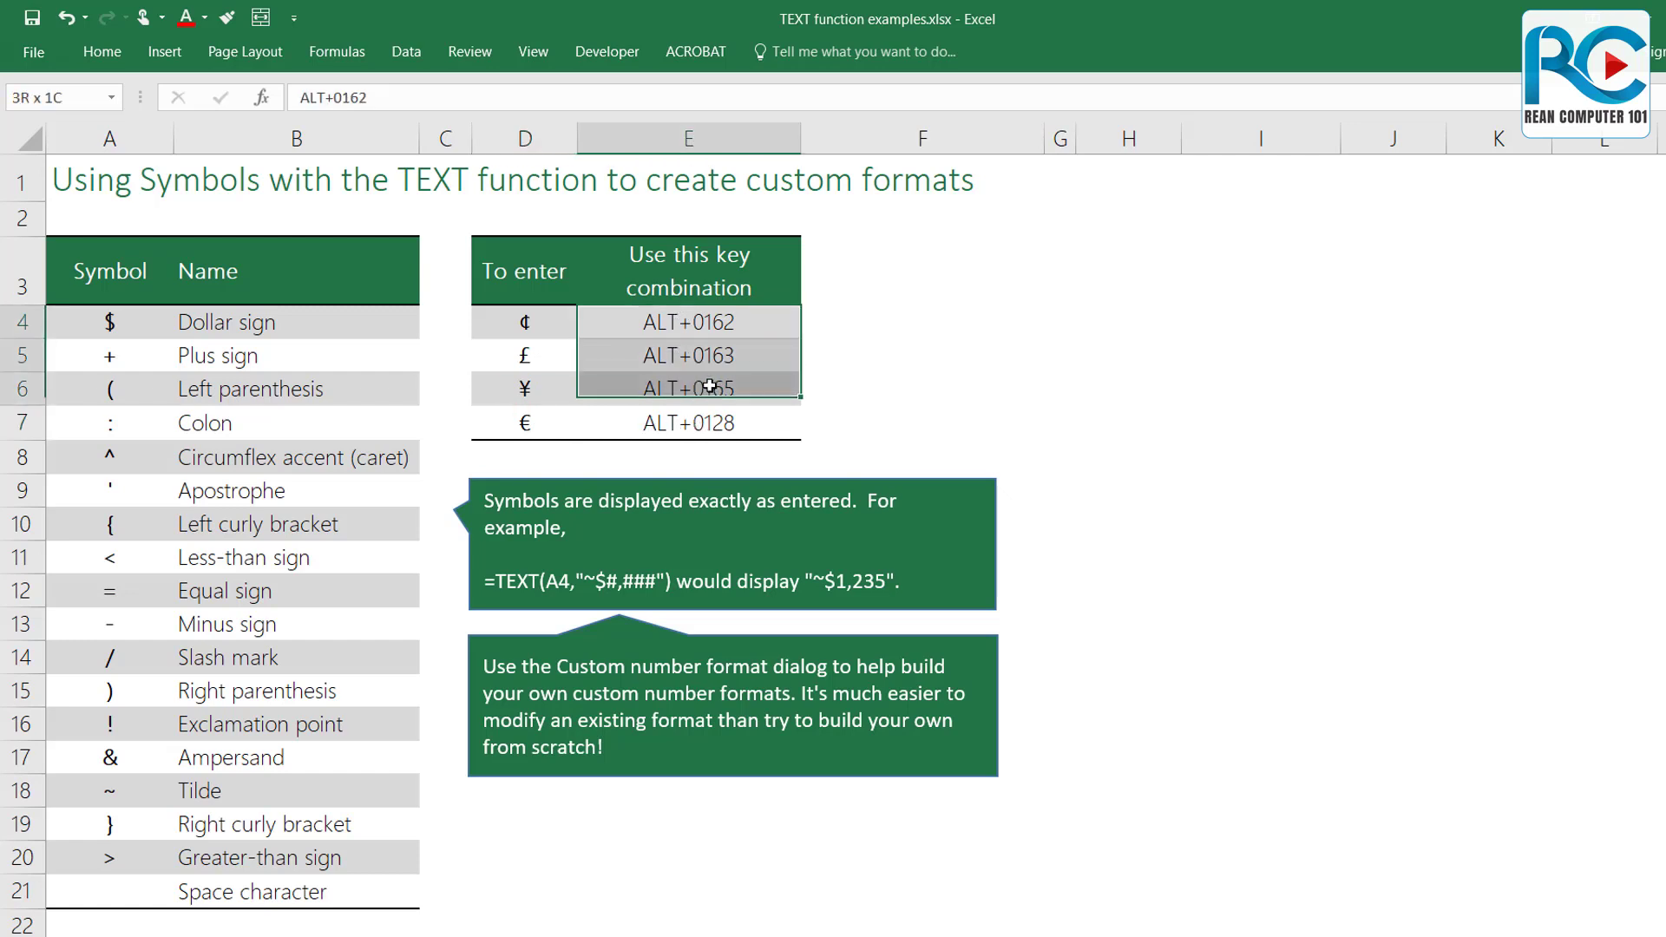
pyautogui.click(652, 321)
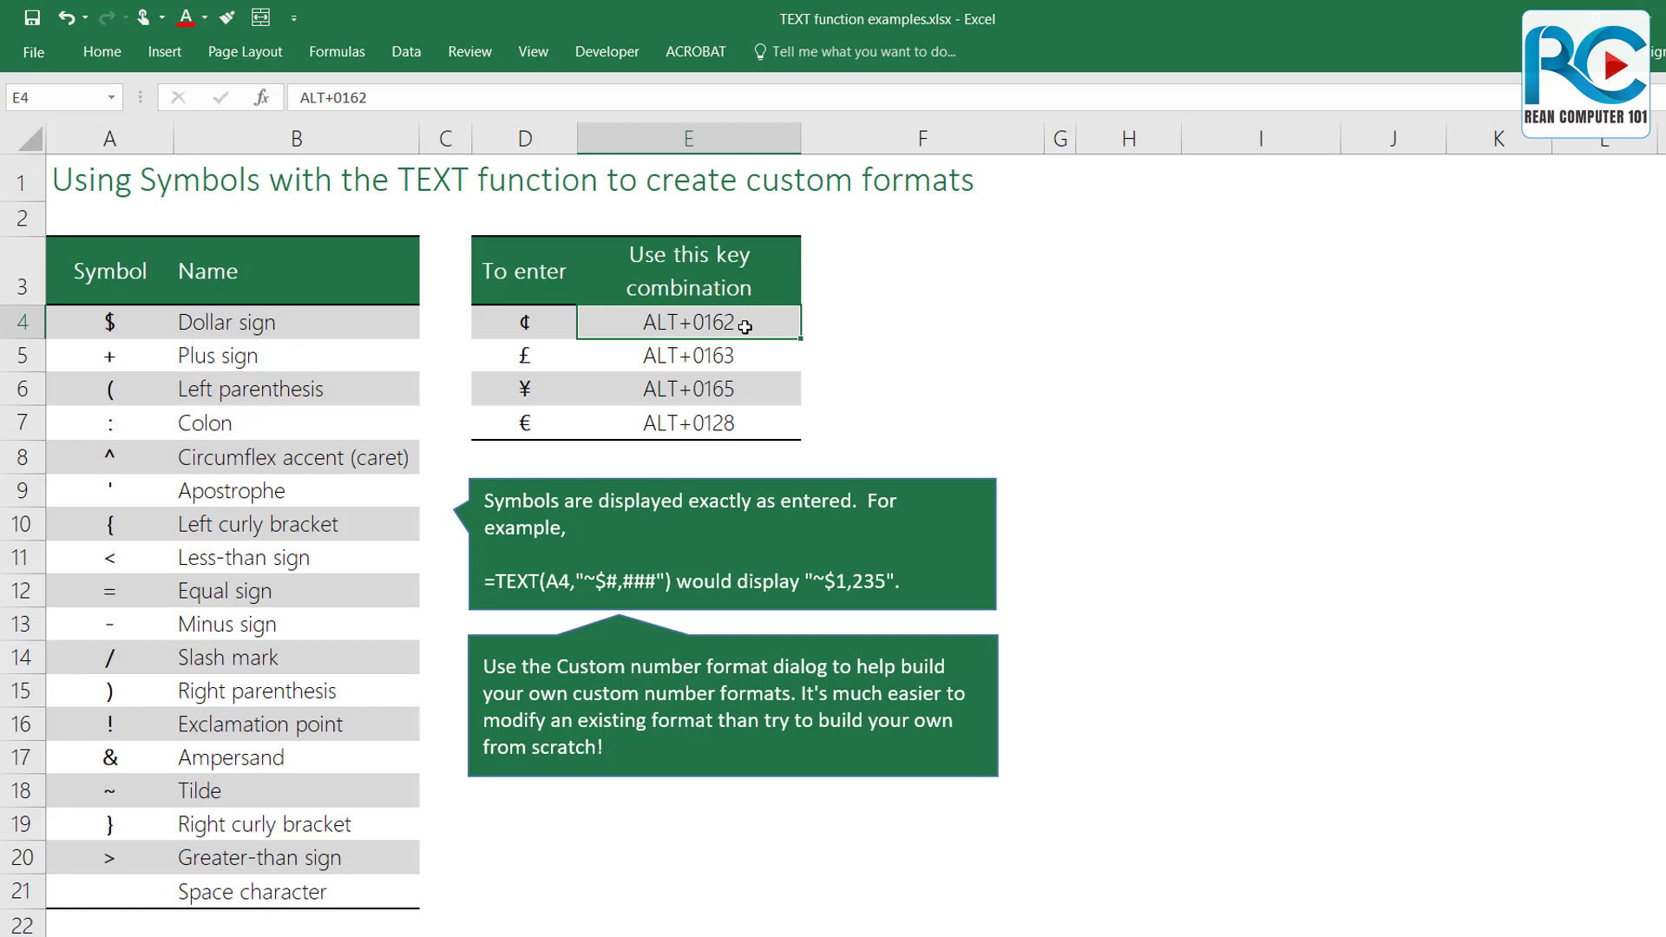
pyautogui.click(515, 579)
pyautogui.doubleClick(516, 579)
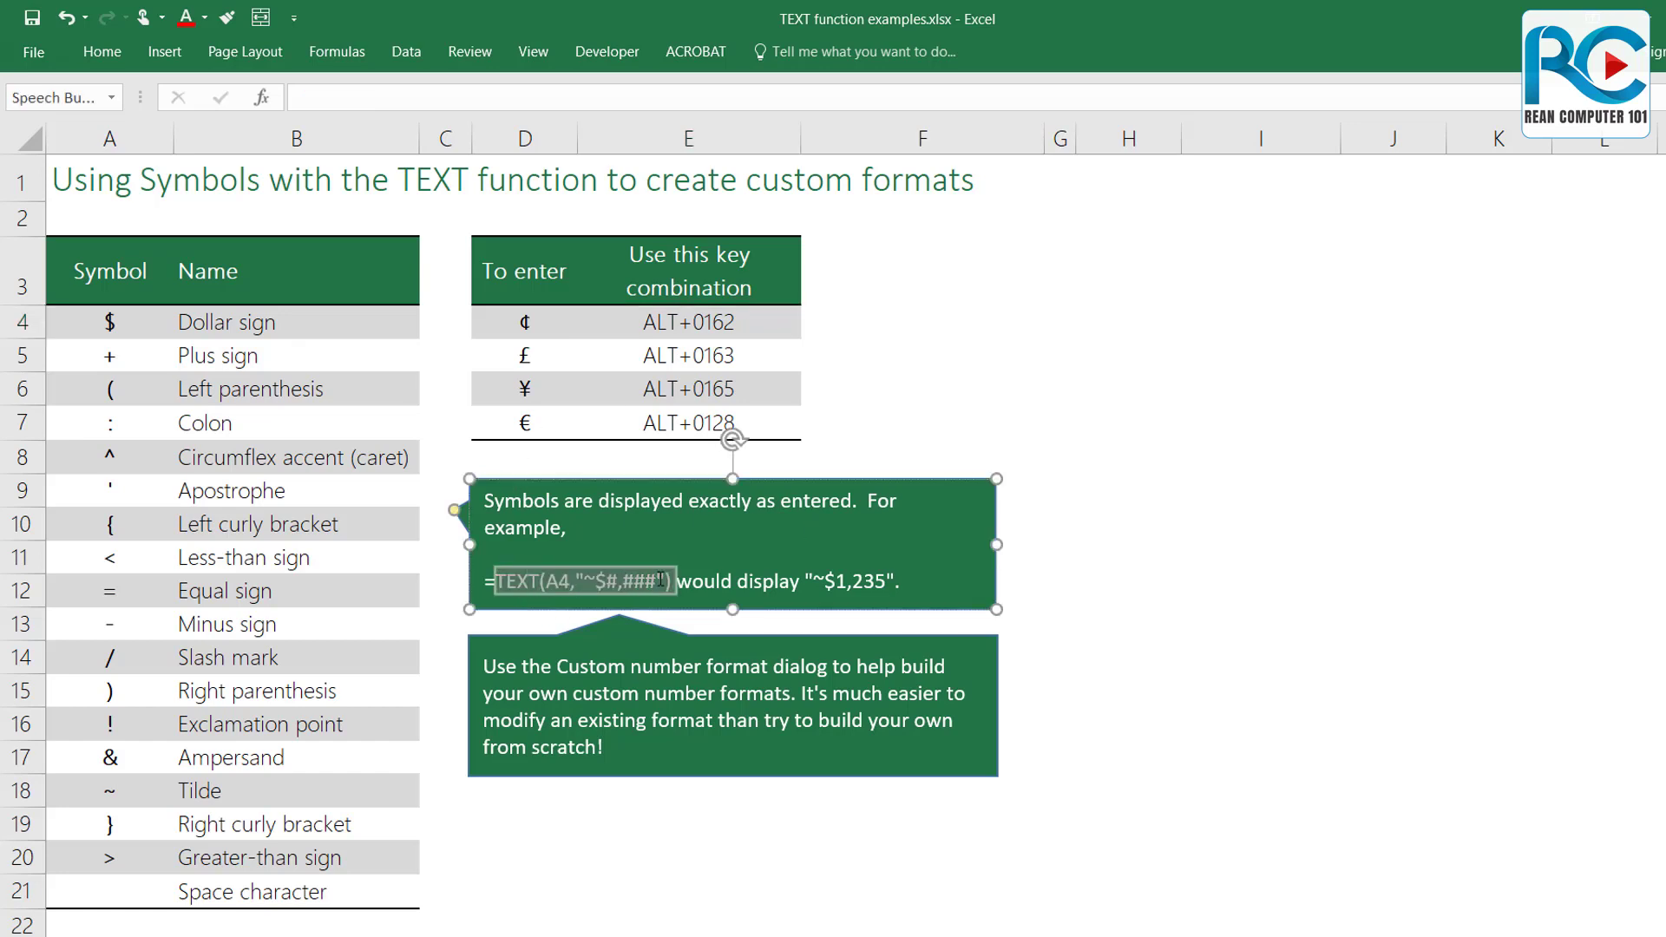
pyautogui.click(599, 579)
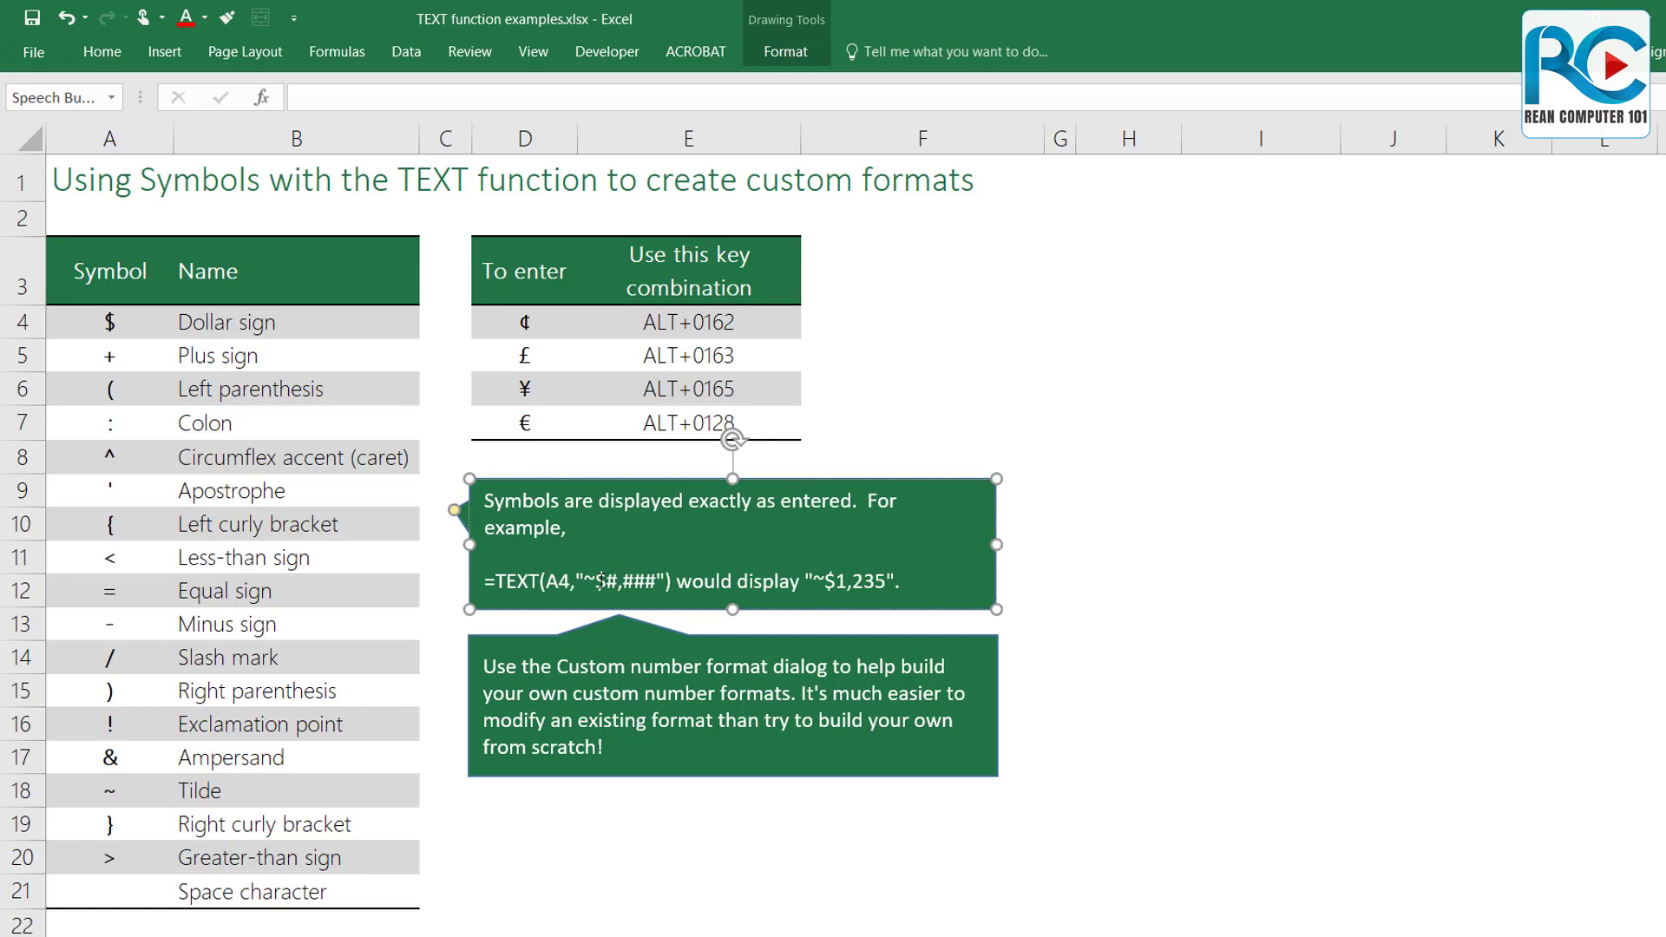
pyautogui.moveTo(607, 580); pyautogui.dragTo(585, 582)
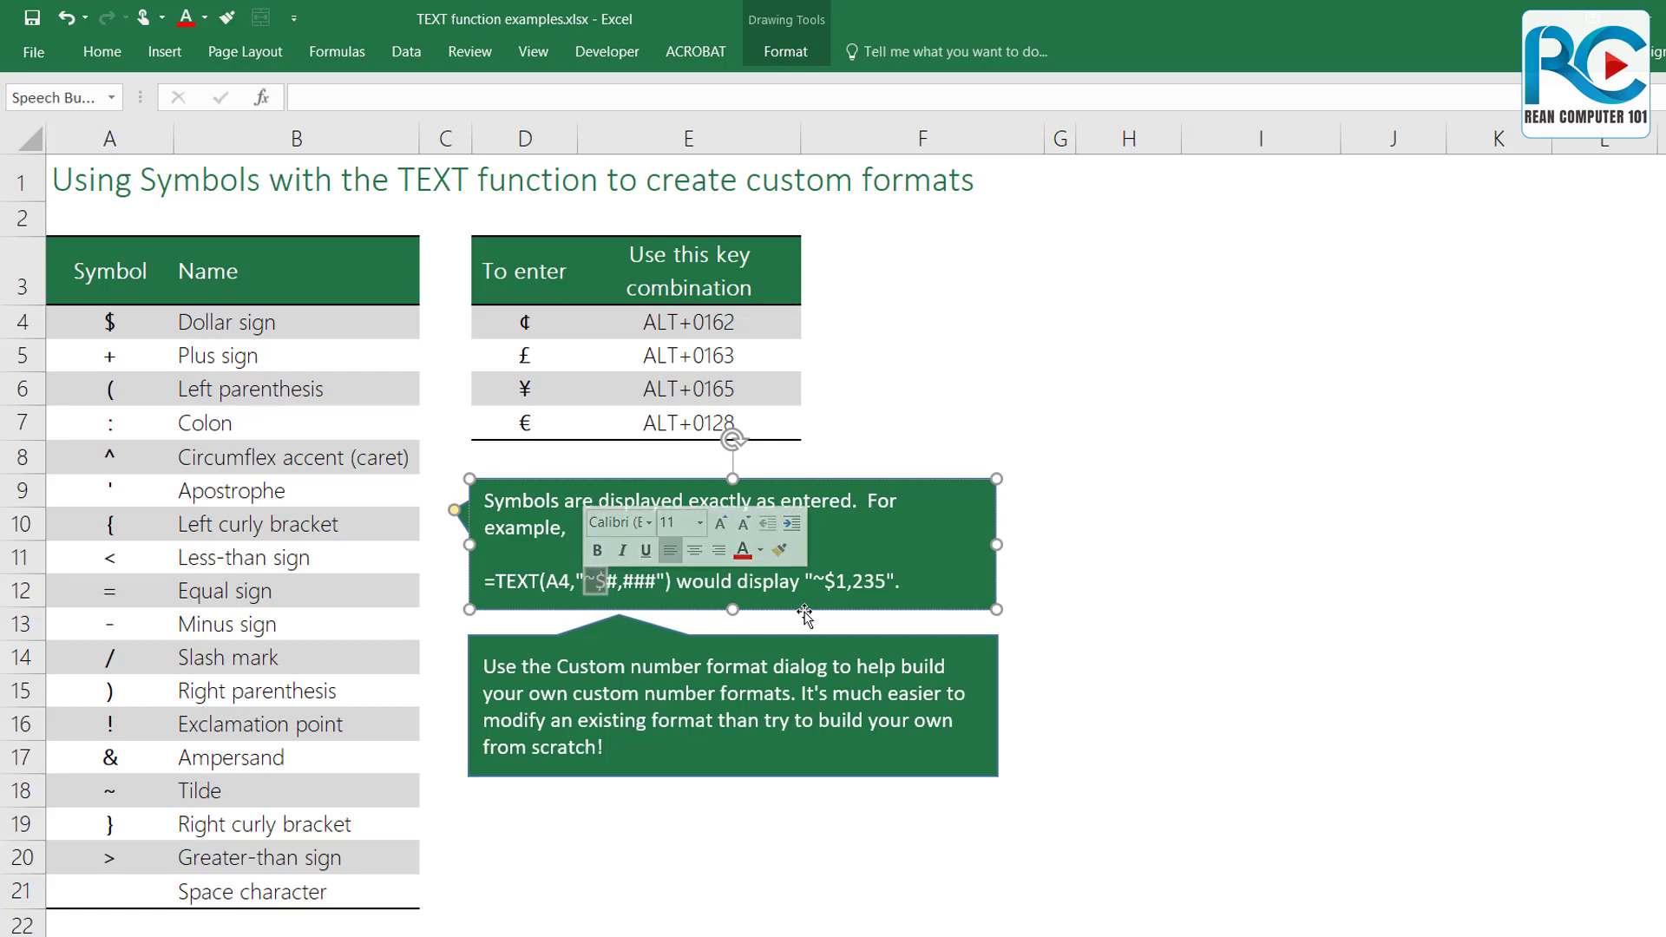
pyautogui.click(594, 582)
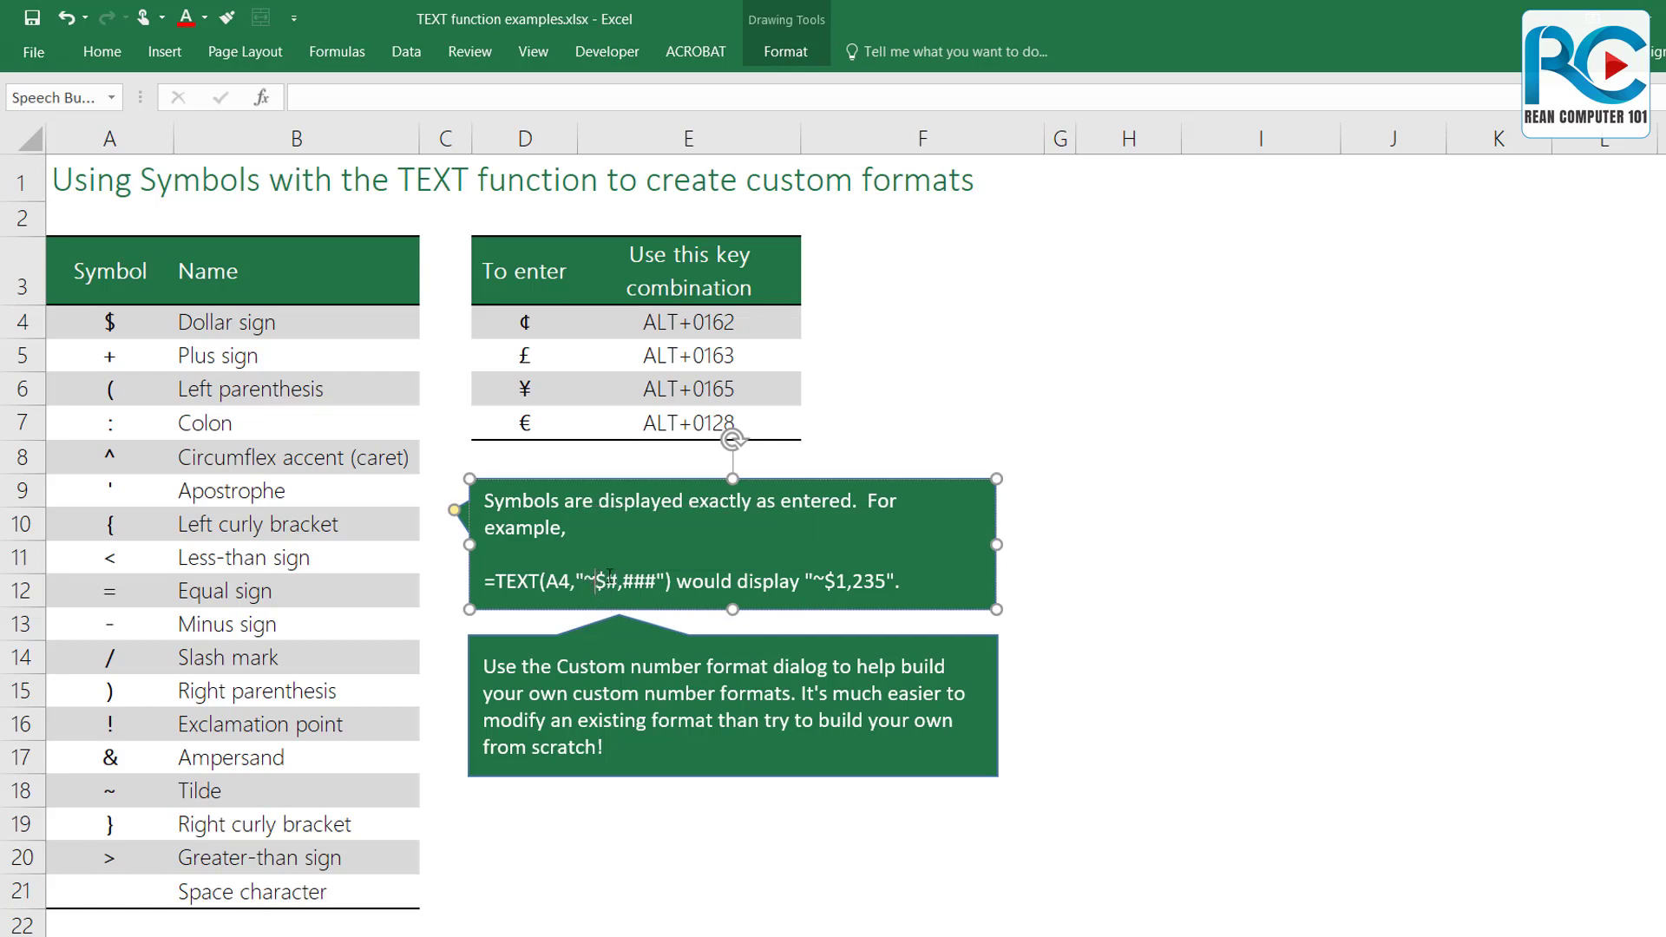
pyautogui.moveTo(610, 577)
pyautogui.mouseDown()
pyautogui.moveTo(583, 579)
pyautogui.moveTo(657, 581)
pyautogui.mouseUp()
pyautogui.click(634, 582)
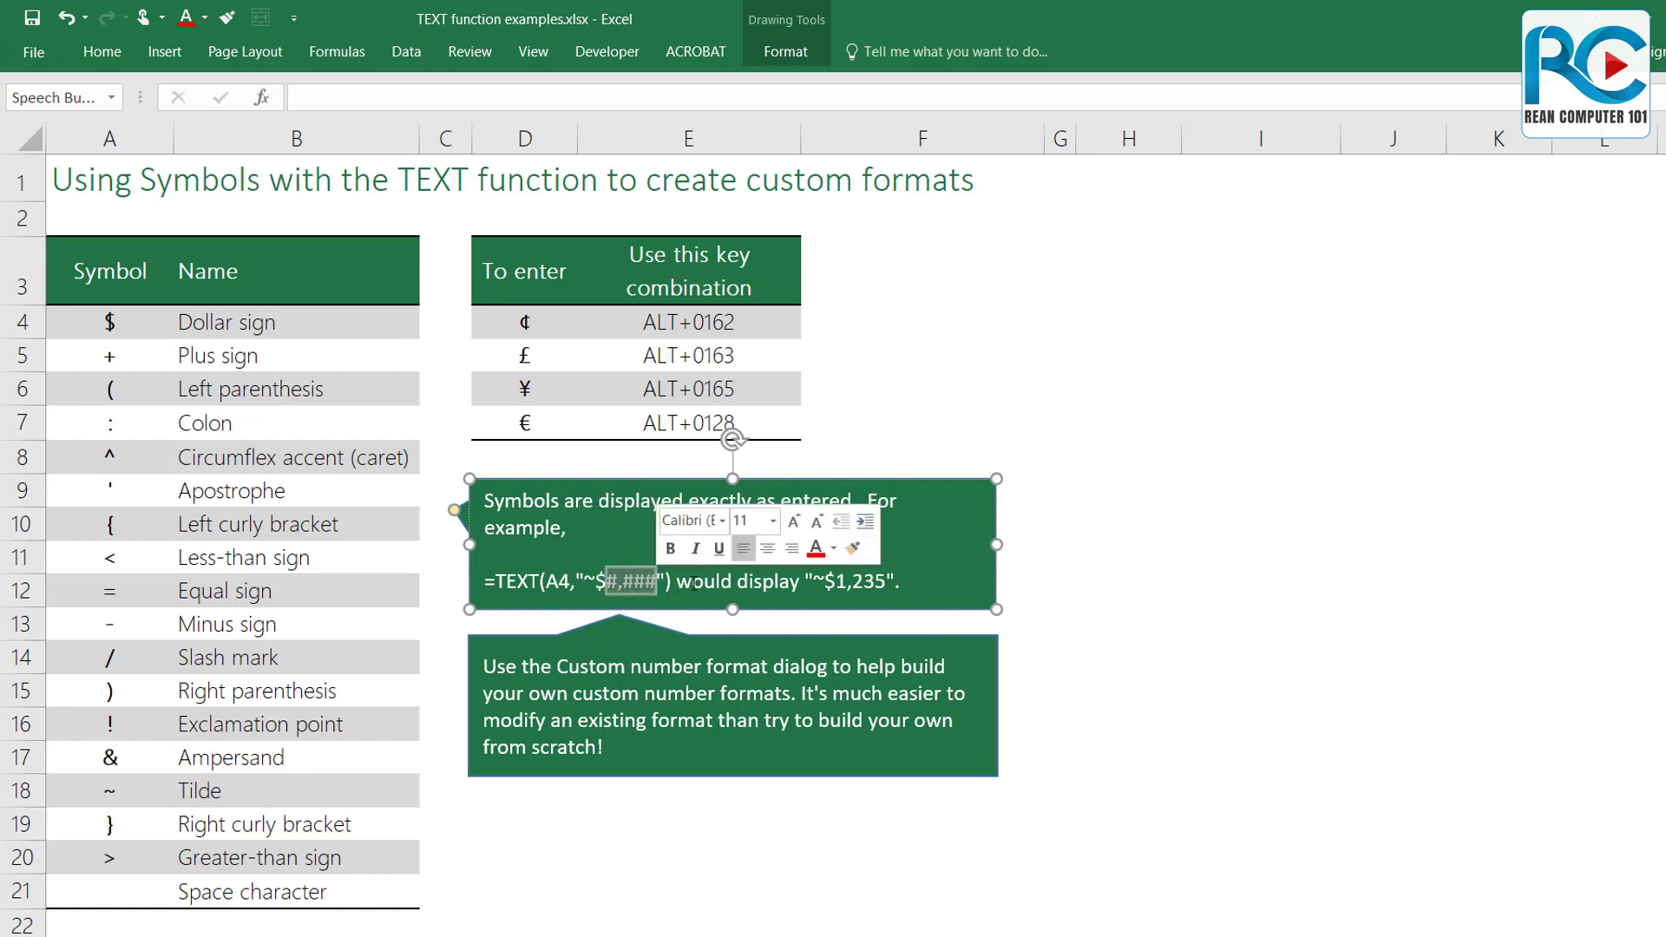
pyautogui.click(1104, 588)
pyautogui.click(1075, 532)
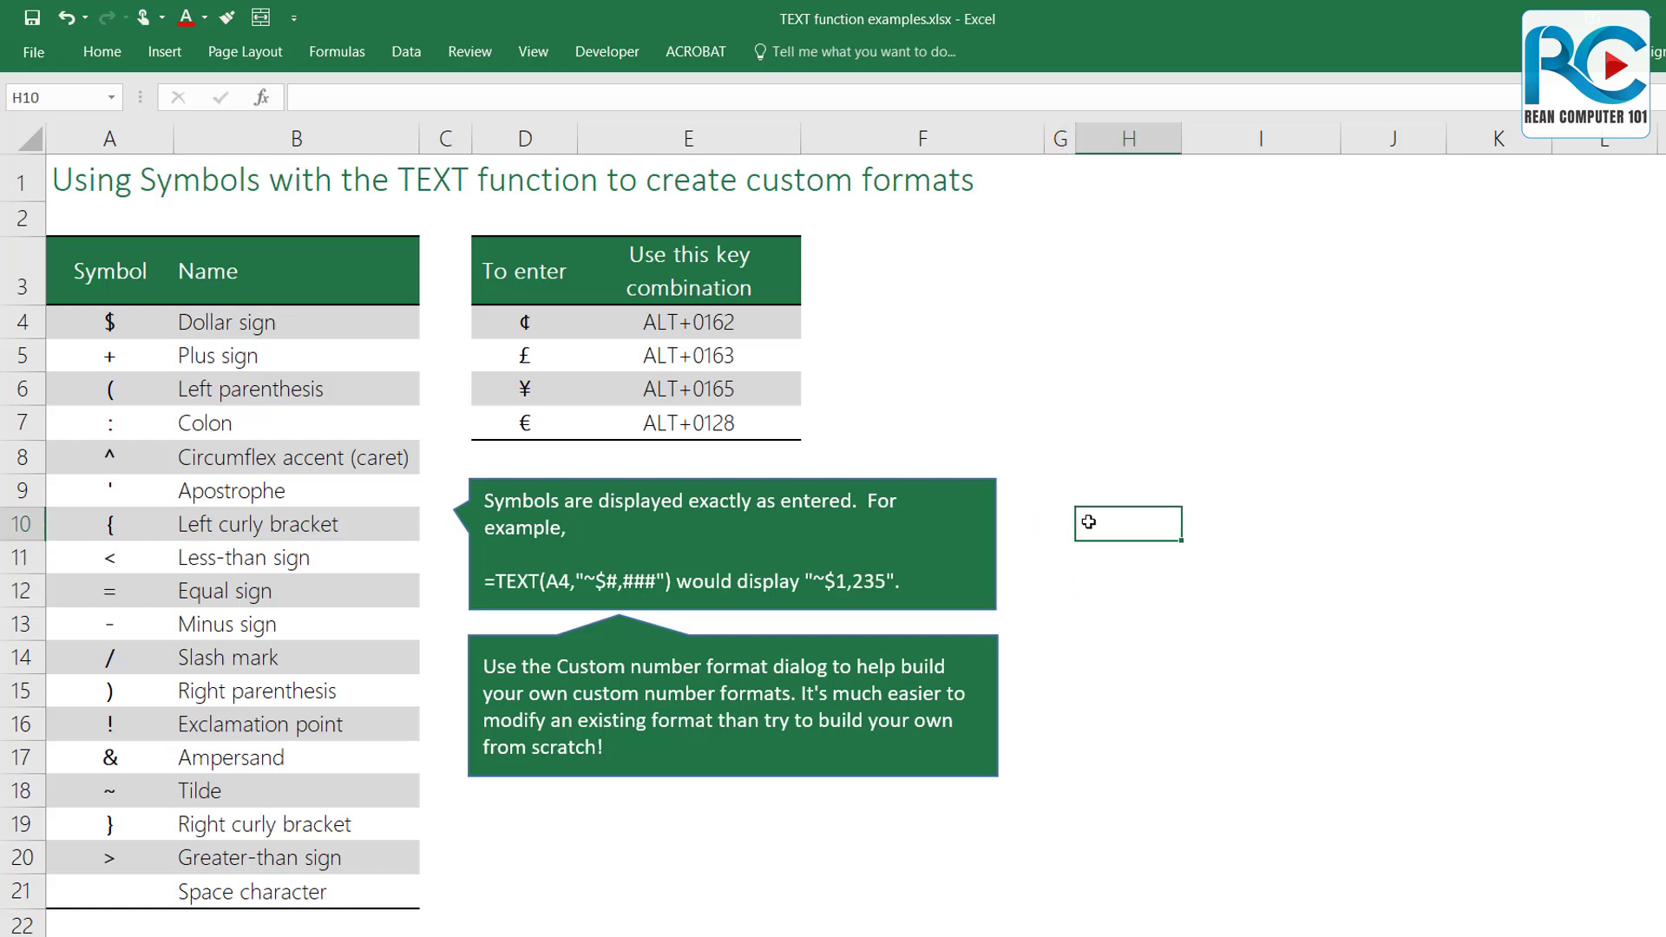
# Step: Enter 123 in H10 and begin a TEXT formula in I10 referencing H10
pyautogui.write('1')
pyautogui.write('23')
pyautogui.click(1238, 527)
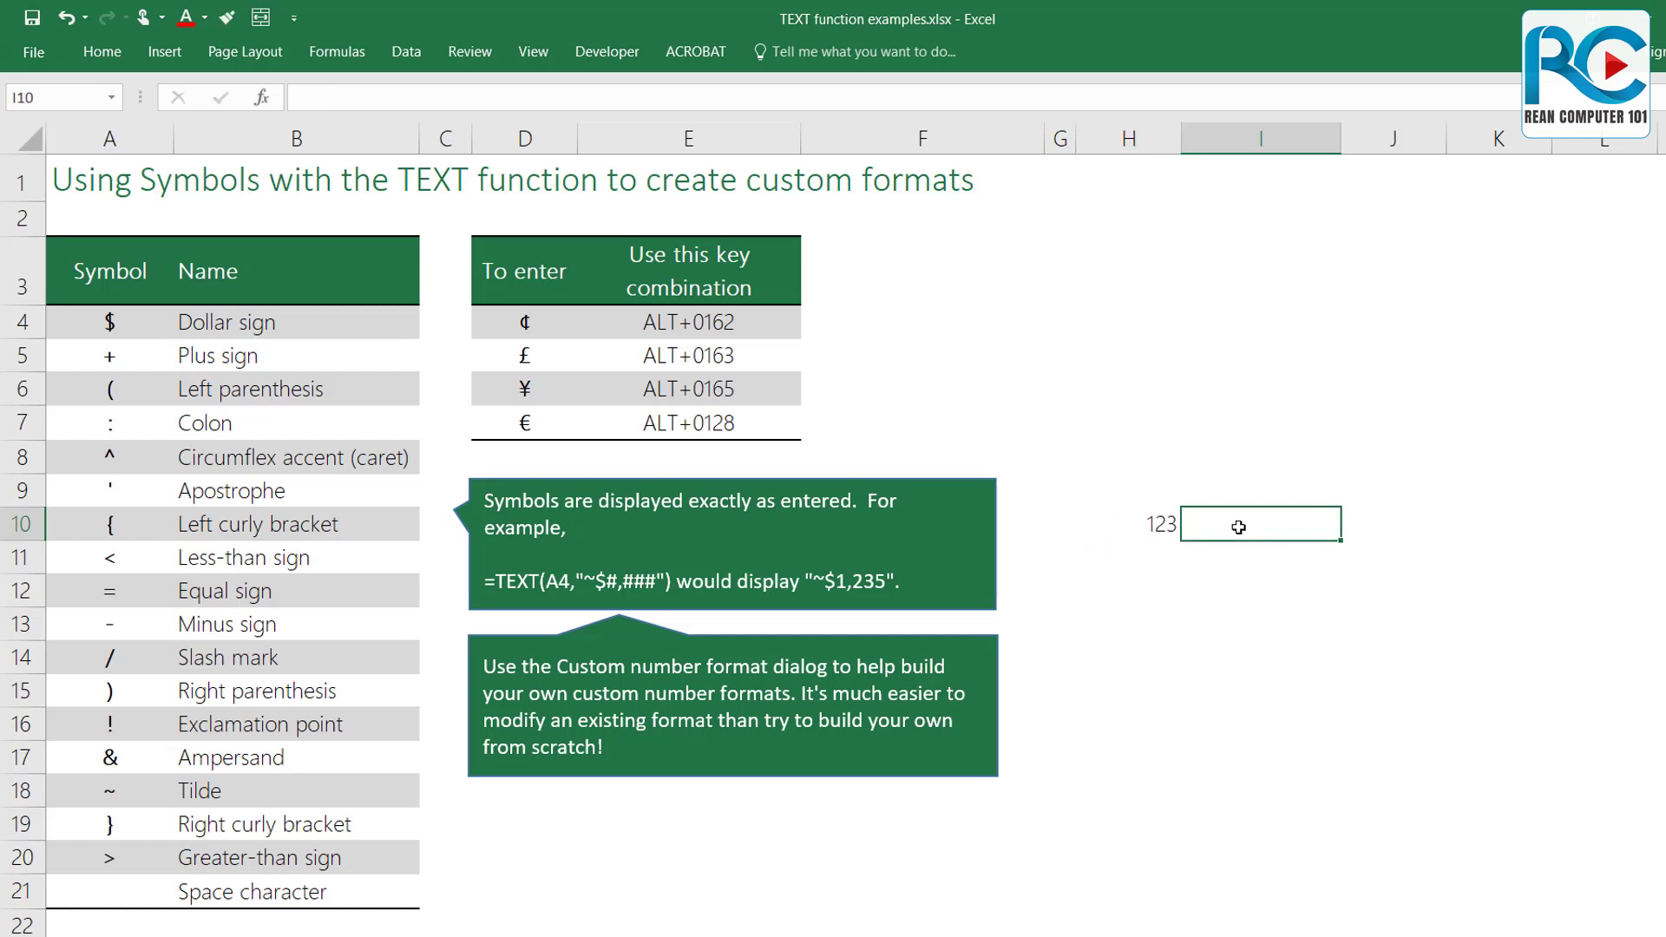
pyautogui.write('=te')
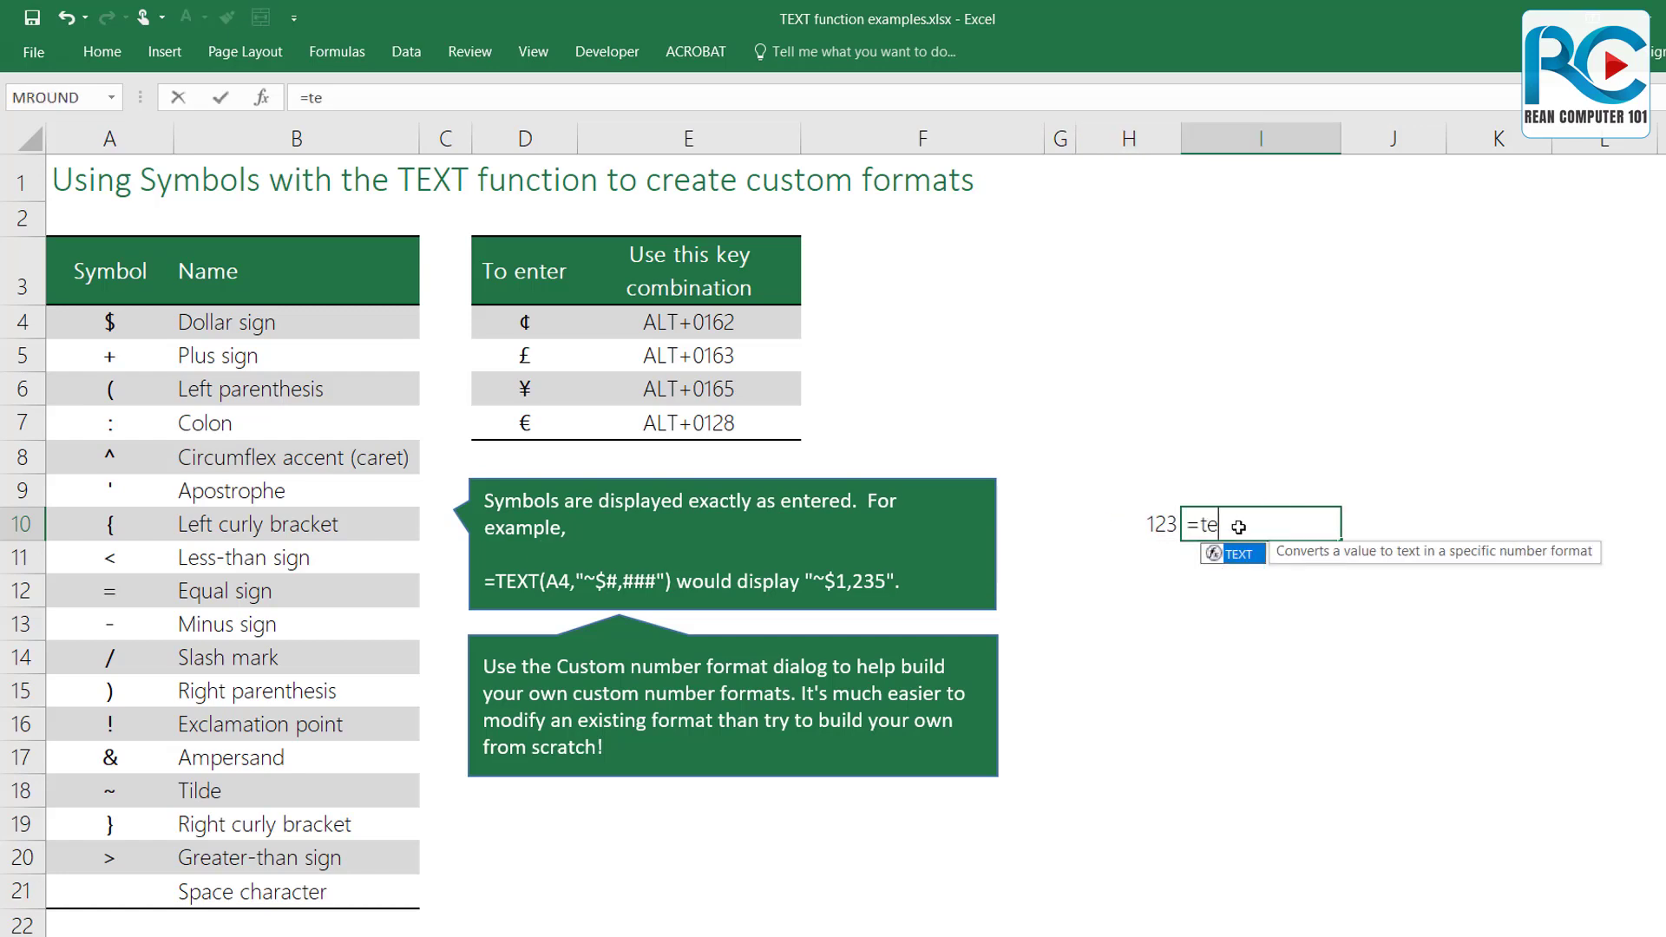
pyautogui.write('xt(')
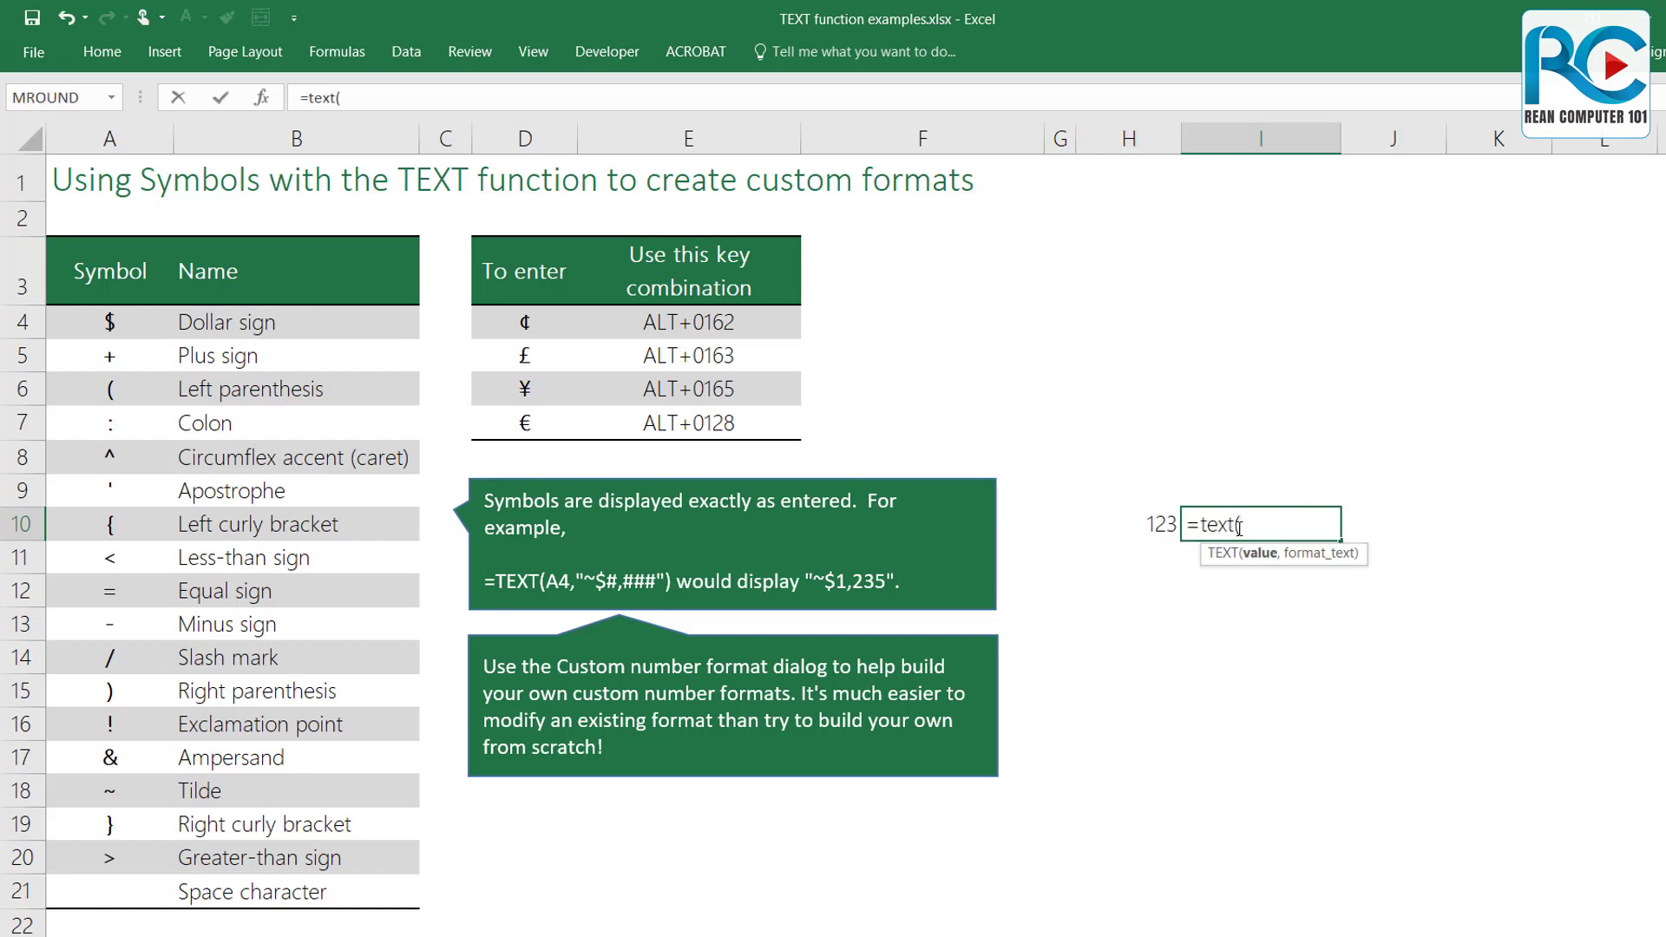
pyautogui.click(1155, 526)
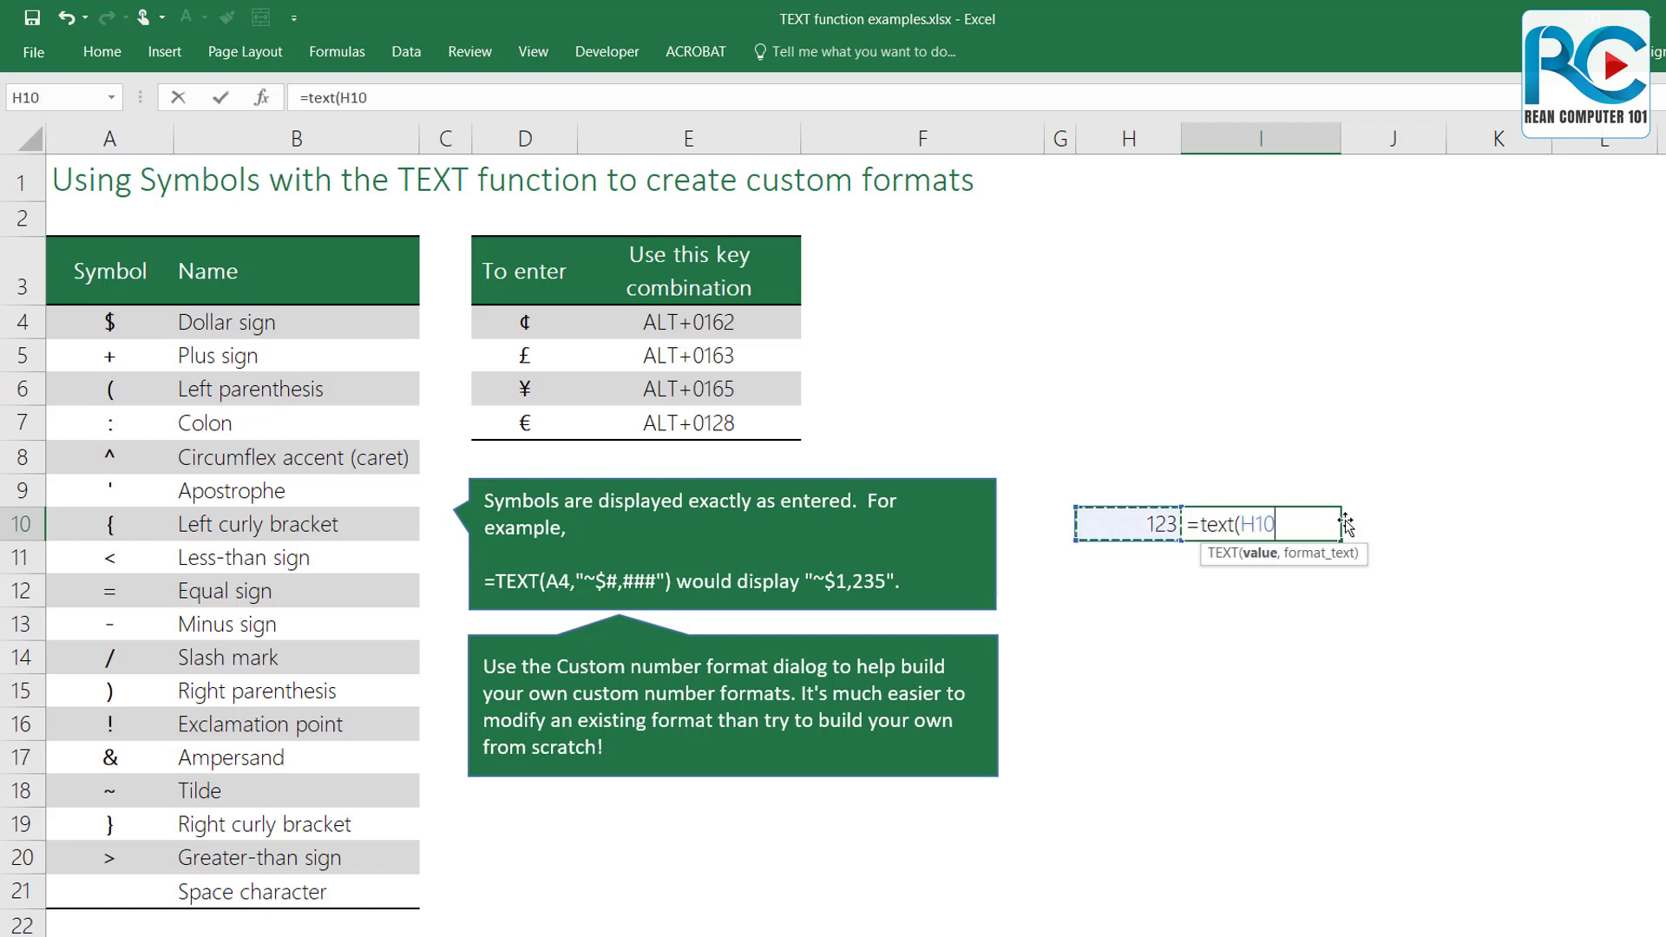
pyautogui.write(',"`~')
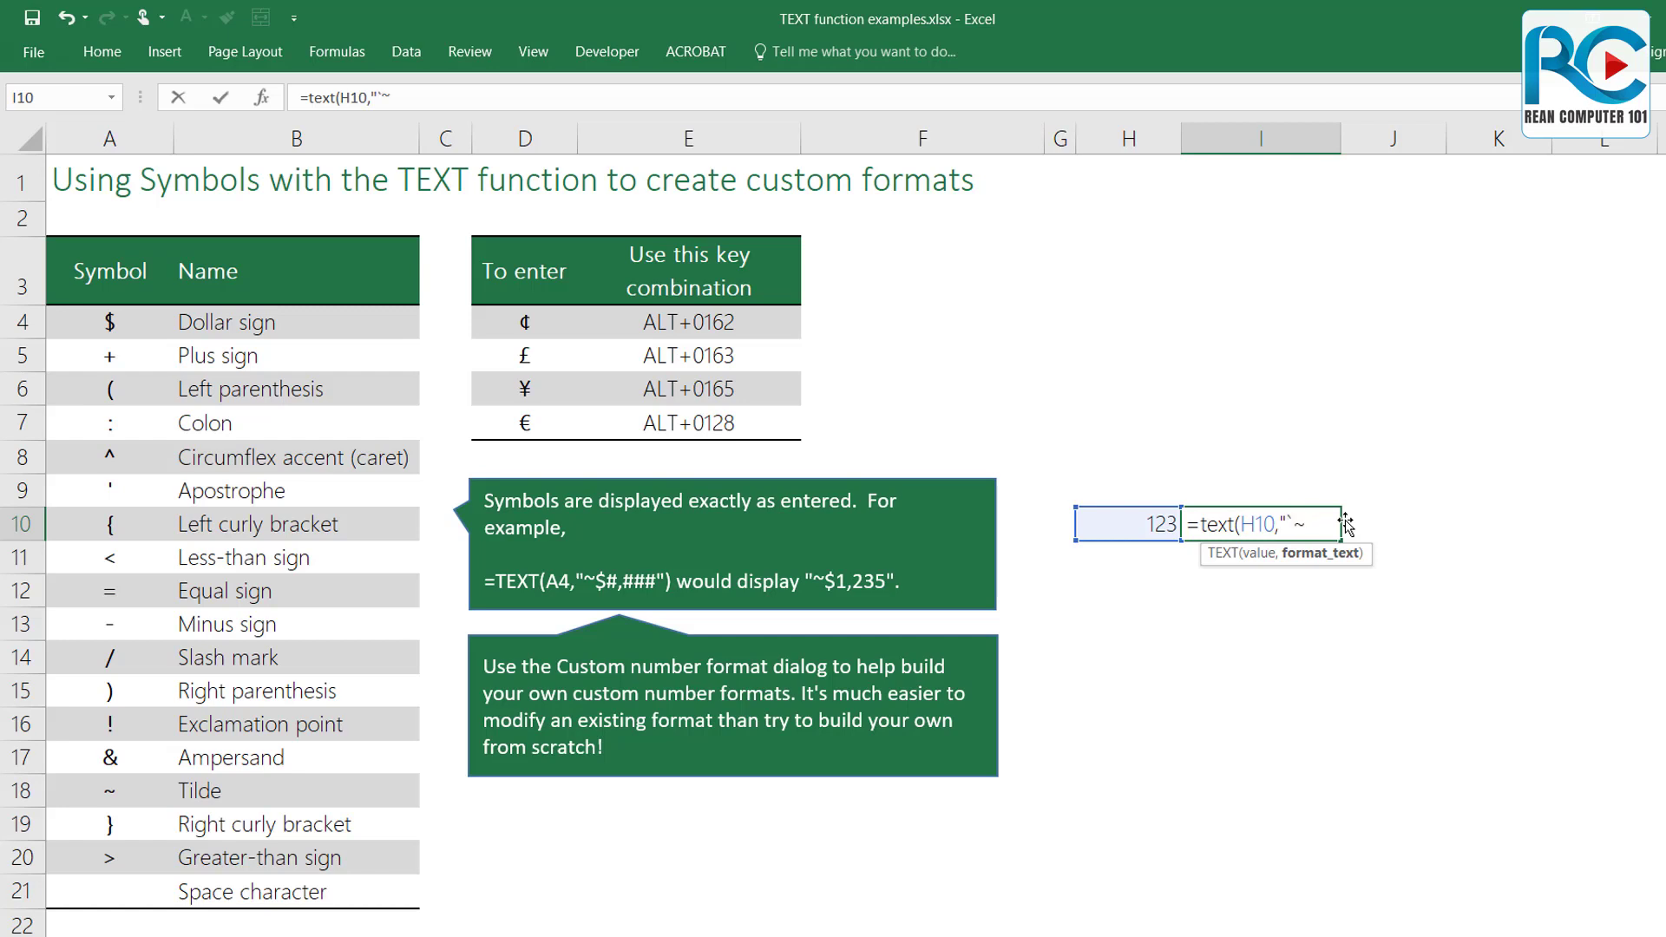
# Step: Finish I10 as =TEXT(H10,"~$#,###") so it displays ~$123
pyautogui.press('BackSpace')
pyautogui.press('BackSpace')
pyautogui.write('~~')
pyautogui.press('BackSpace')
pyautogui.write('$')
pyautogui.write('#,')
pyautogui.write('##')
pyautogui.write('#')
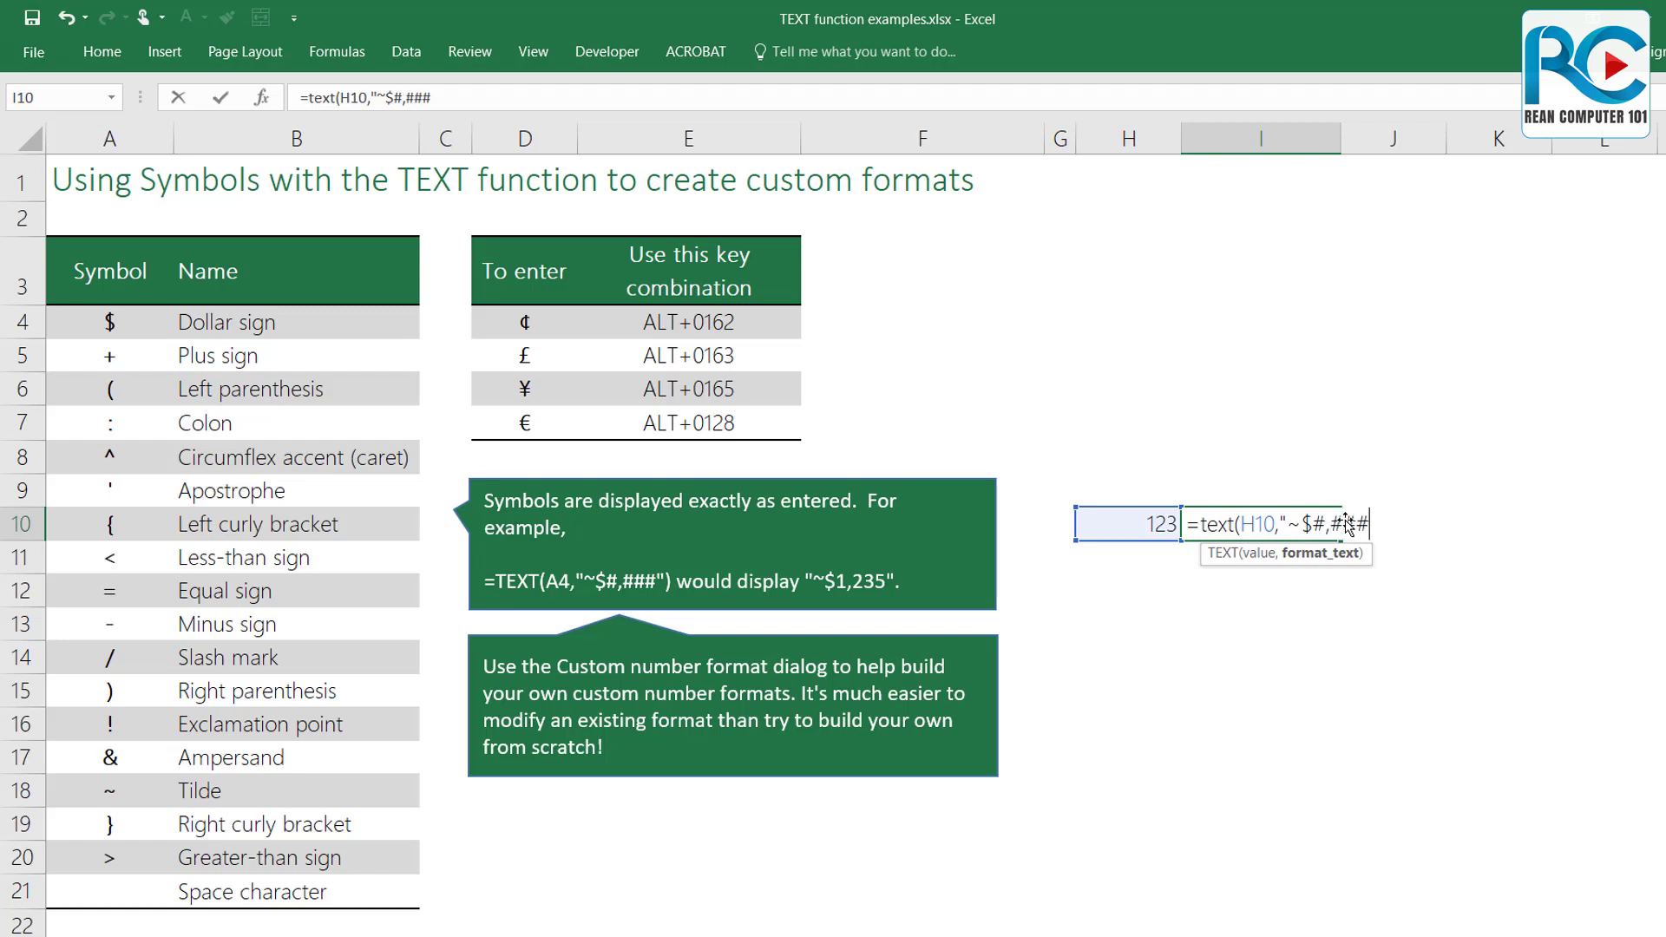
pyautogui.write('"')
pyautogui.write(')')
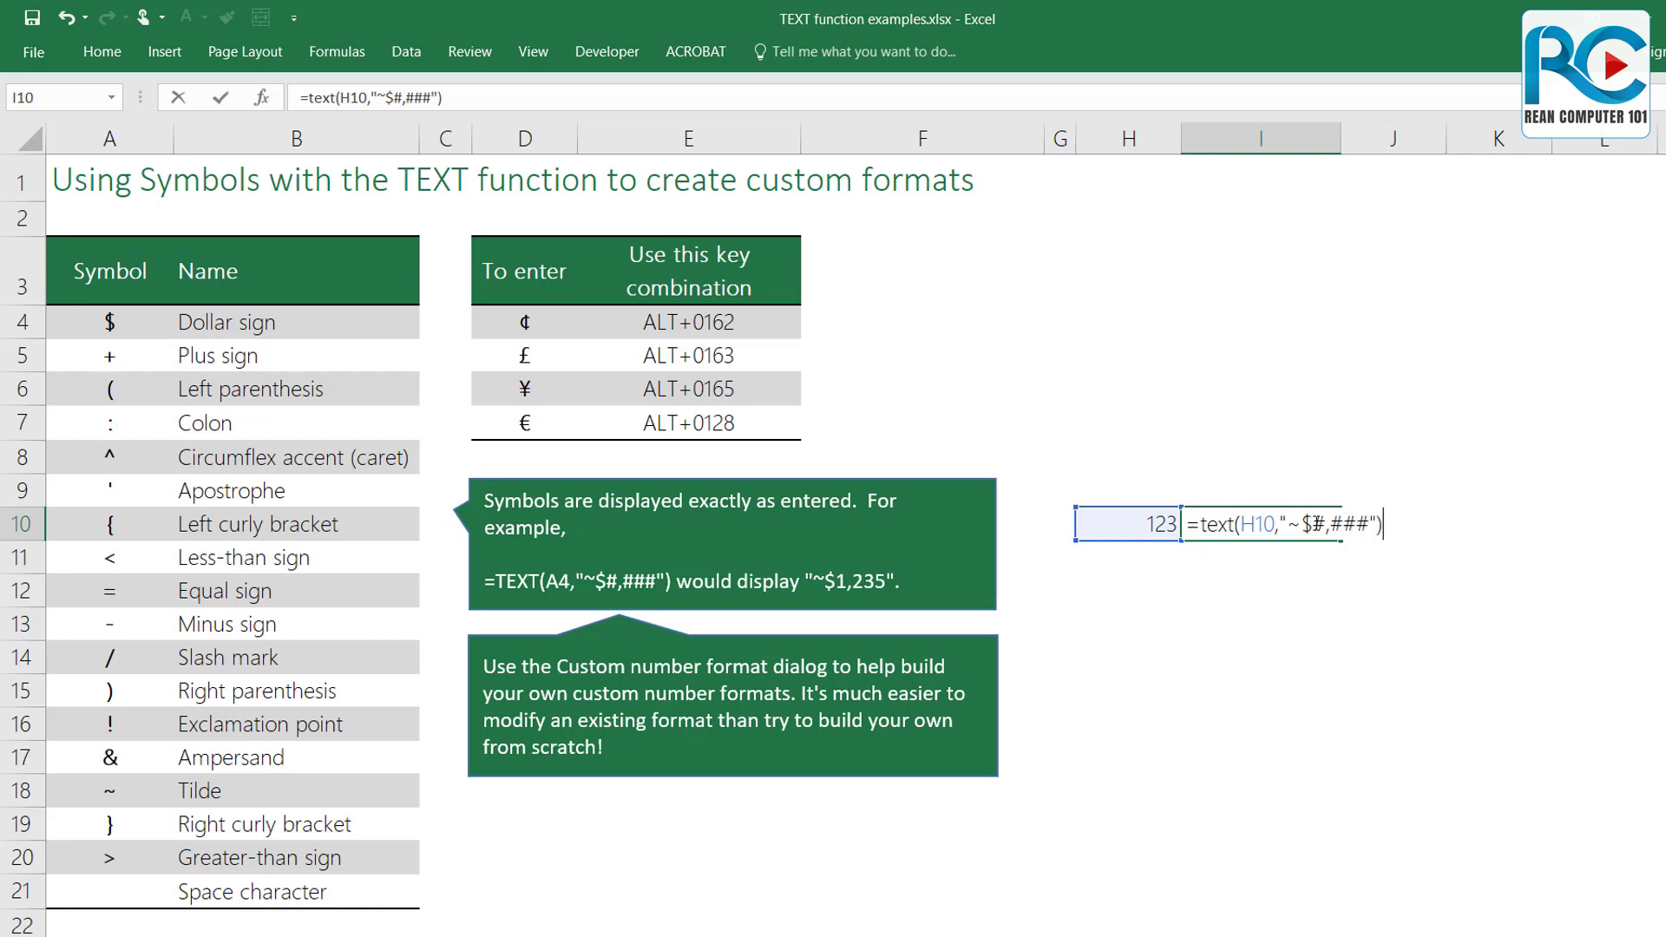
pyautogui.moveTo(1316, 523); pyautogui.dragTo(1374, 523)
pyautogui.click(1402, 521)
pyautogui.press('Return')
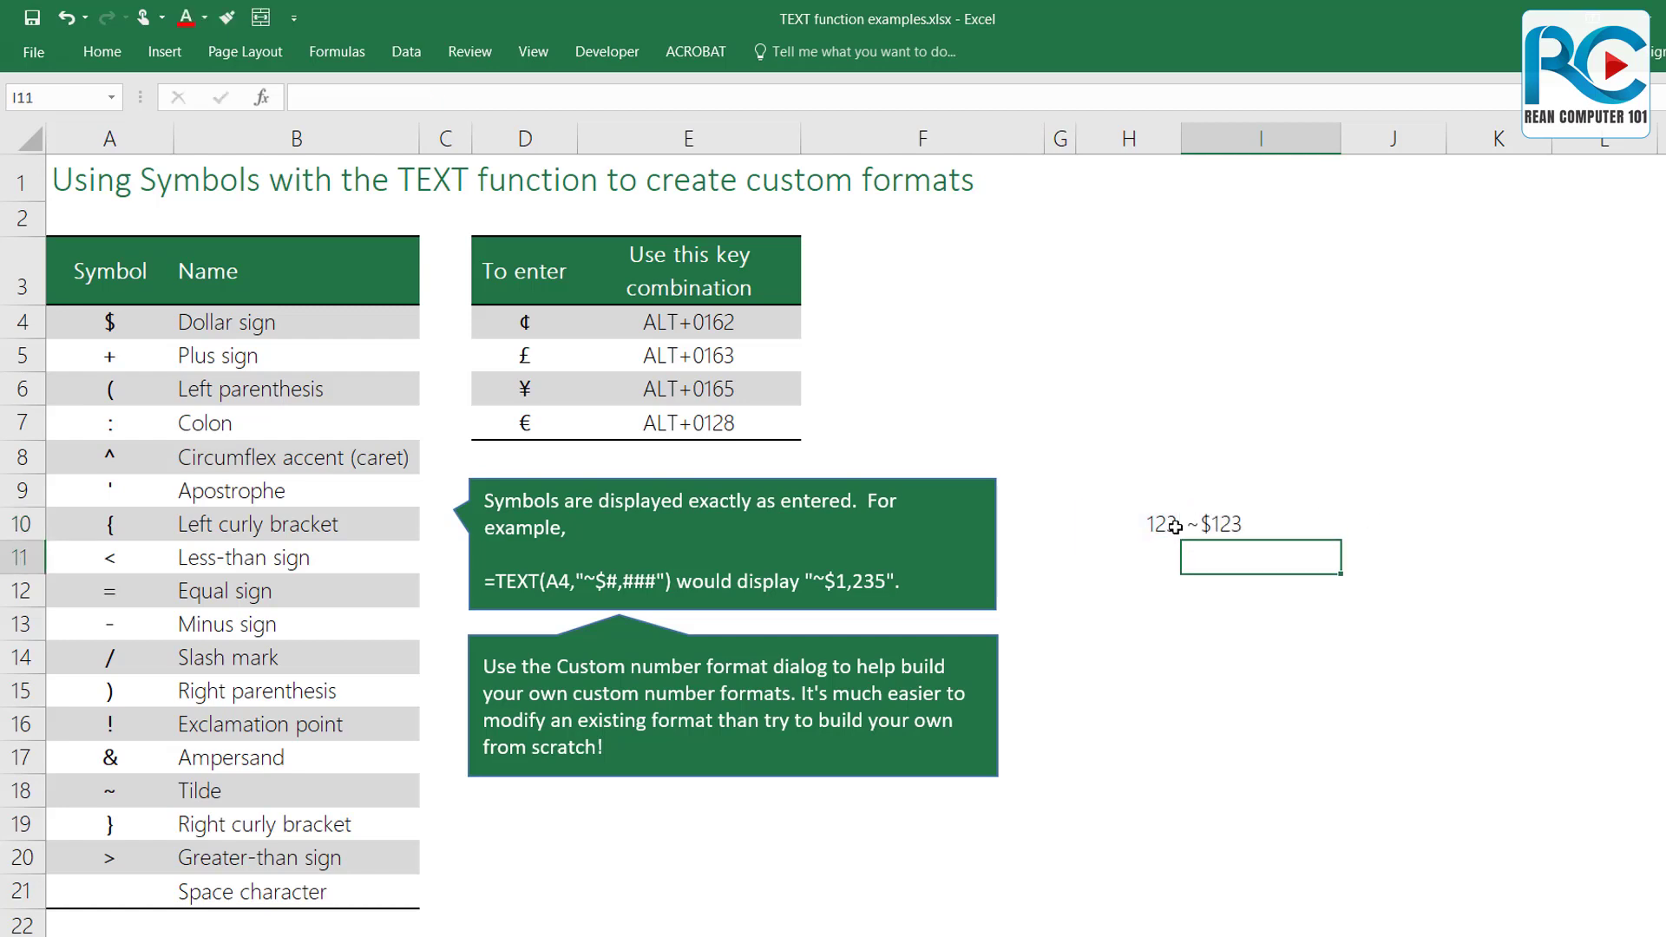
pyautogui.click(1202, 529)
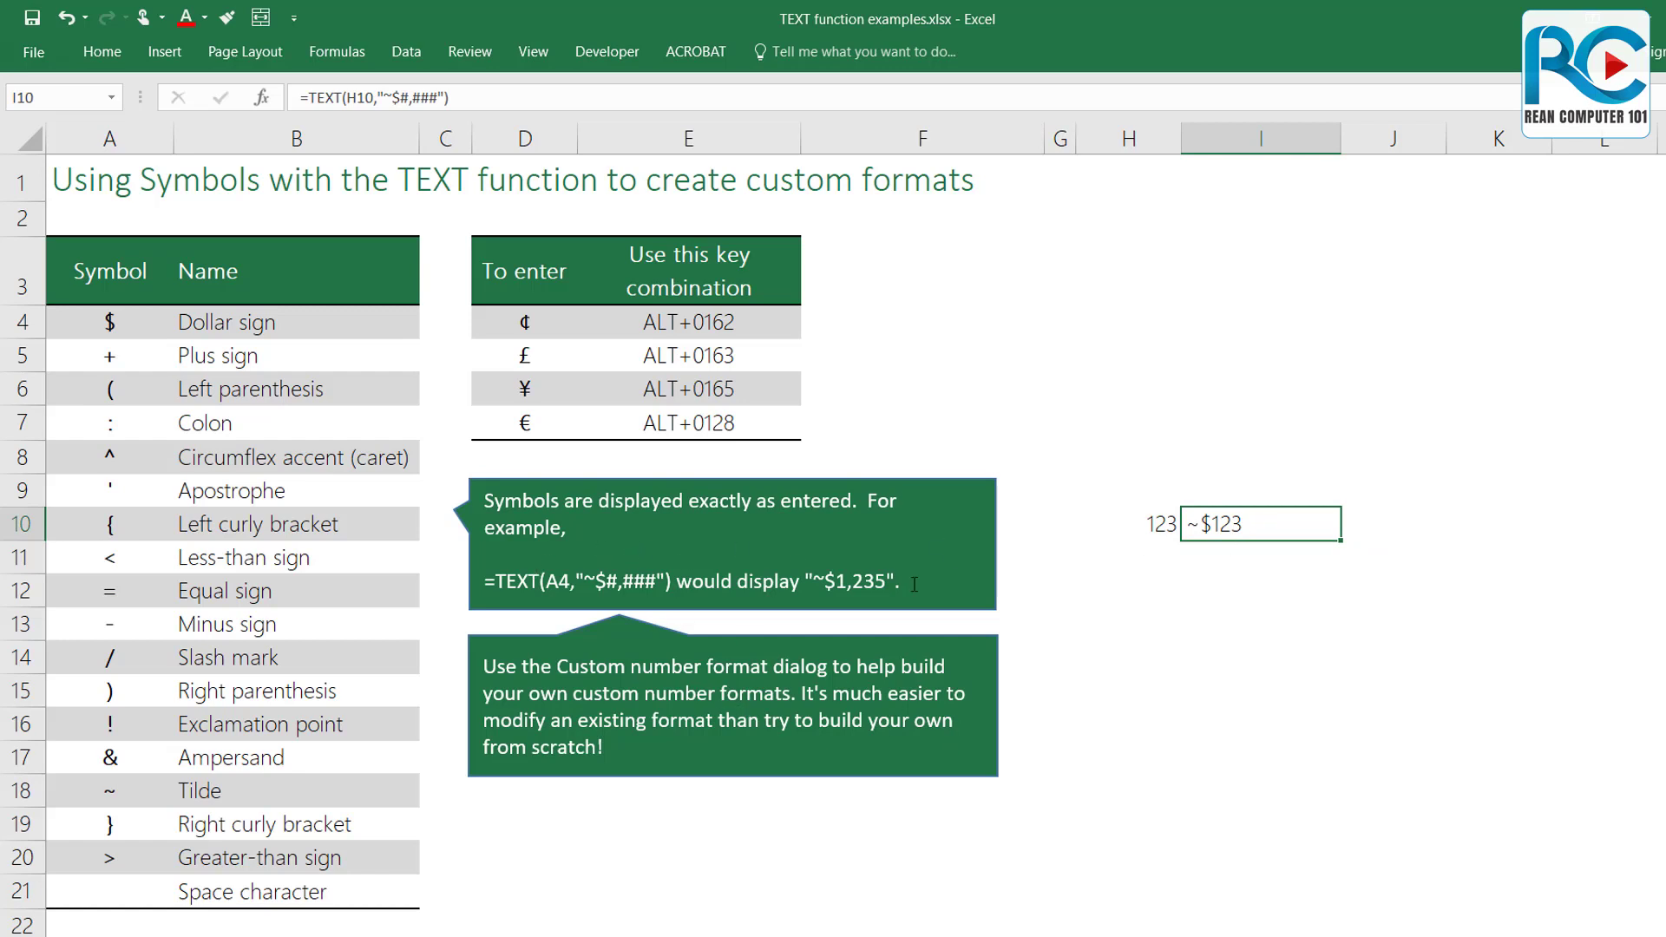
pyautogui.click(588, 582)
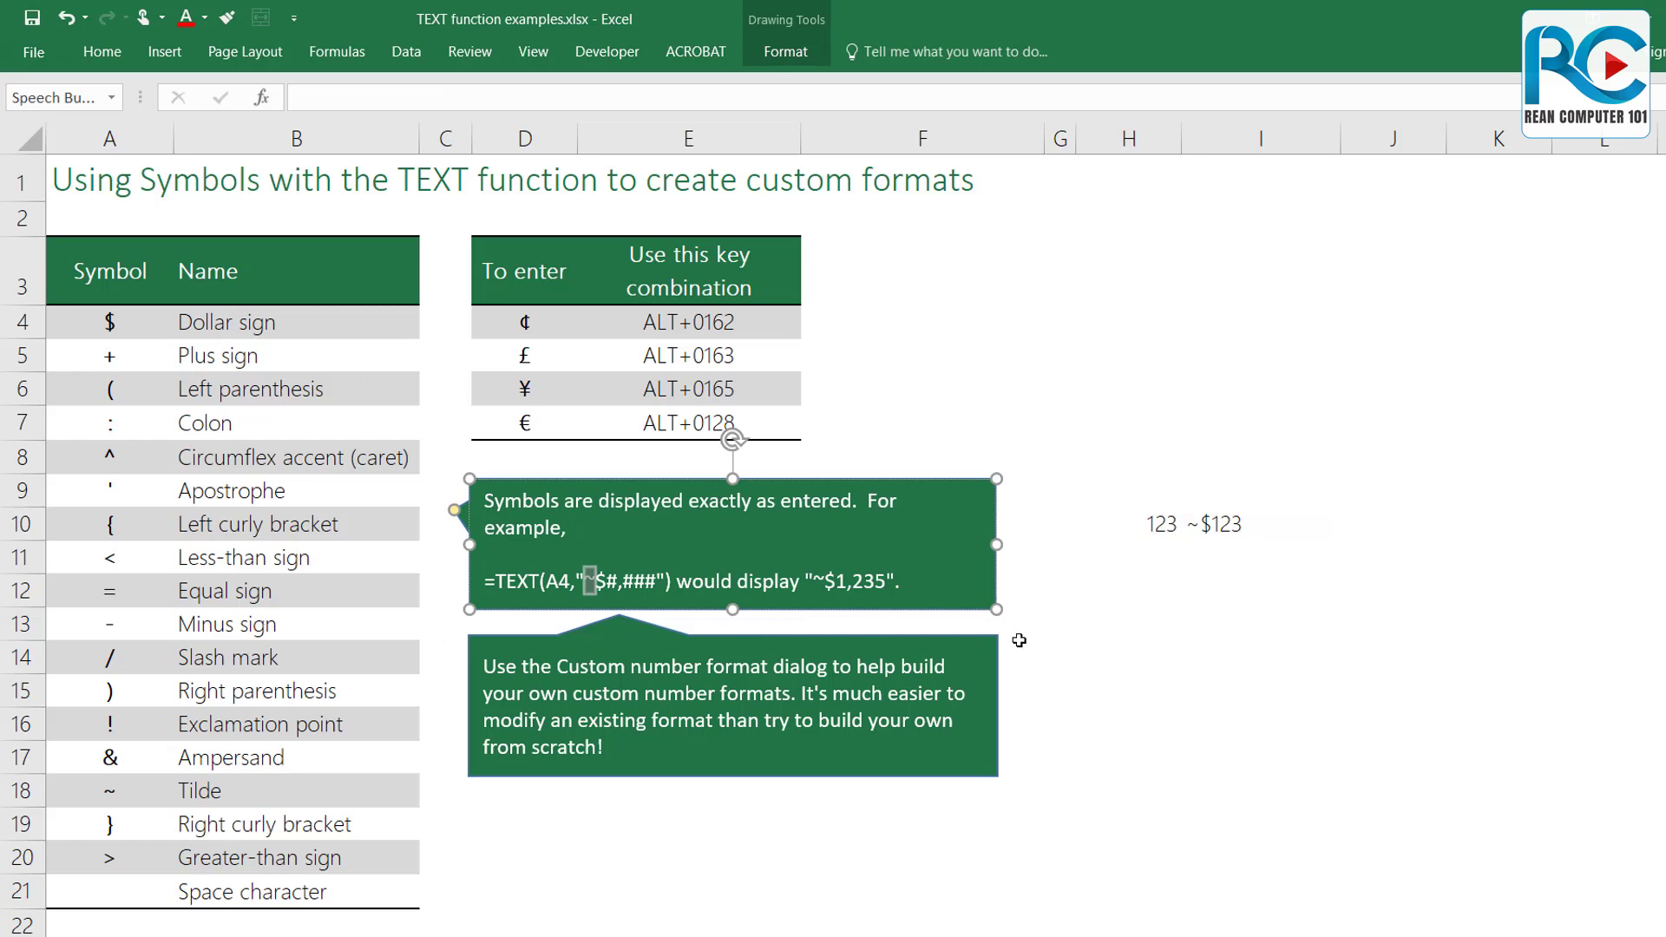
pyautogui.click(1217, 727)
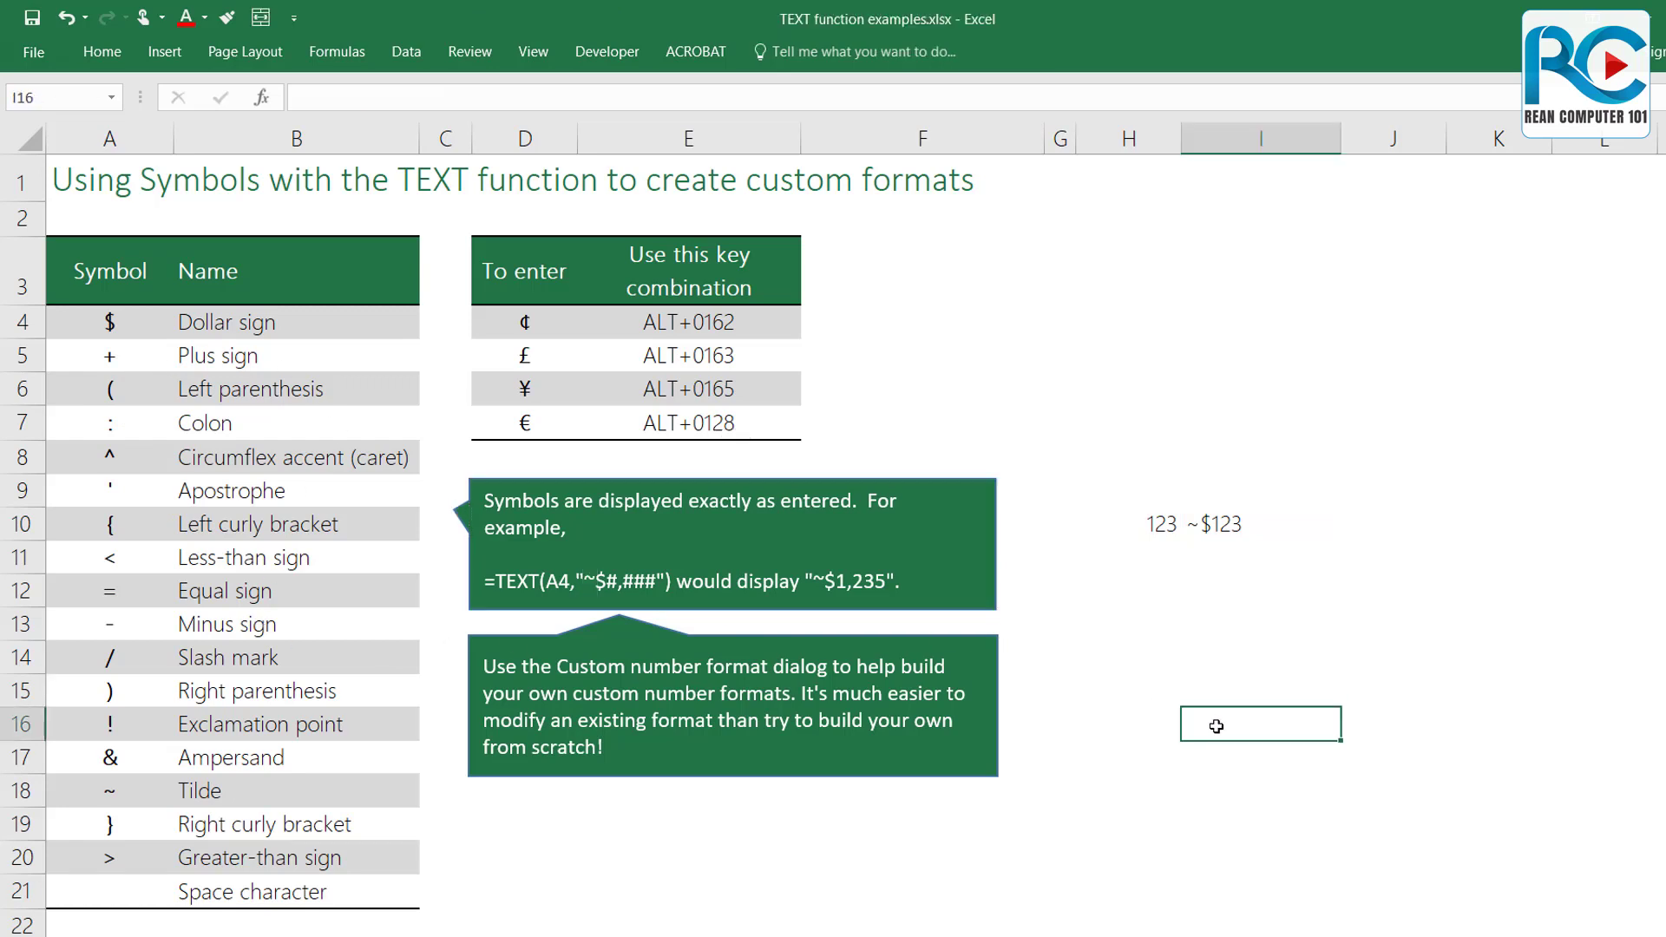